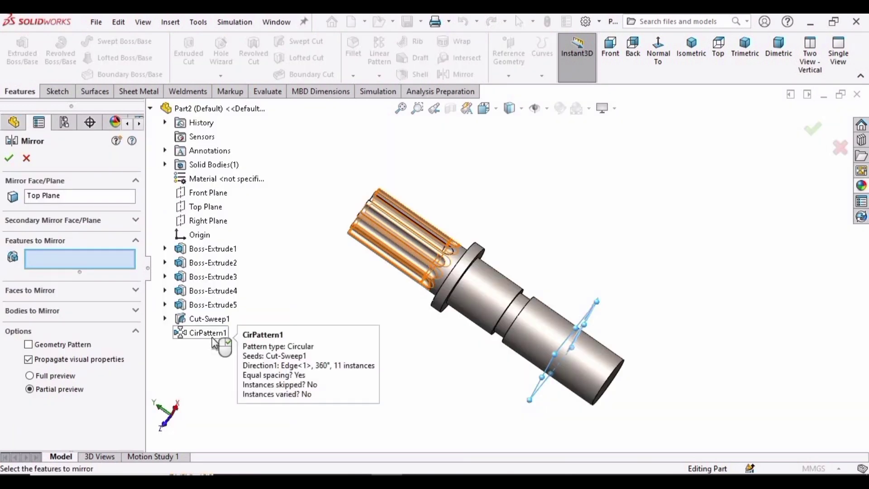
Select the circular spline pattern to mirror across Plane1
click(210, 334)
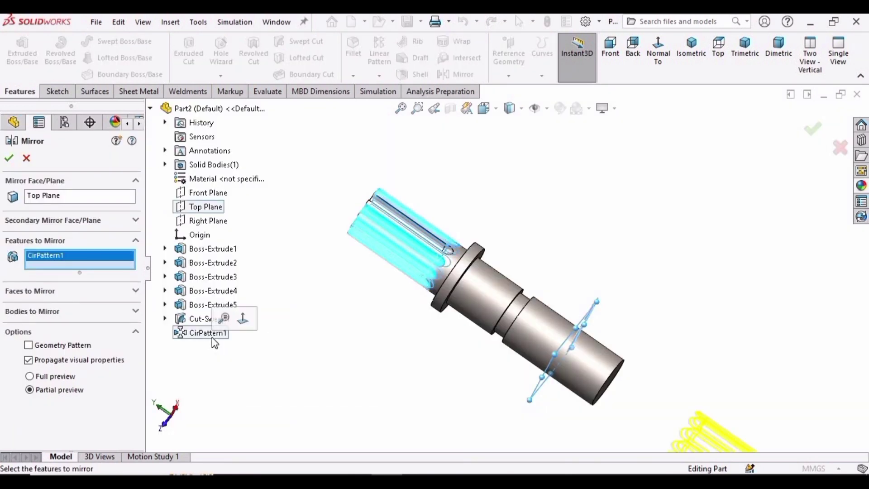
scroll(691, 403, up, 2)
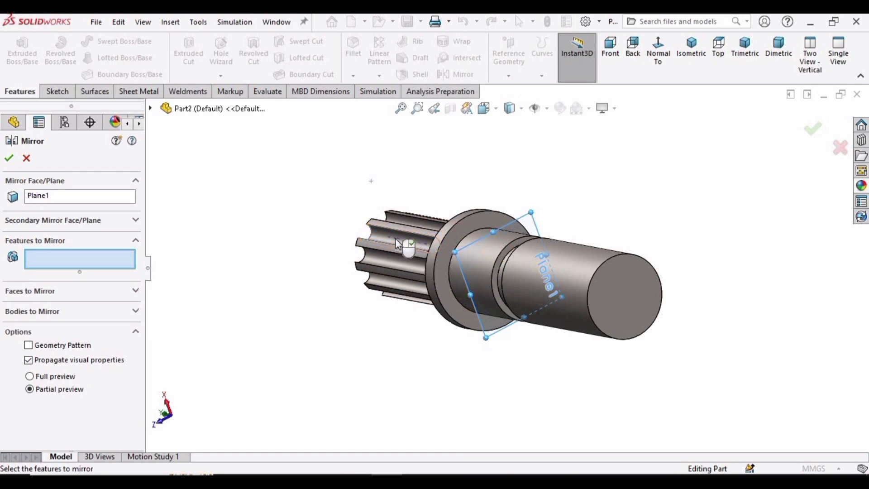
click(396, 243)
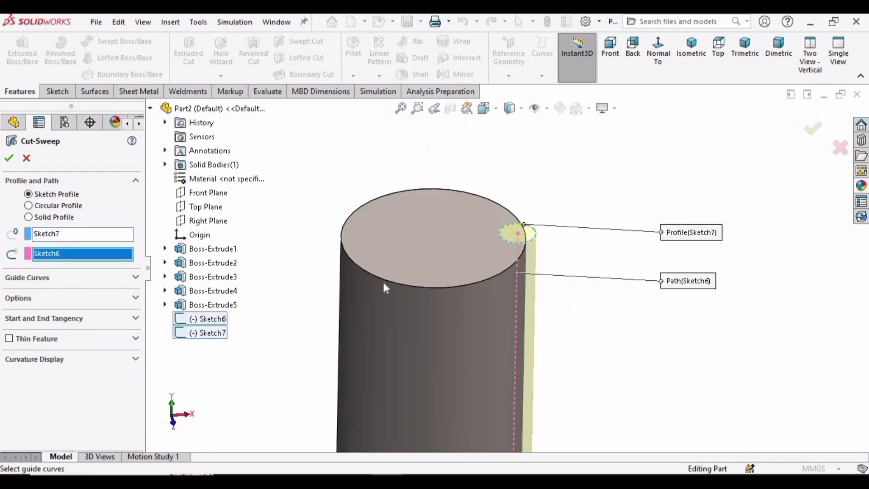
Confirm the swept cut and orbit to view the tube from the side
scroll(600, 315, up, 3)
middle_drag(601, 315, 536, 290)
scroll(537, 290, down, 2)
click(9, 158)
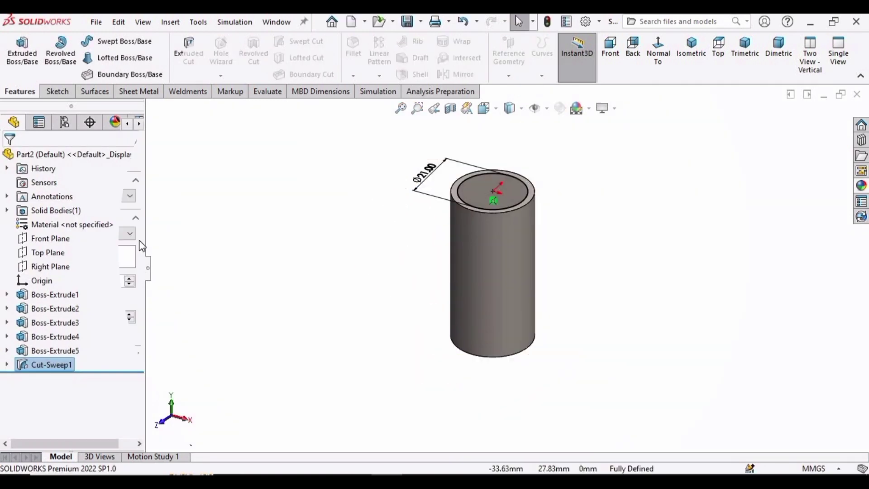
middle_drag(440, 333, 498, 252)
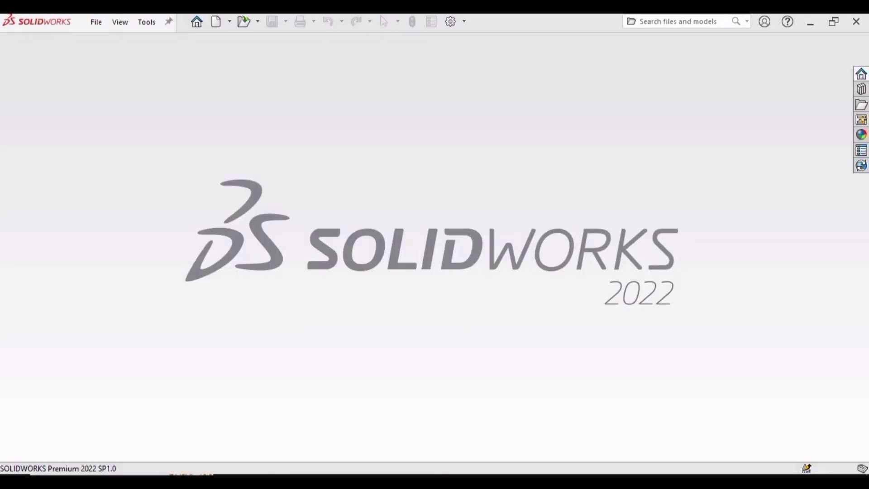
Create a new part document
click(97, 23)
click(105, 42)
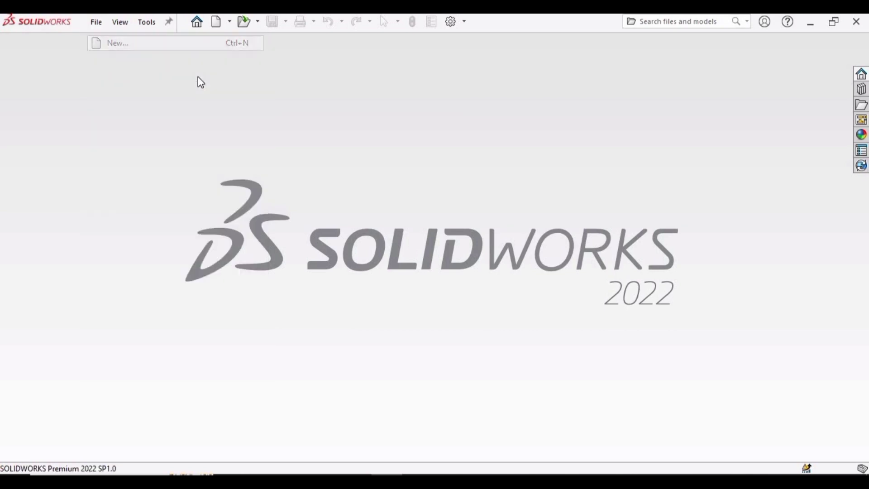
click(296, 229)
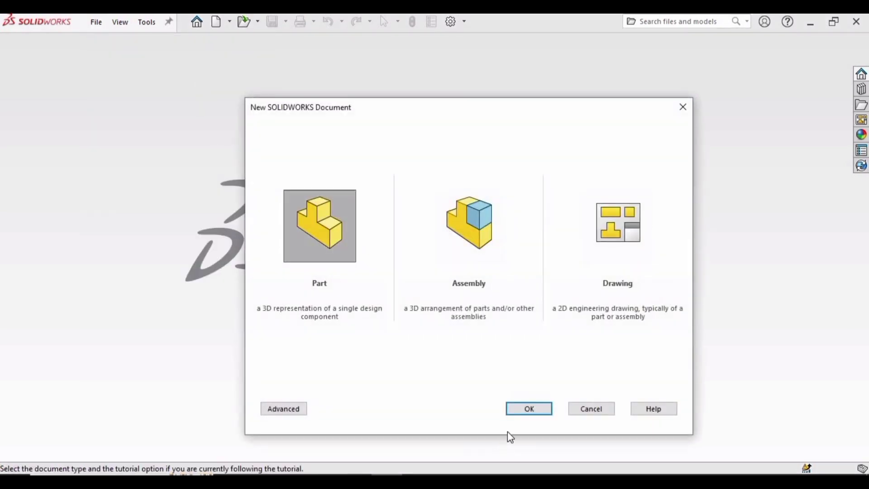
click(543, 408)
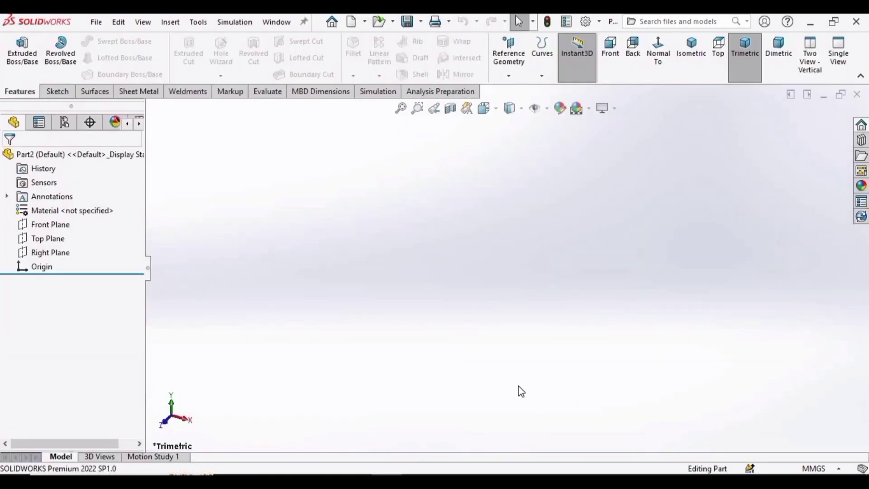
Sketch a circle centred on the origin on the Top Plane
click(61, 240)
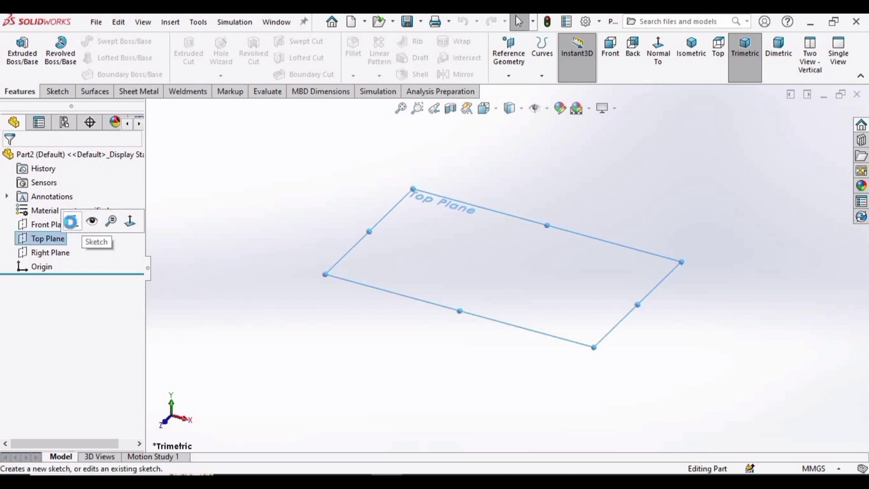
click(71, 222)
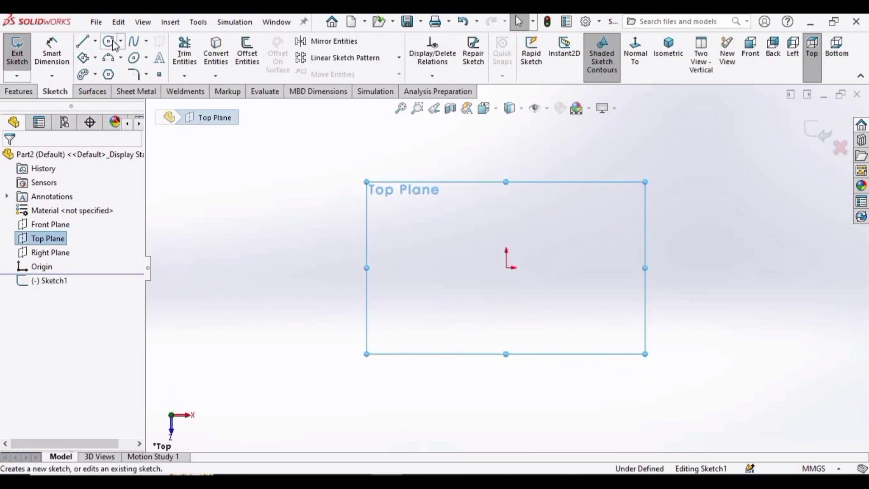
click(115, 46)
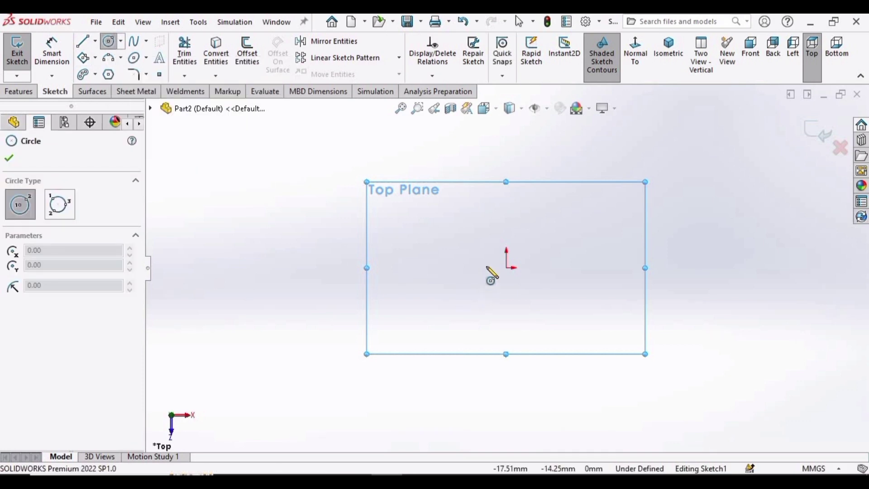
click(507, 268)
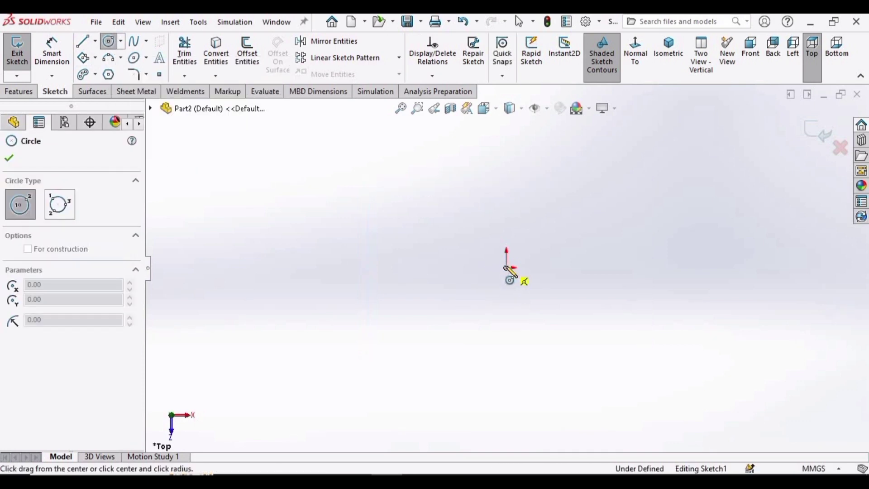
click(458, 219)
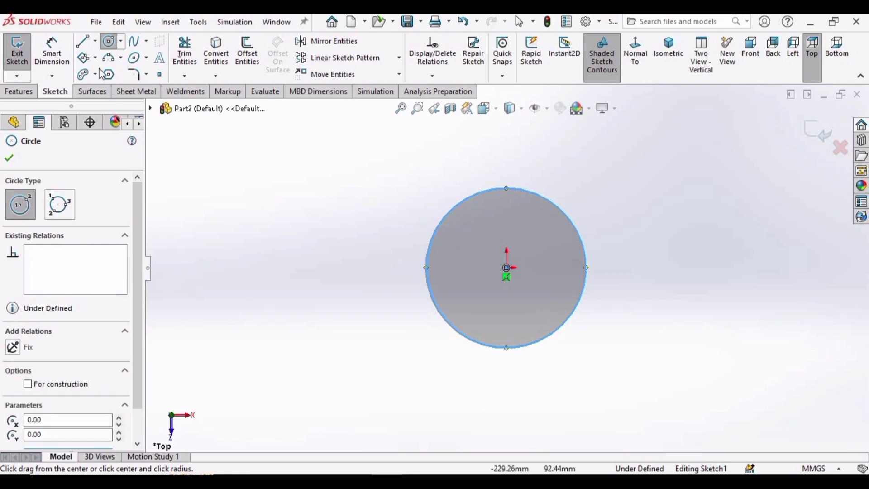
Dimension the circle's diameter to 25 mm
click(55, 55)
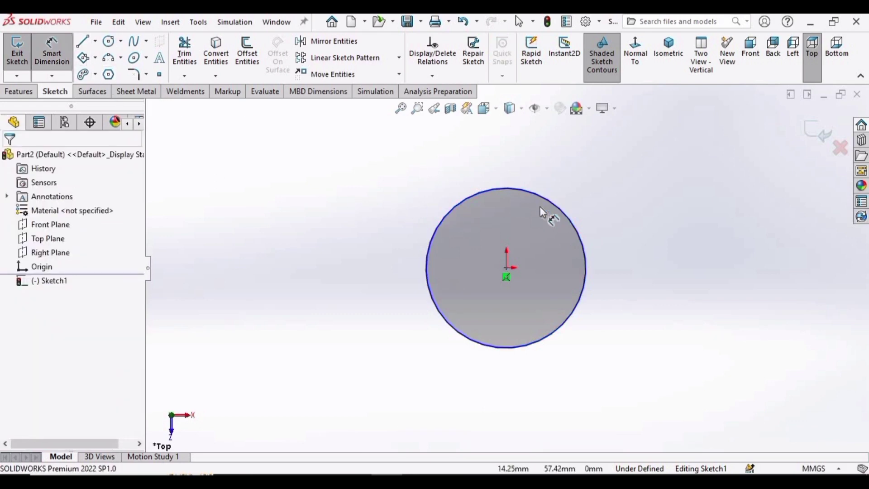
click(840, 469)
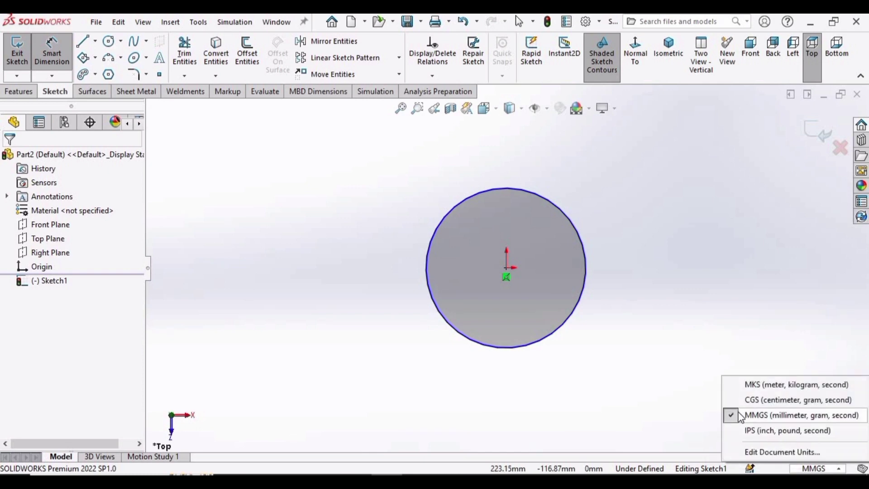
click(635, 278)
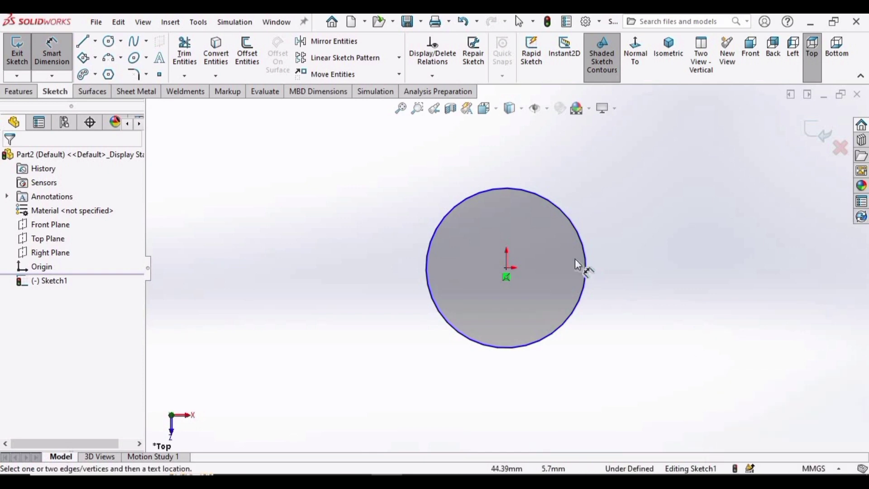
click(585, 254)
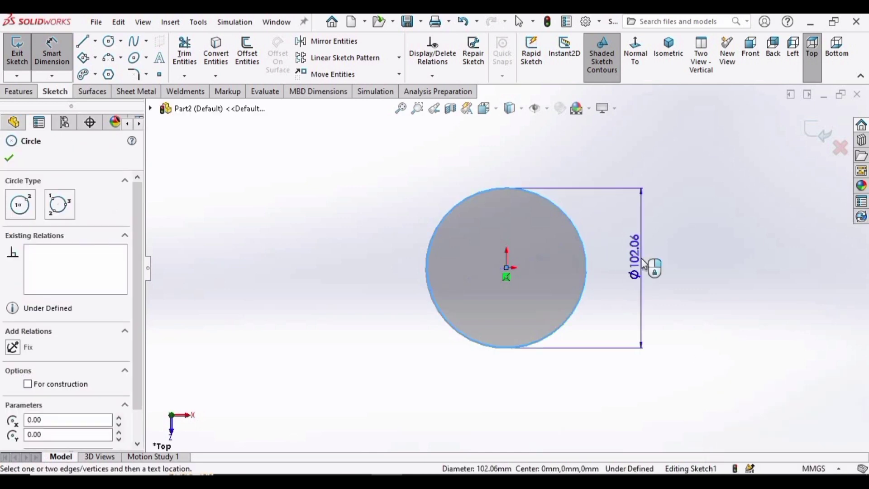
click(641, 259)
text(25)
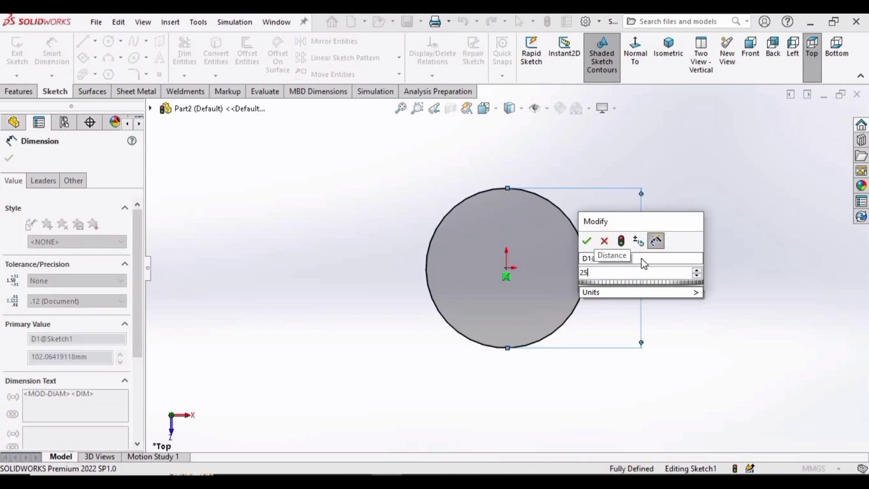
key(Return)
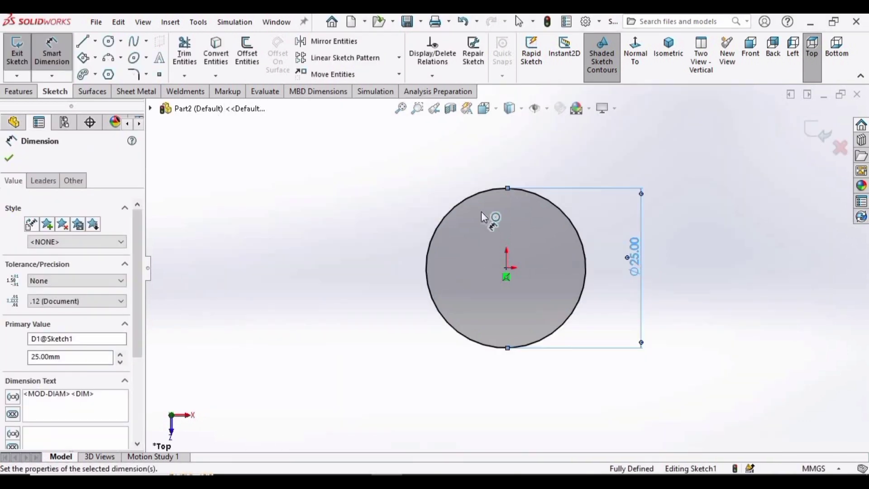
Extrude the Ø25 mm circle 50 mm with a Mid Plane end condition into a cylinder
click(19, 92)
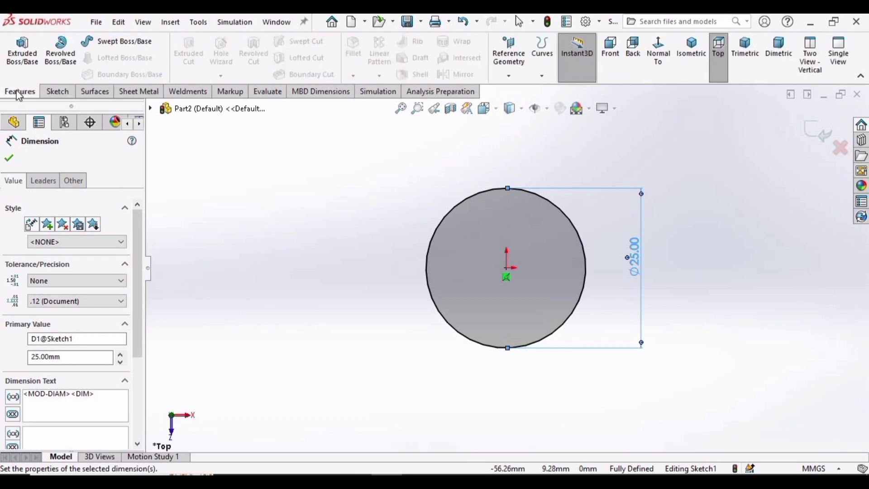
click(23, 58)
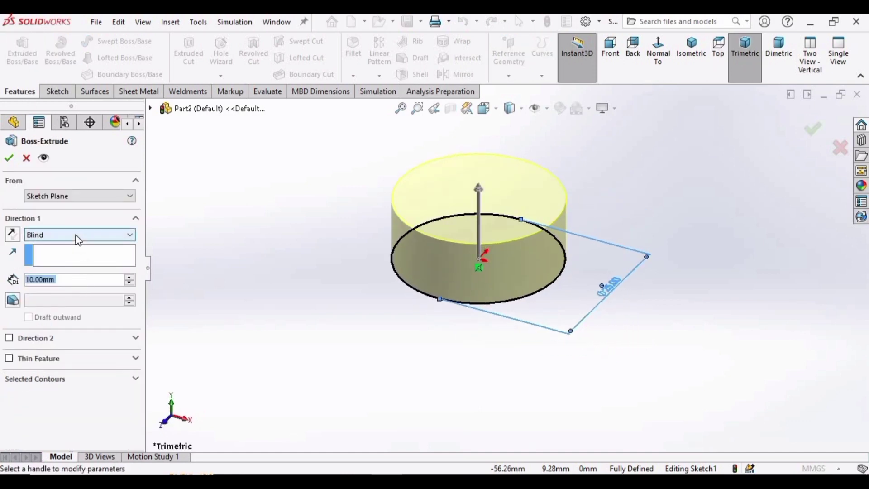
click(76, 234)
click(41, 288)
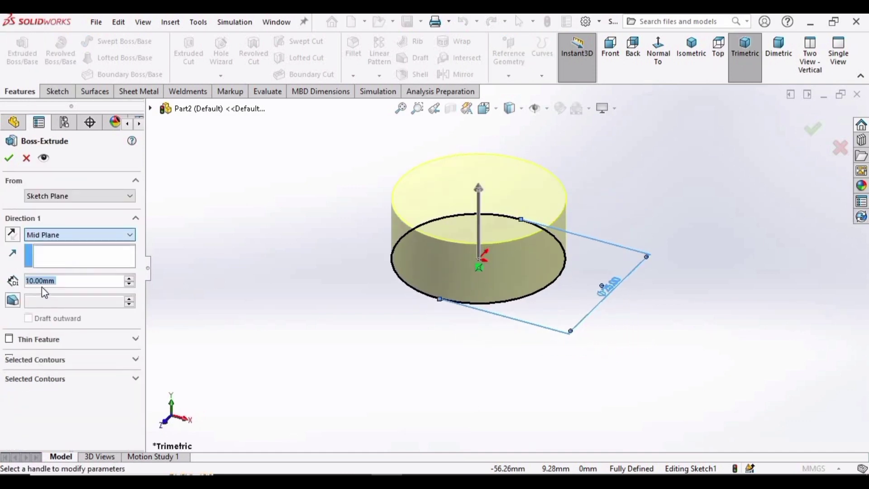
right_click(69, 280)
text(50)
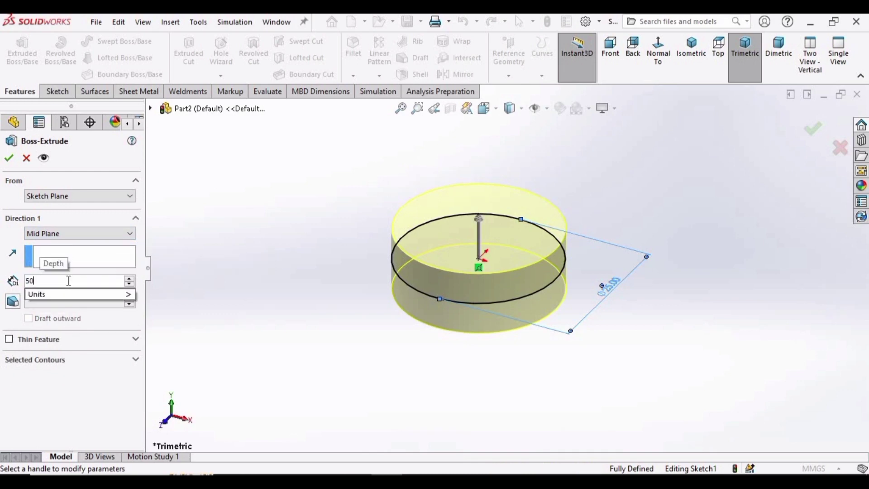
key(Return)
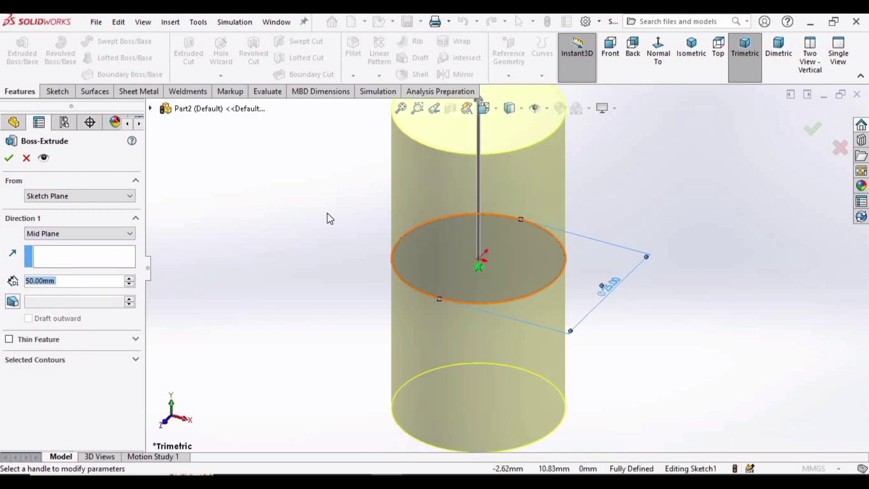
key(f)
click(7, 160)
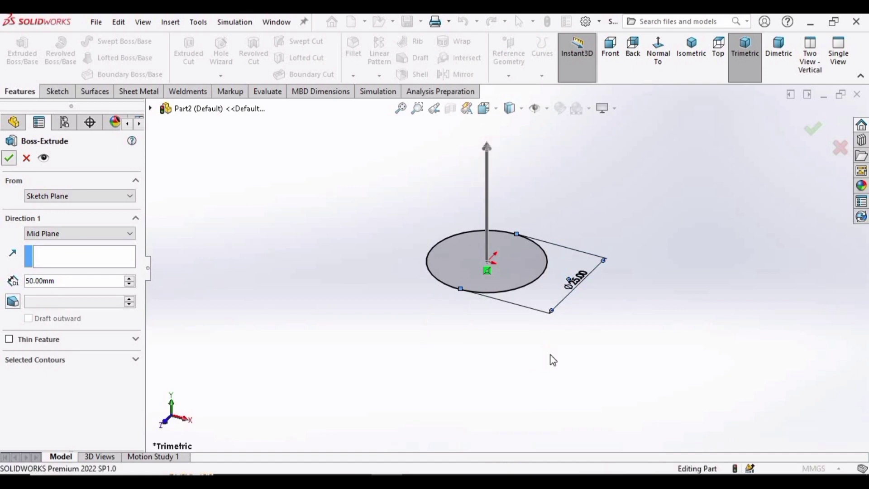
scroll(477, 234, up, 1)
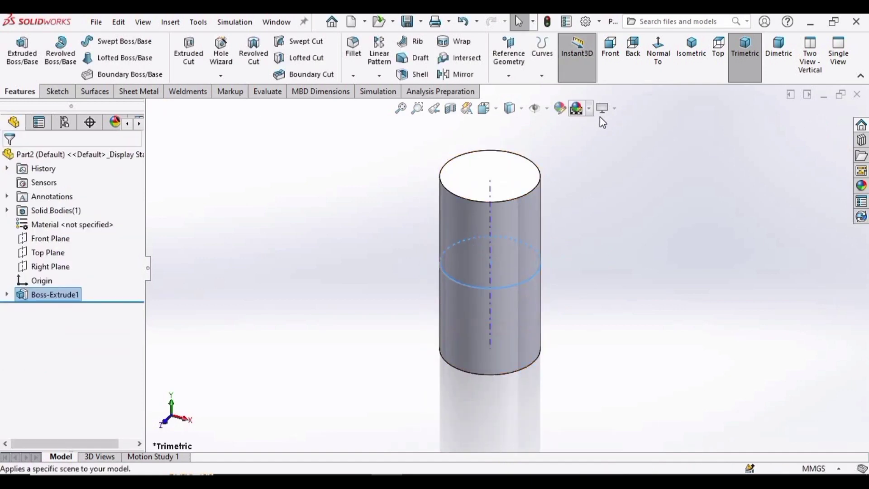
click(590, 108)
Switch to a plain white background and apply matte steel from Metal > Steel to the cylinder
click(602, 138)
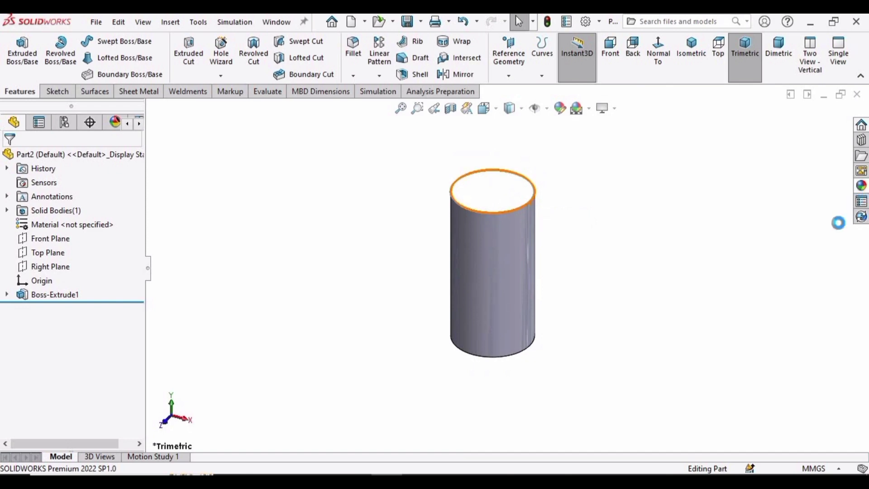
click(861, 186)
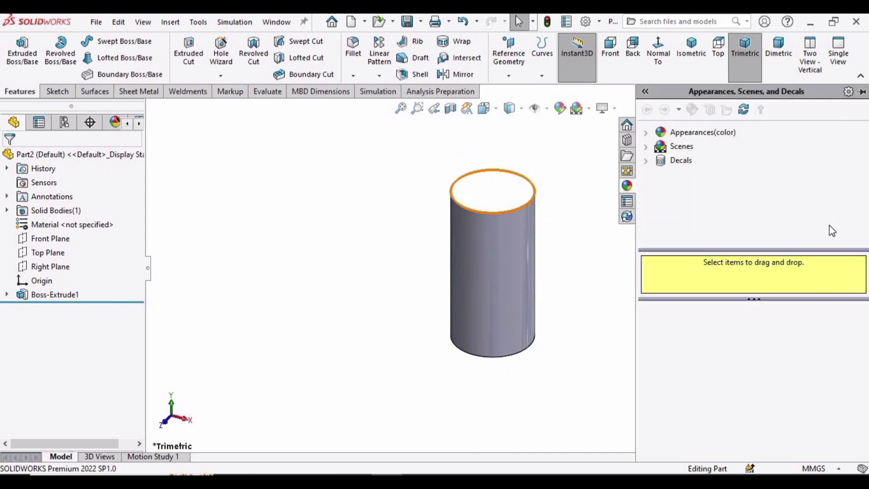
double_click(656, 135)
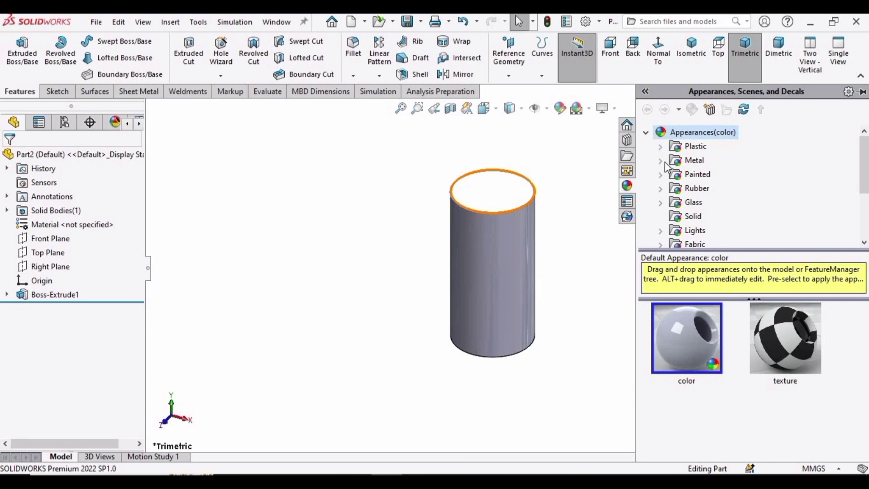
click(663, 161)
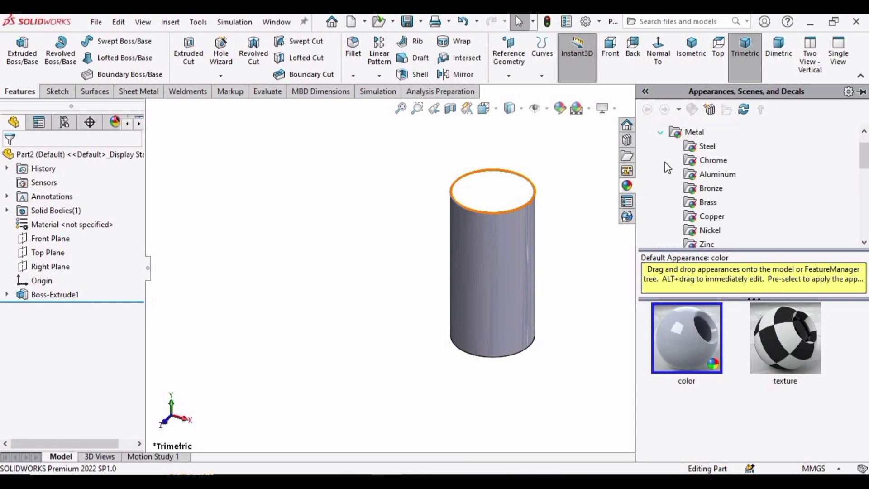
click(712, 149)
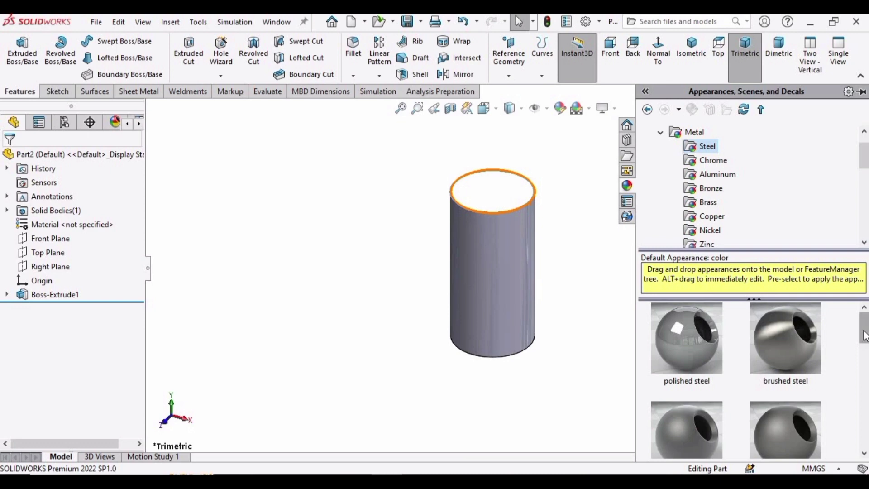
drag(864, 336, 864, 351)
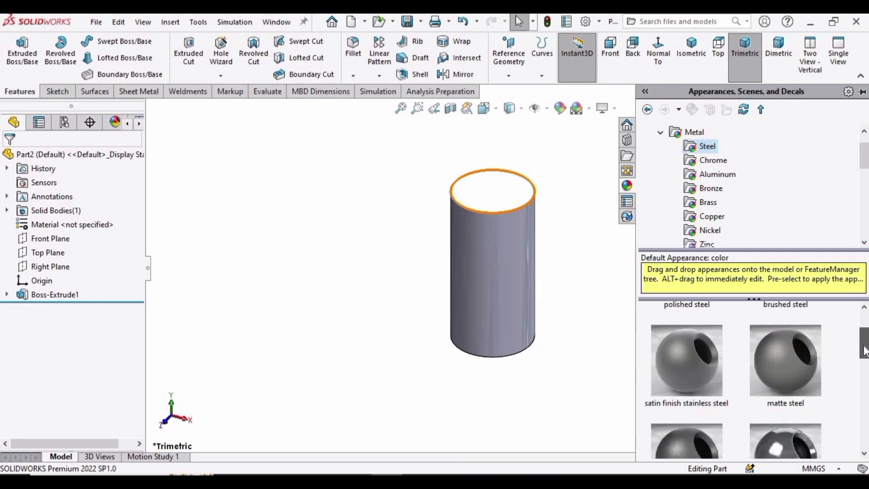
double_click(785, 360)
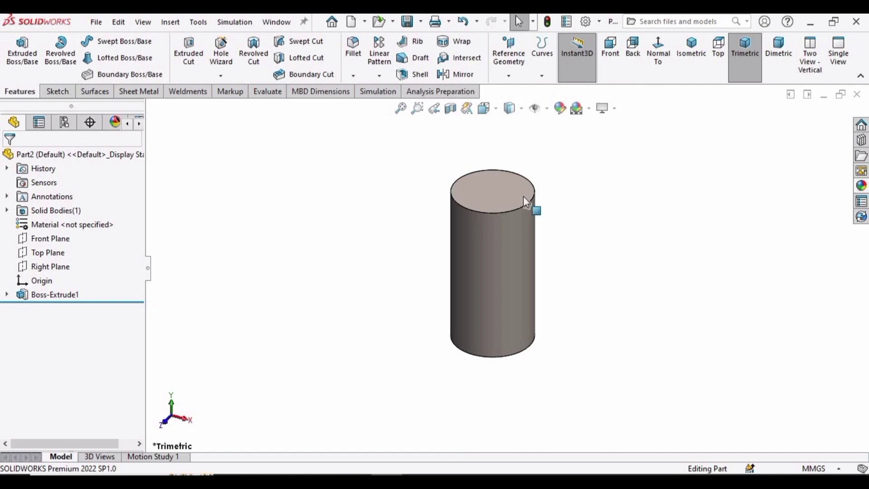
Sketch an origin-centred circle on the cylinder's end face
click(514, 182)
click(546, 158)
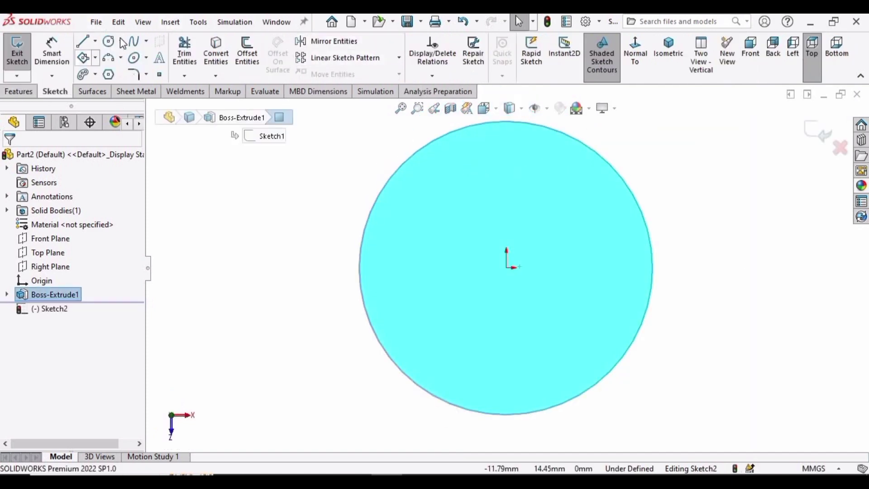
click(108, 42)
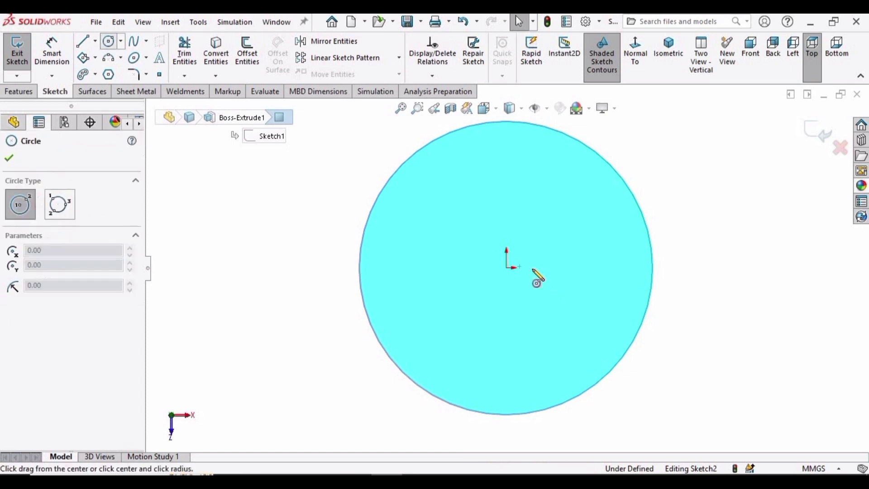
click(507, 267)
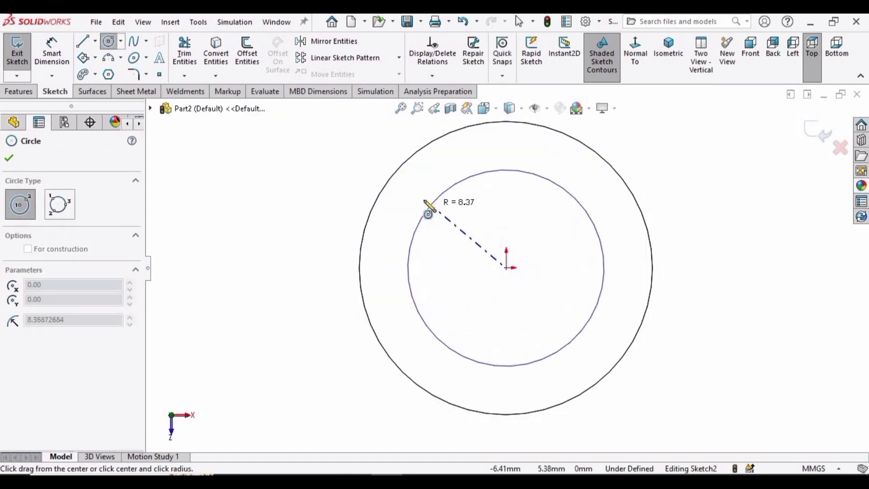
click(425, 200)
key(Escape)
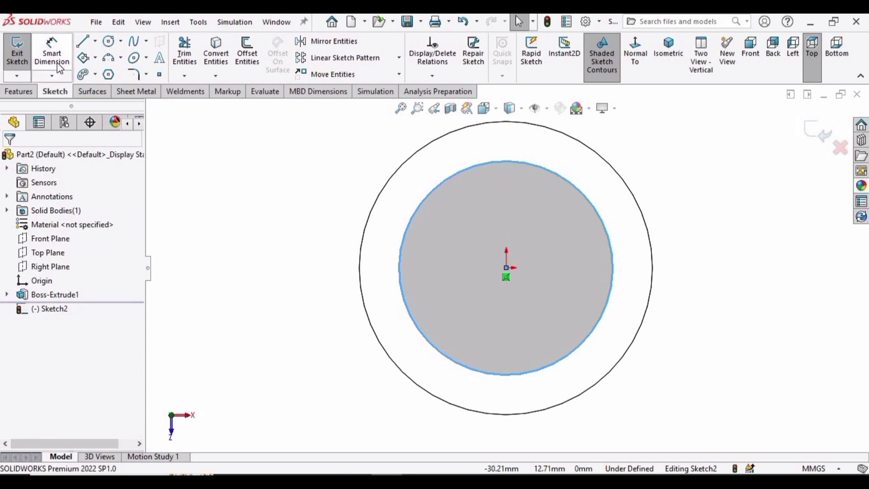
Dimension the end-face circle to 21 mm diameter
click(59, 64)
click(437, 352)
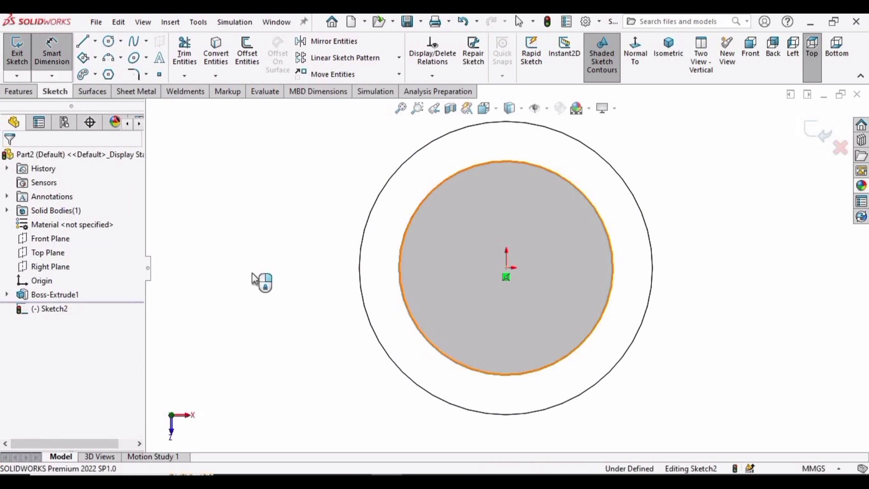
click(262, 278)
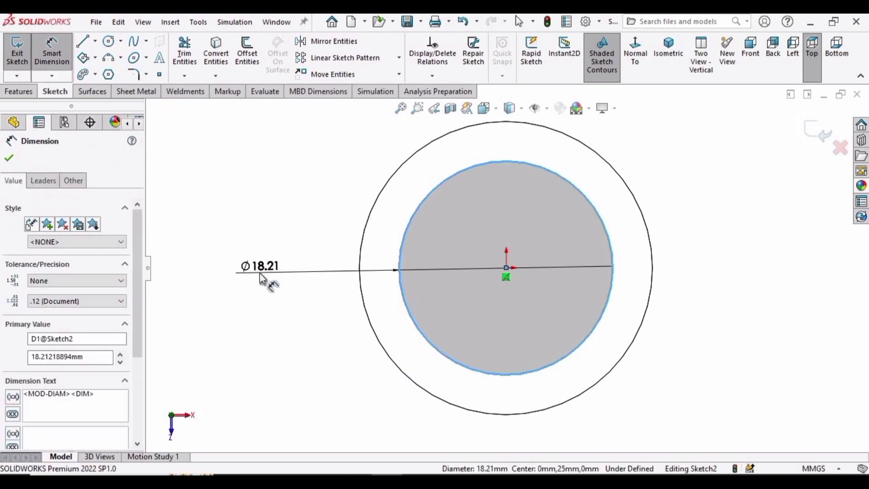
text(21)
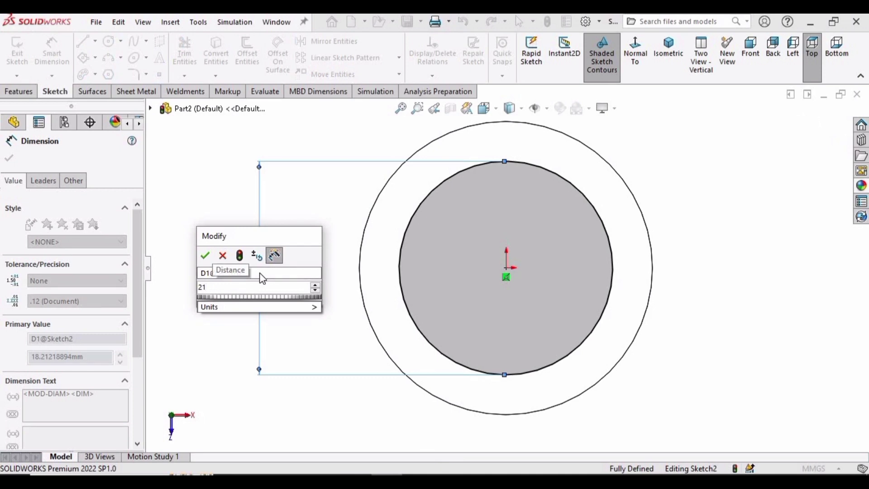
key(Return)
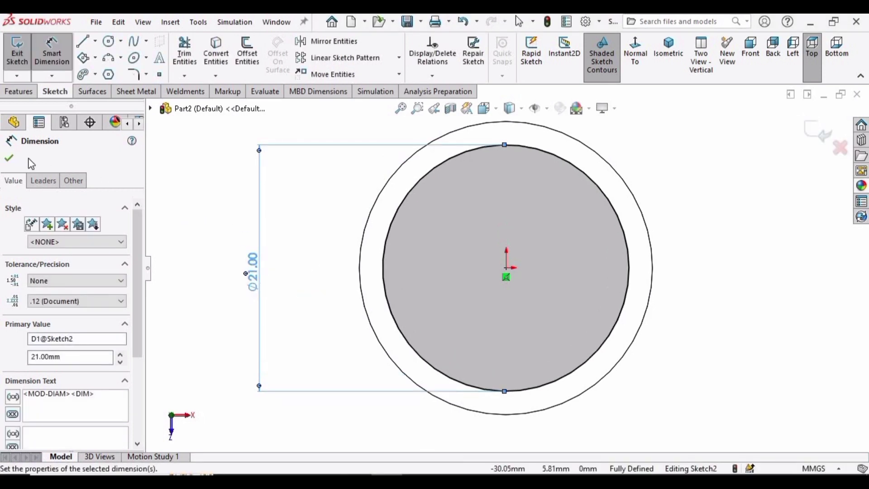
click(15, 157)
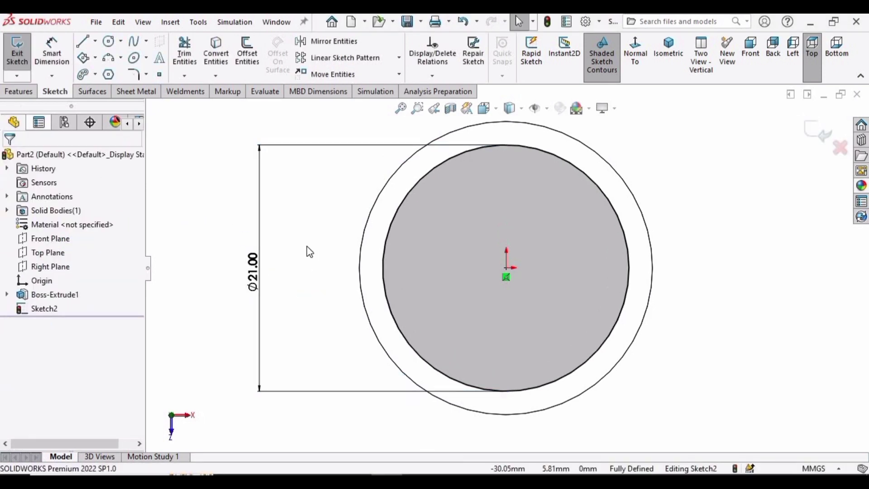
middle_drag(299, 249, 235, 210)
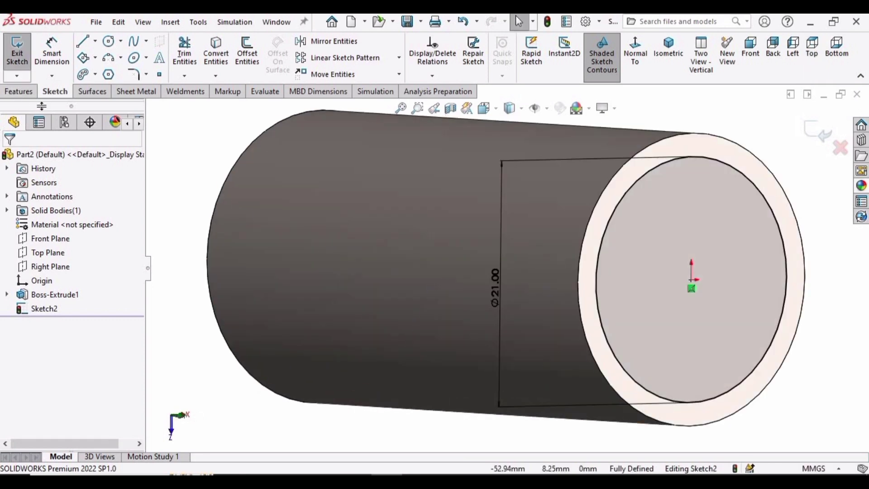
Extrude the Ø21 mm circle 6 mm Blind as a narrower step on the cylinder's end
key(f)
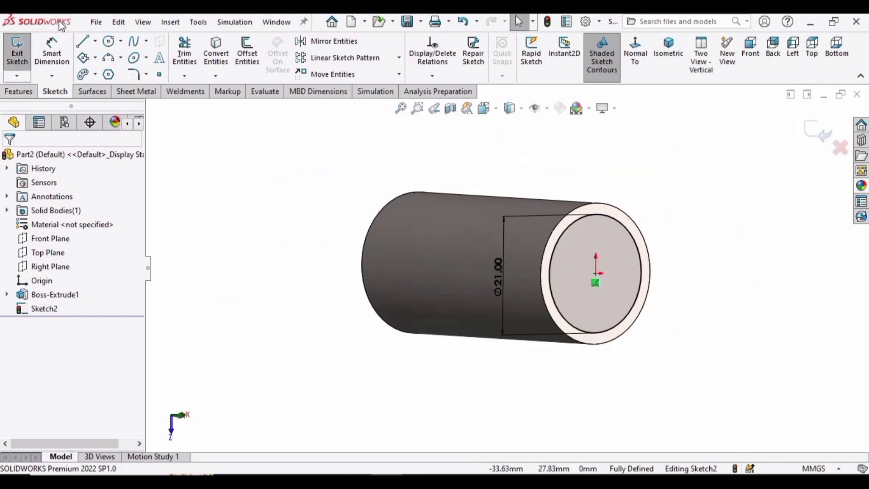
click(19, 91)
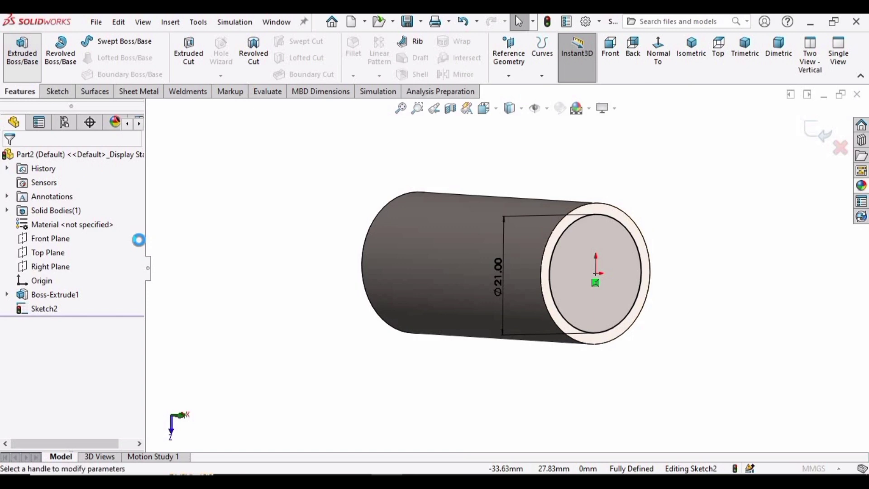
key(ctrl+7)
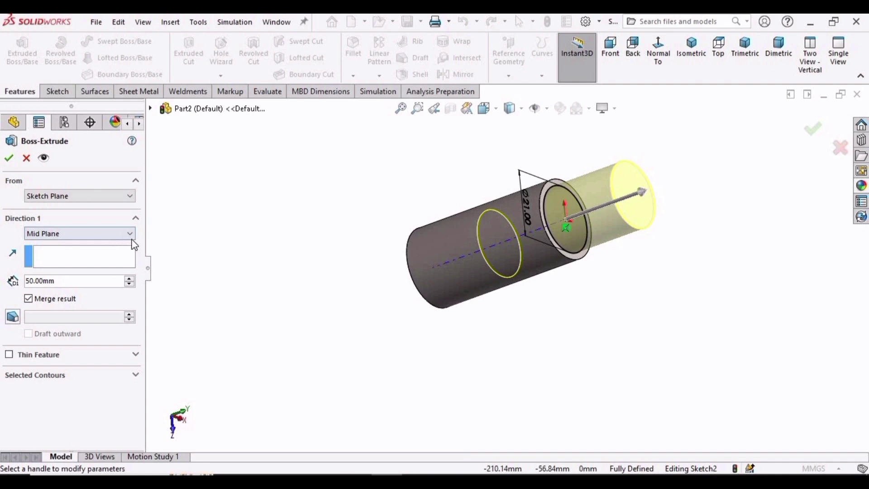
click(128, 231)
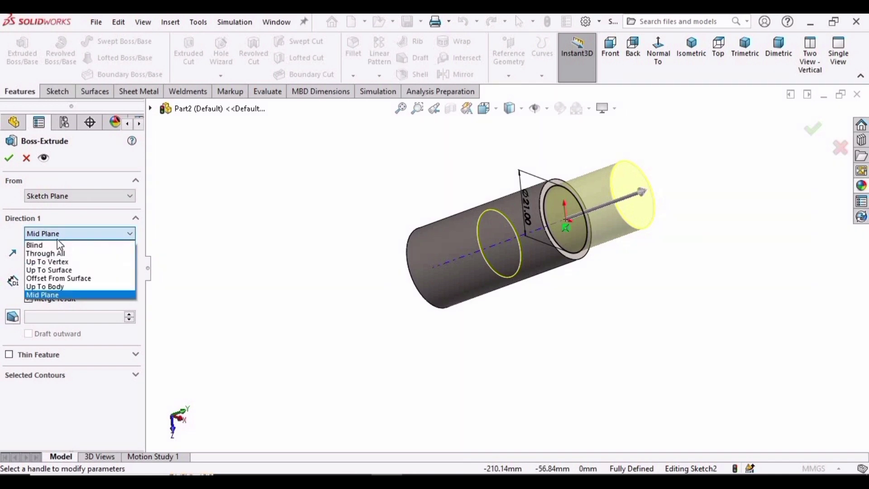
click(34, 244)
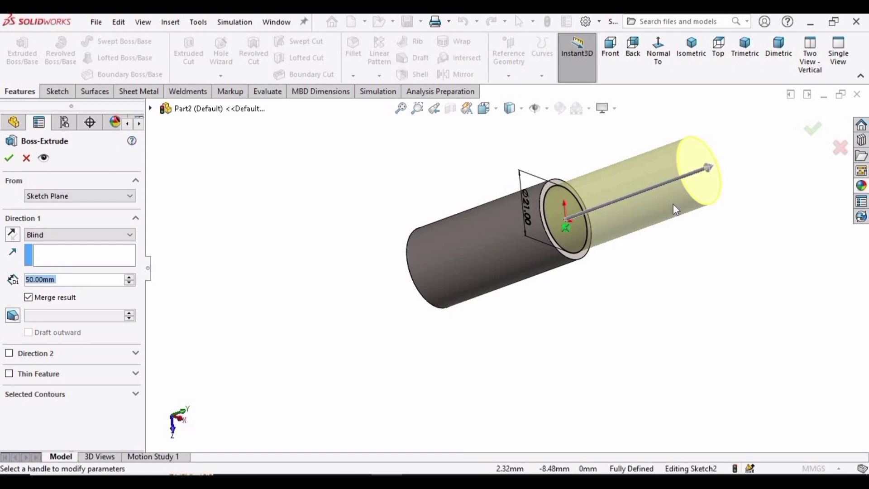
middle_drag(673, 203, 570, 238)
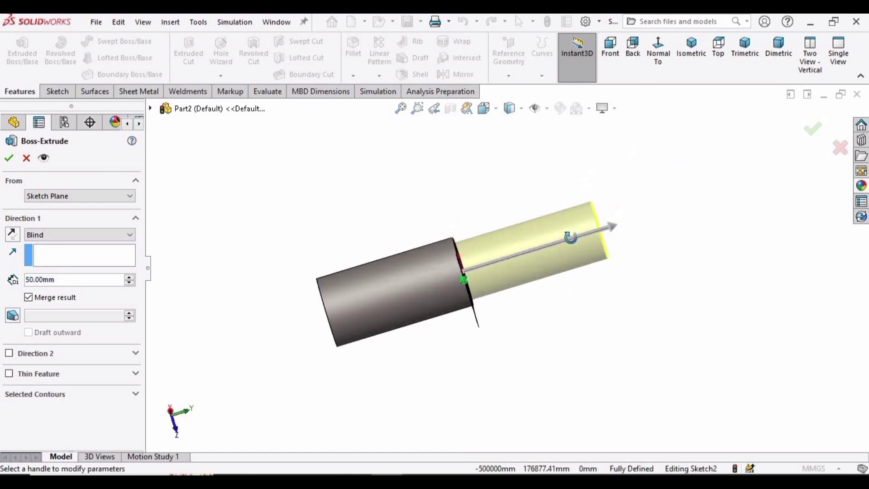
middle_drag(570, 238, 543, 244)
text(6)
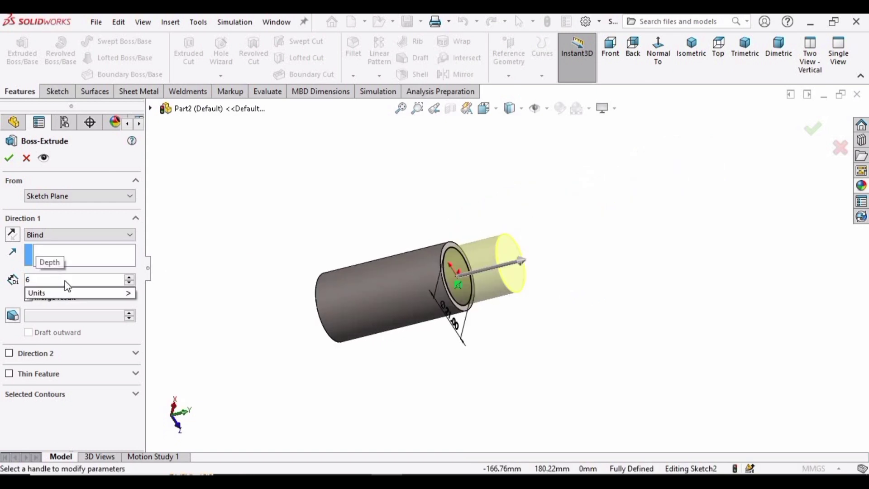
key(Return)
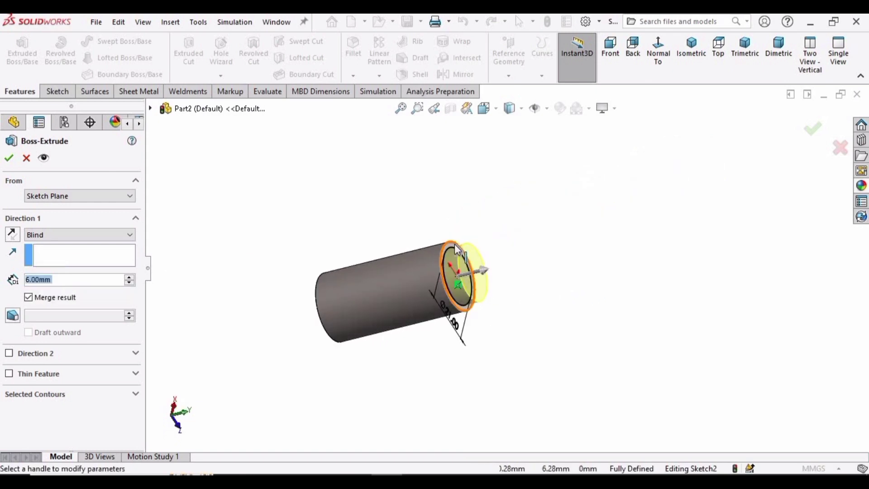
scroll(463, 293, down, 4)
scroll(465, 298, down, 1)
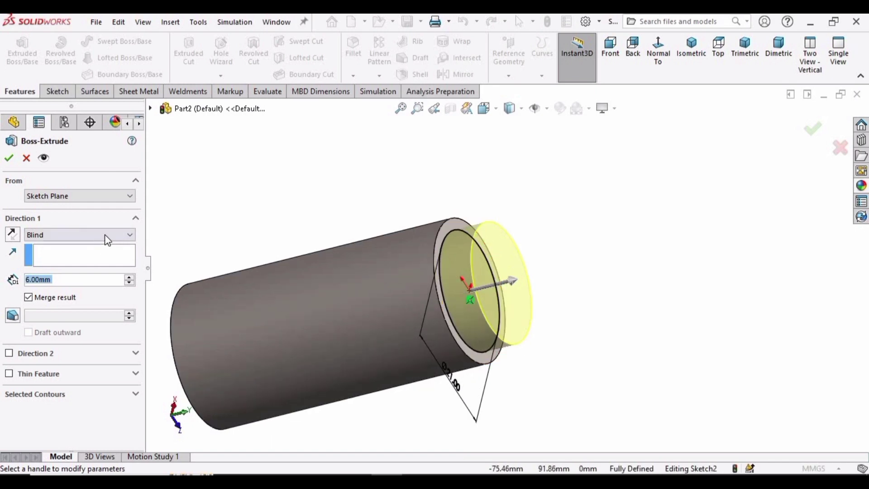
click(91, 233)
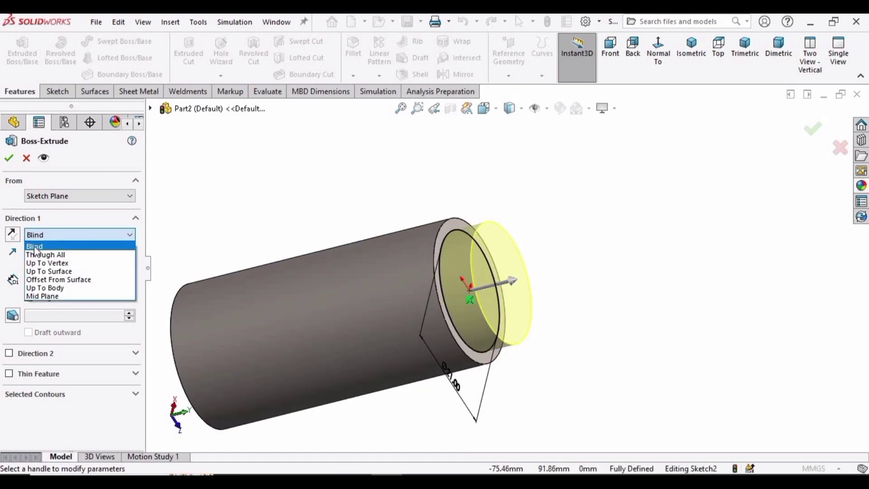
click(37, 249)
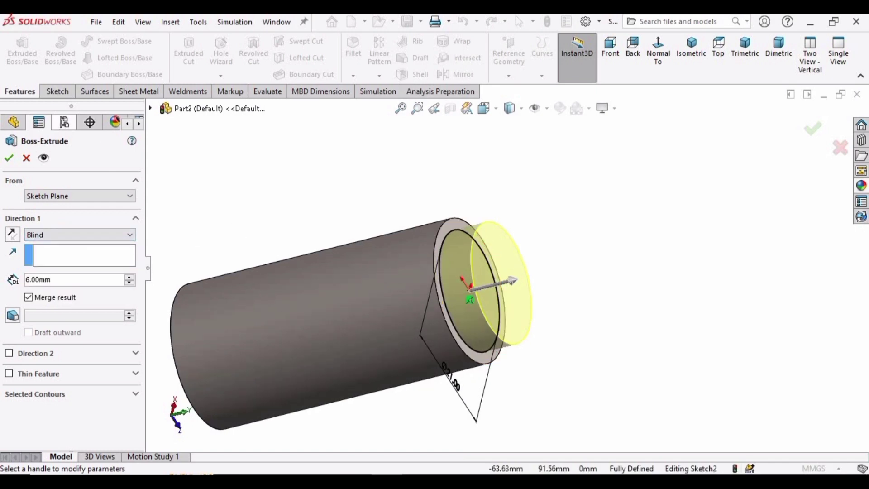
click(9, 159)
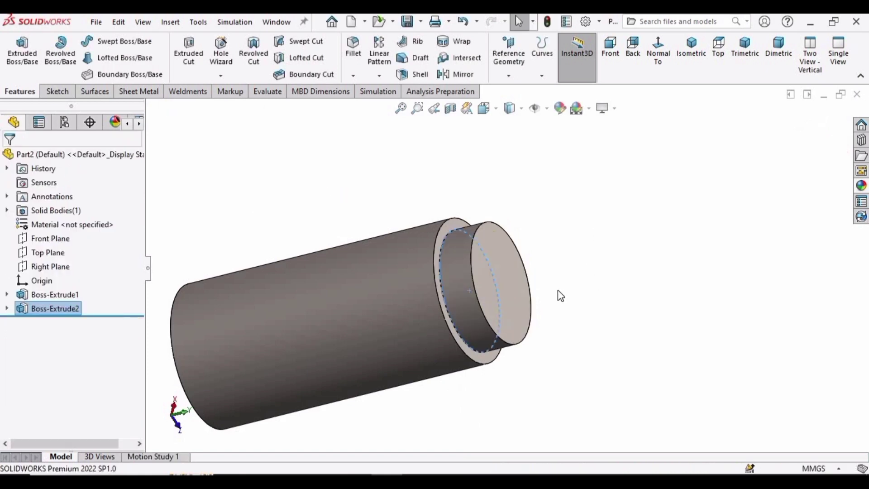
Sketch an origin-centred circle on the end face of the new step
click(495, 269)
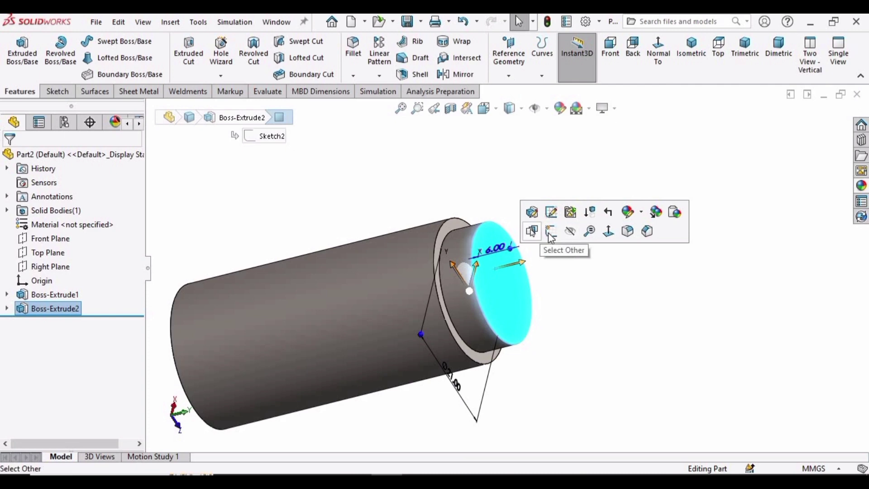
click(551, 233)
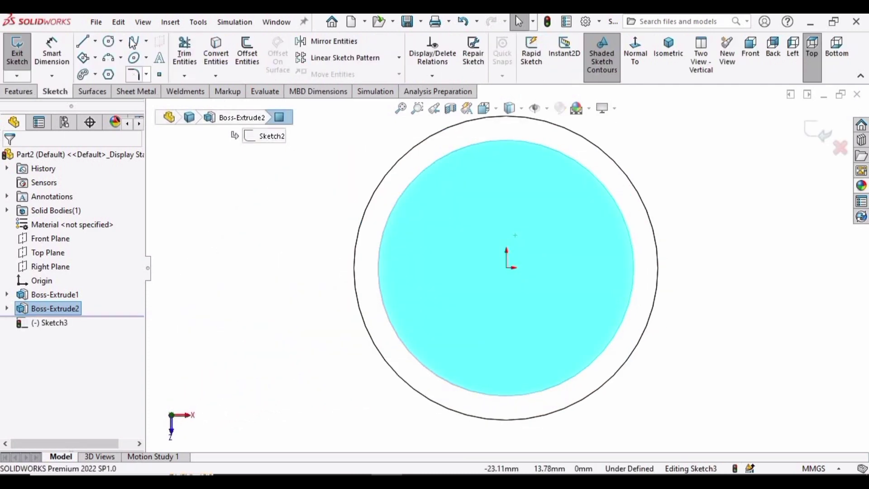
click(108, 41)
scroll(512, 269, up, 2)
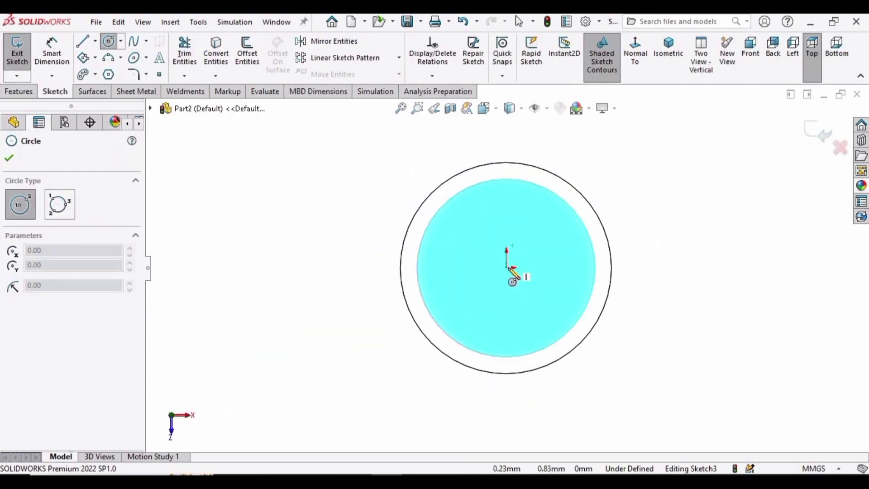
click(507, 267)
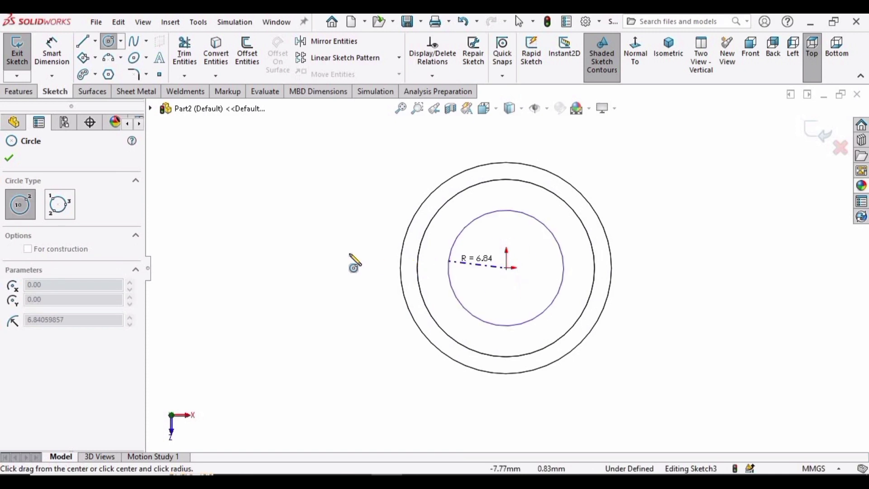
click(373, 260)
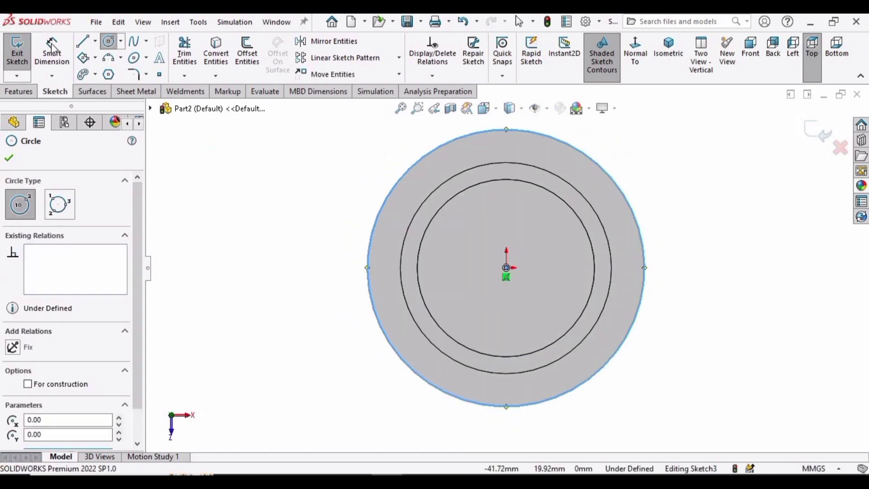
Dimension the circle to 25 mm diameter
click(59, 61)
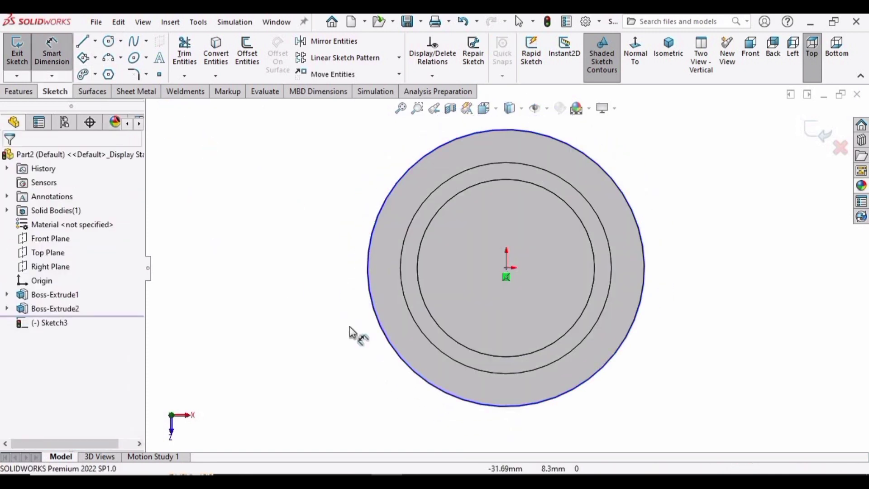
click(381, 324)
click(323, 290)
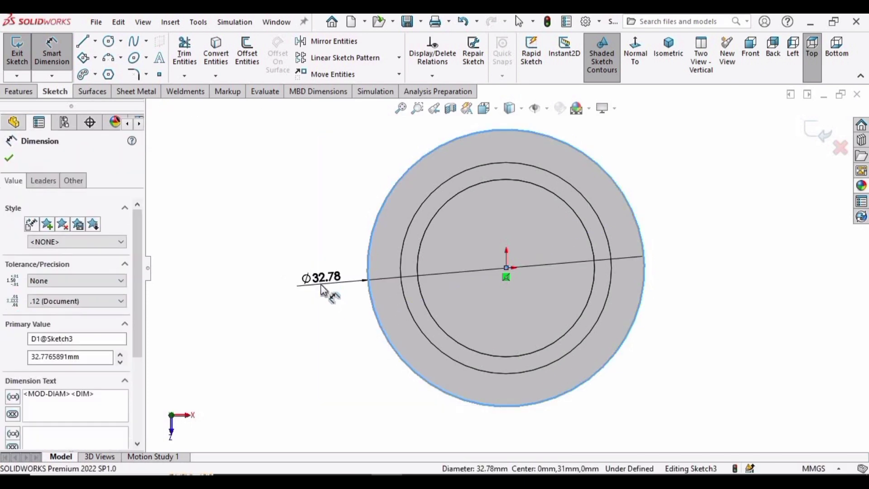
text(25)
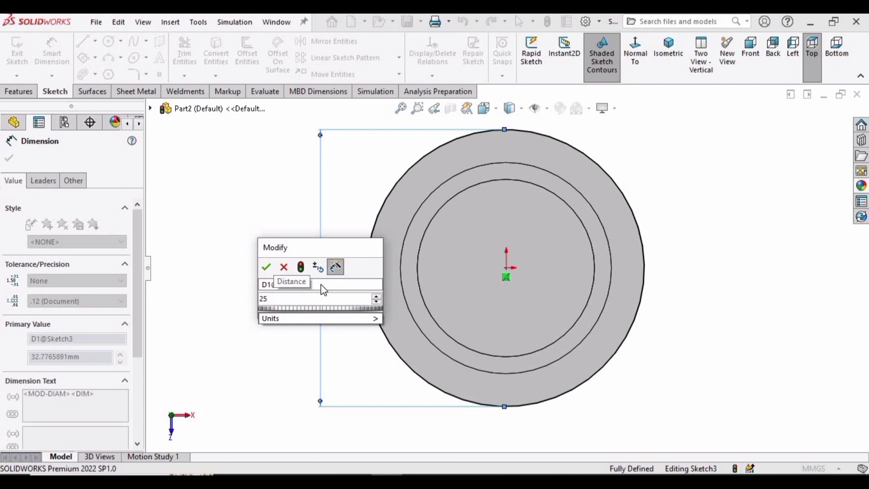
key(Return)
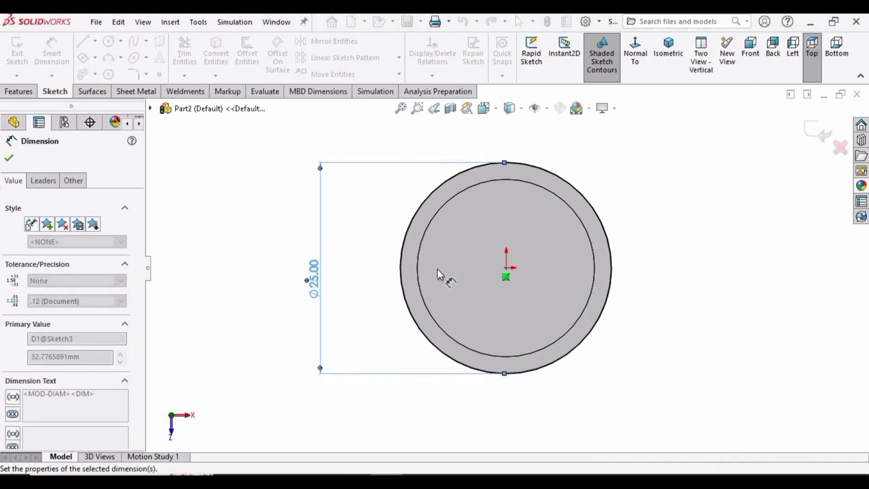
Extrude the Ø25 mm circle 25 mm into a new shaft section beyond the step
click(18, 91)
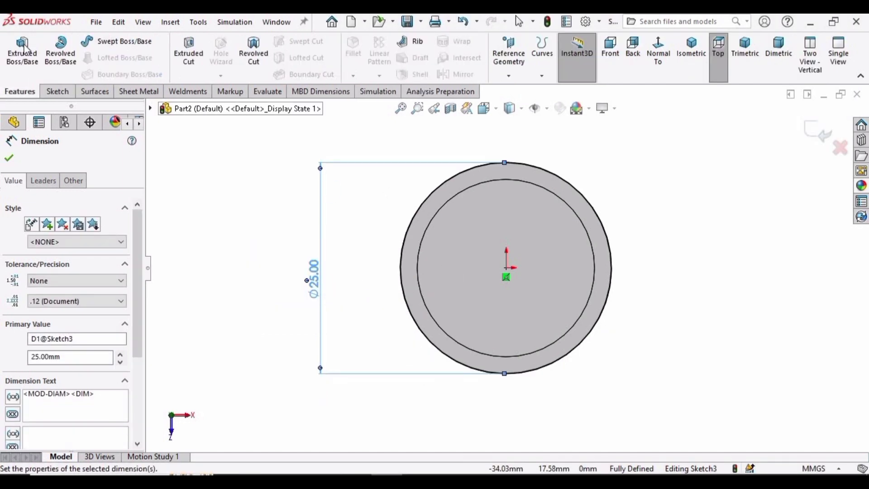
click(23, 57)
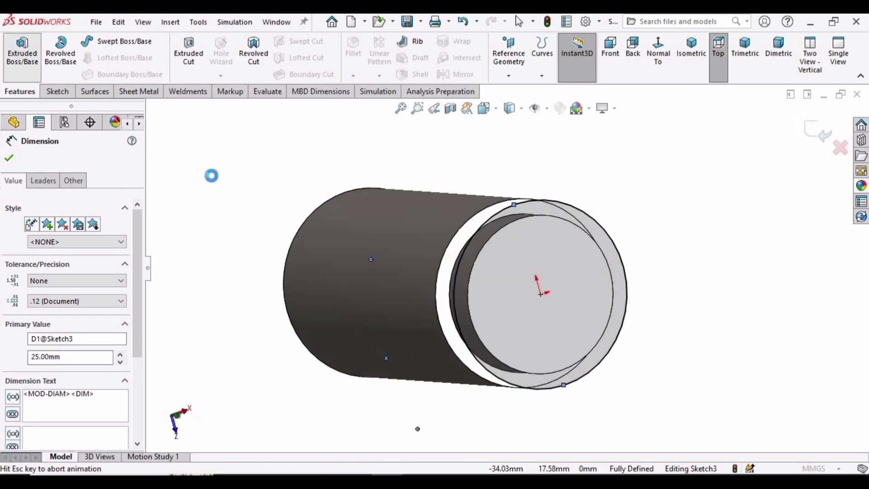
text(25)
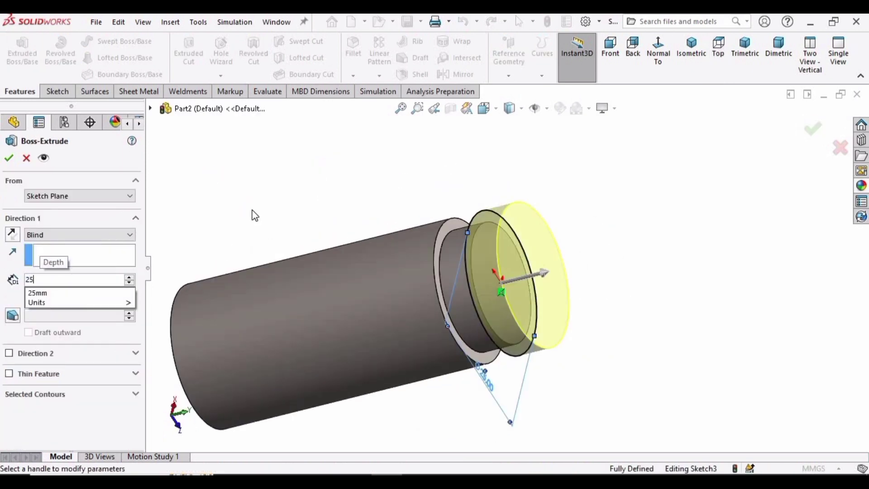
key(Return)
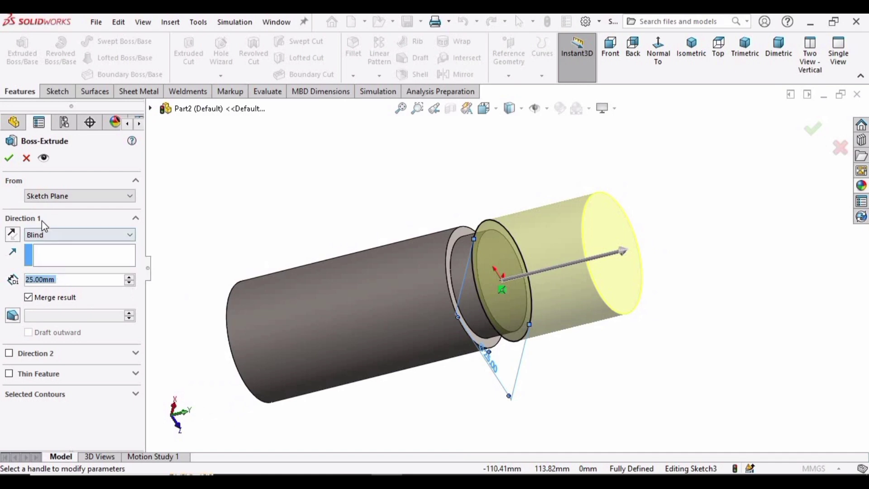
click(8, 160)
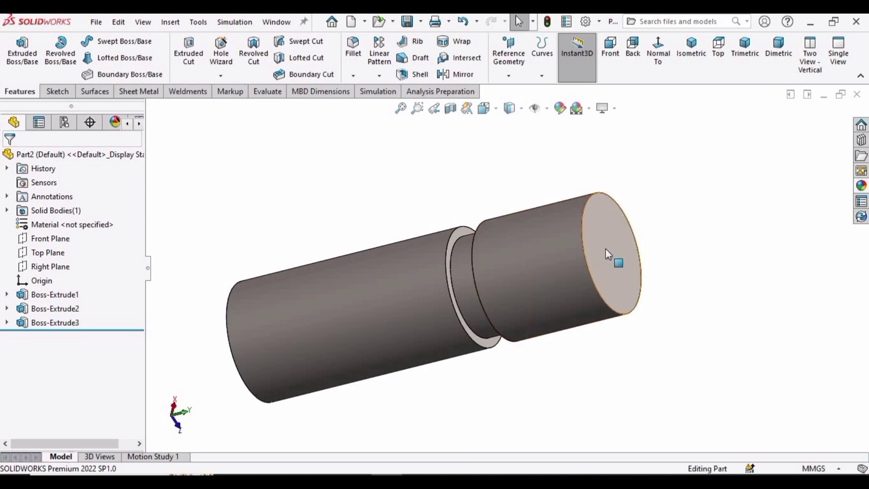
click(608, 250)
Sketch an origin-centred circle on the new section's end face
click(663, 211)
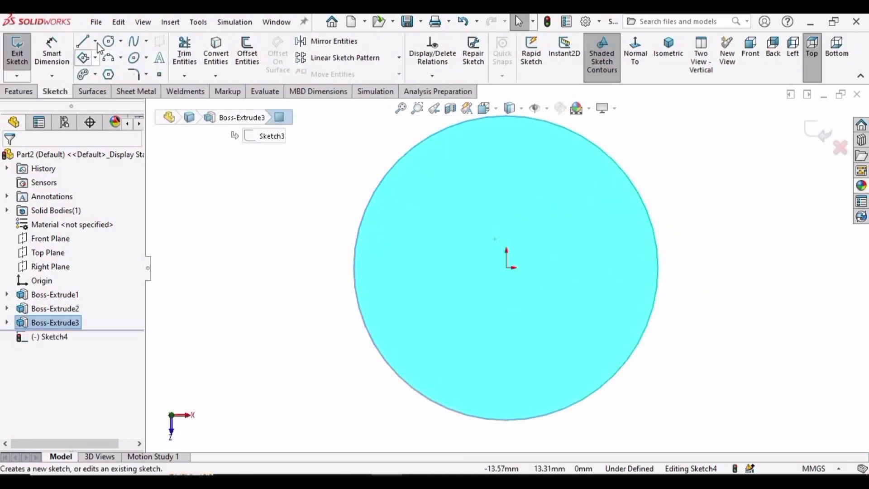
click(108, 41)
scroll(518, 278, up, 2)
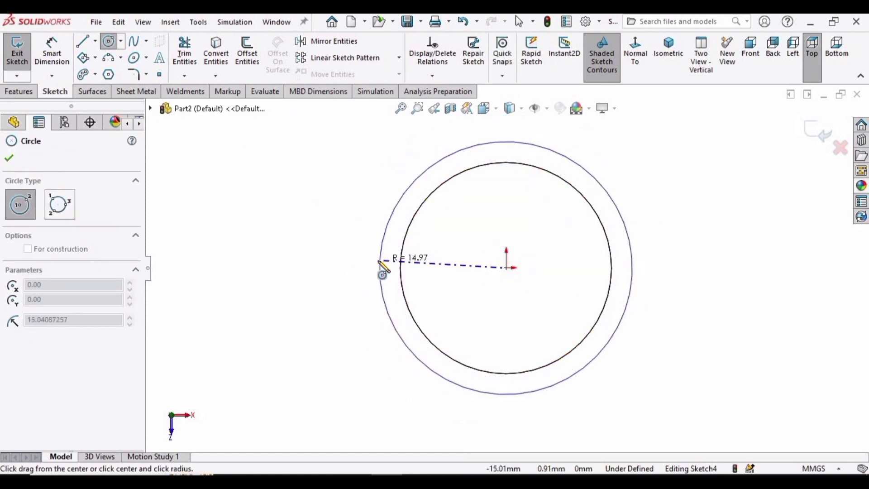
click(374, 268)
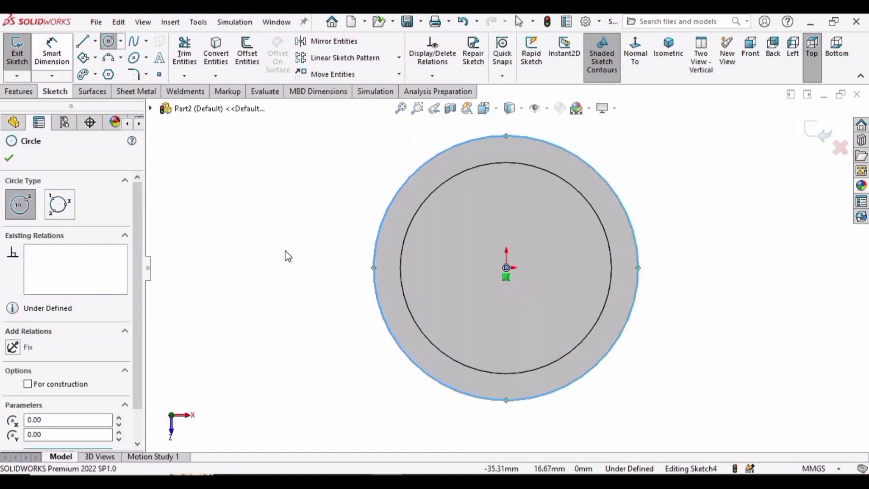
Dimension the circle to 35 mm diameter and leave the sketch
key(d)
click(380, 302)
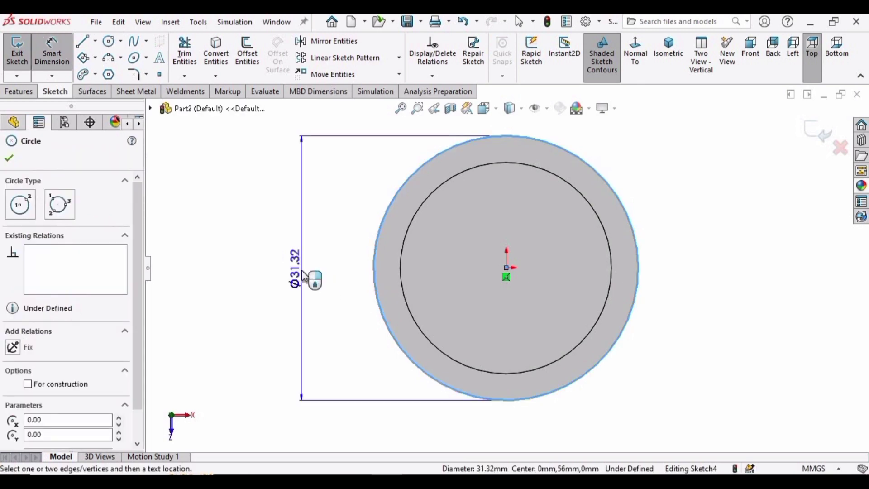
click(302, 270)
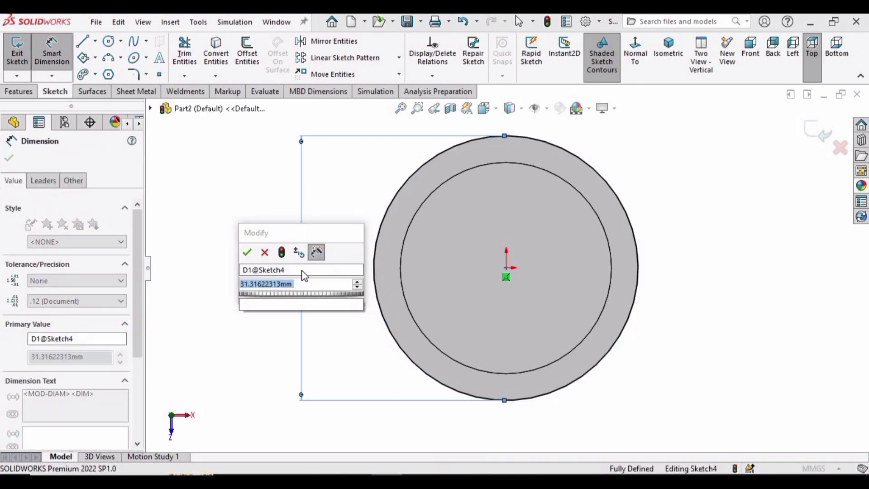
text(35)
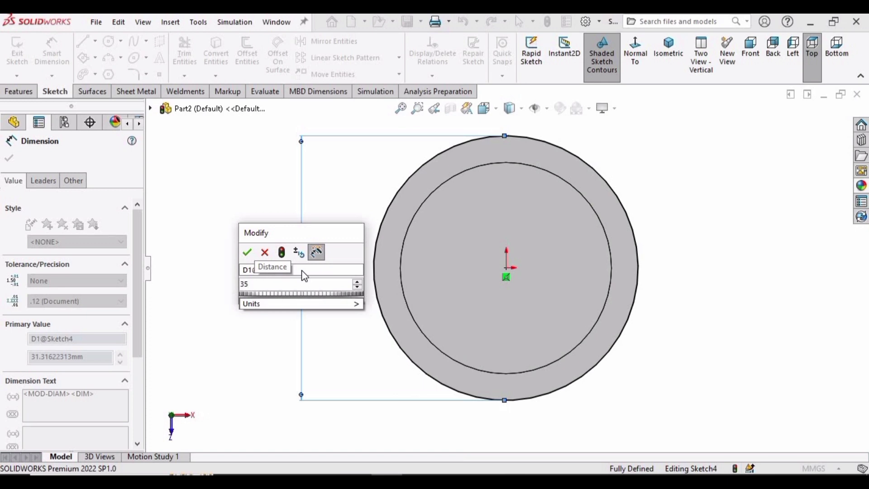
key(Return)
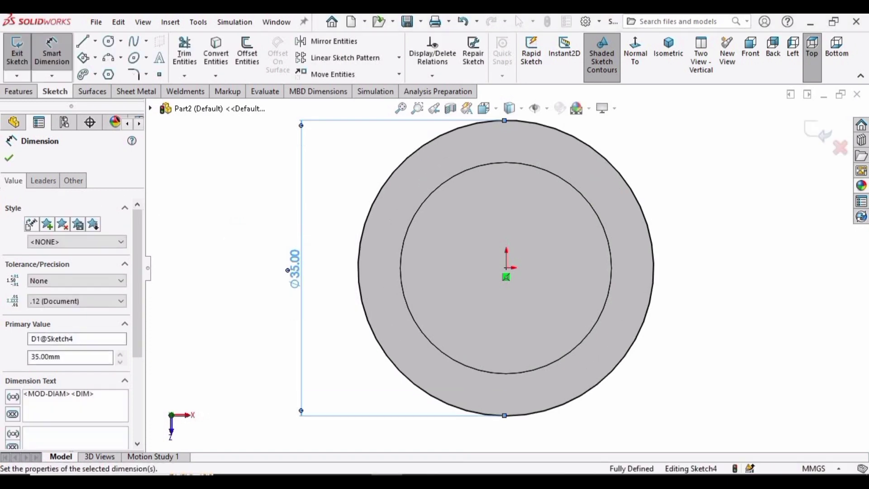
click(8, 157)
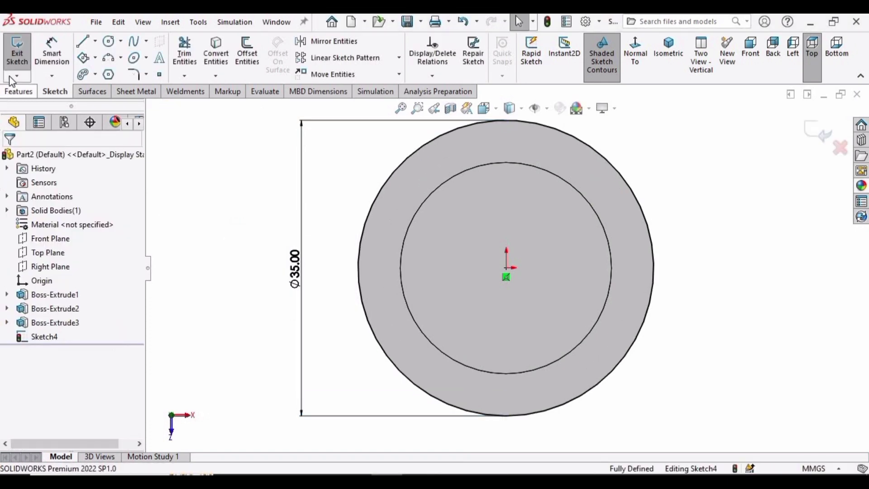
click(16, 52)
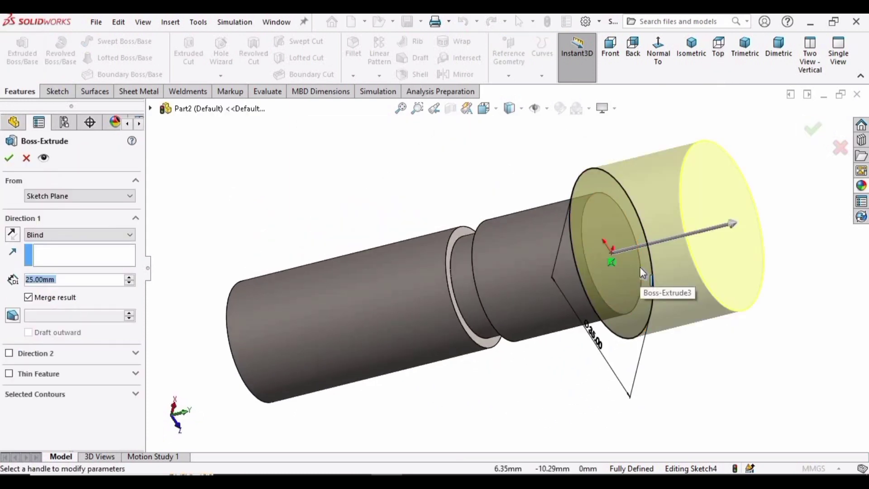
Extrude the Ø35 mm circle 5 mm into a thin collar flange
text(5)
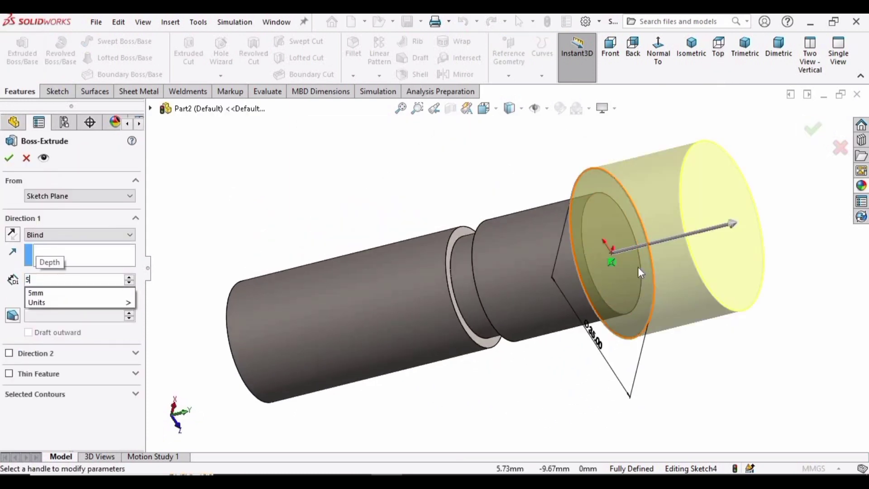
key(Down)
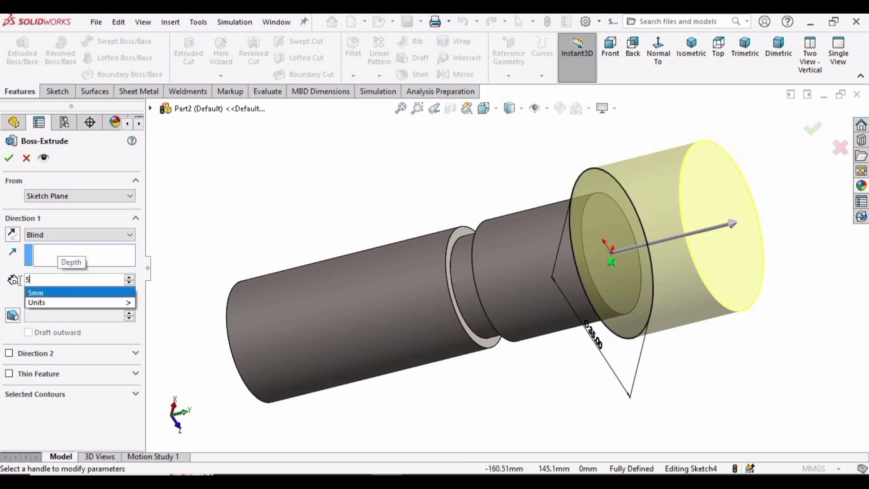
key(Return)
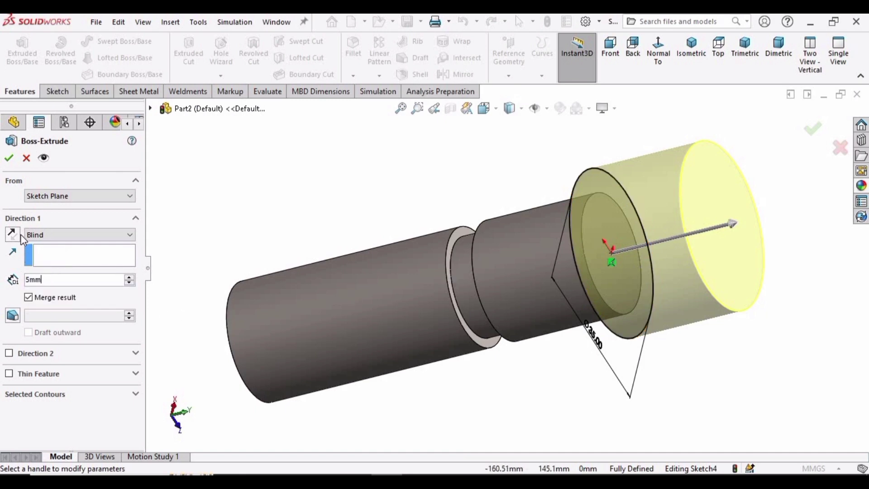
click(9, 161)
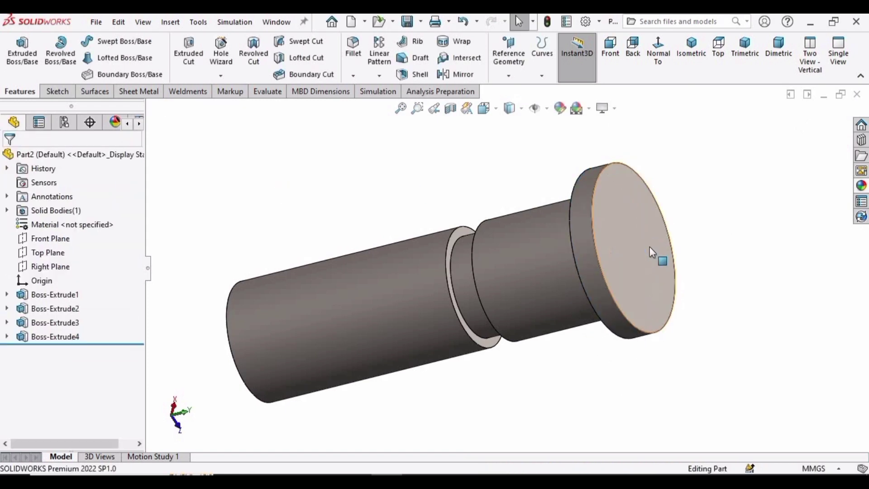
click(650, 246)
Start a sketch on the collar's end face and draw a circle centred on the origin
click(701, 211)
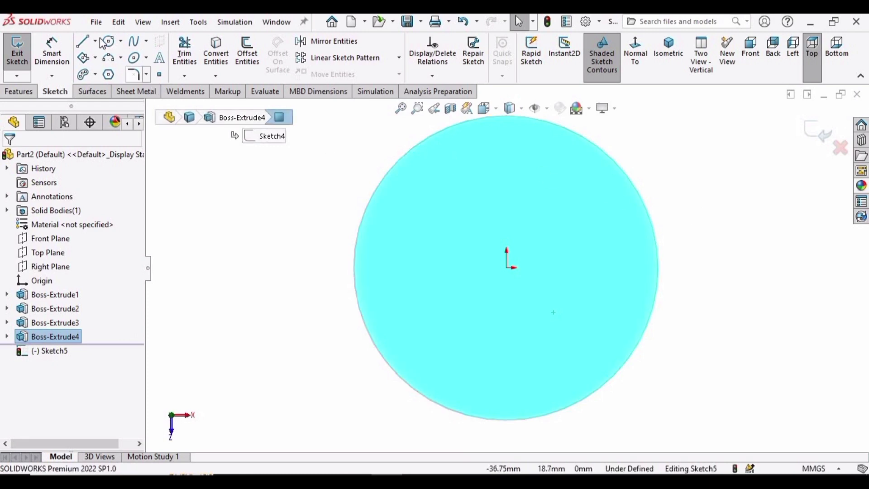
click(506, 267)
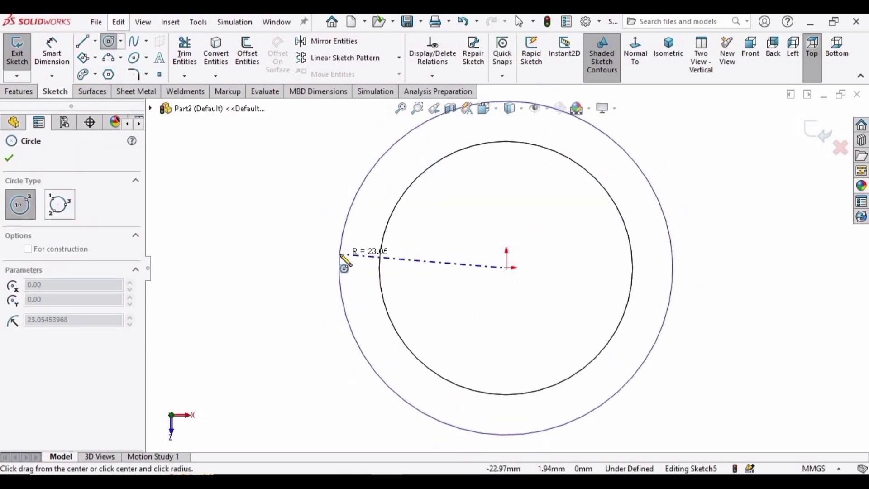
click(339, 267)
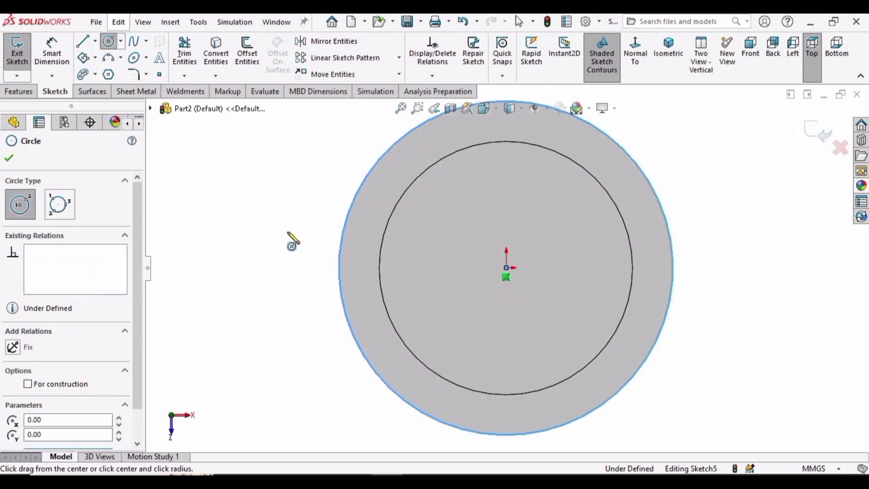
Dimension the circle's diameter to 25 mm
click(53, 64)
click(342, 241)
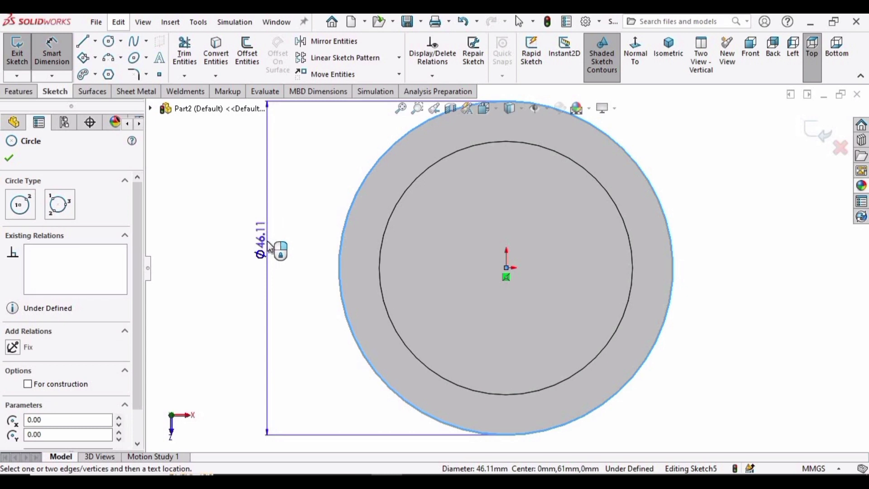
click(270, 248)
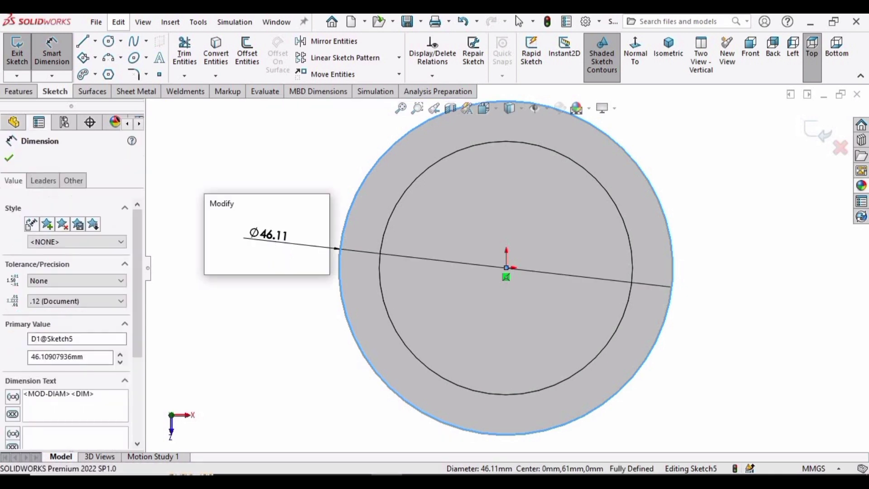
text(25)
key(Return)
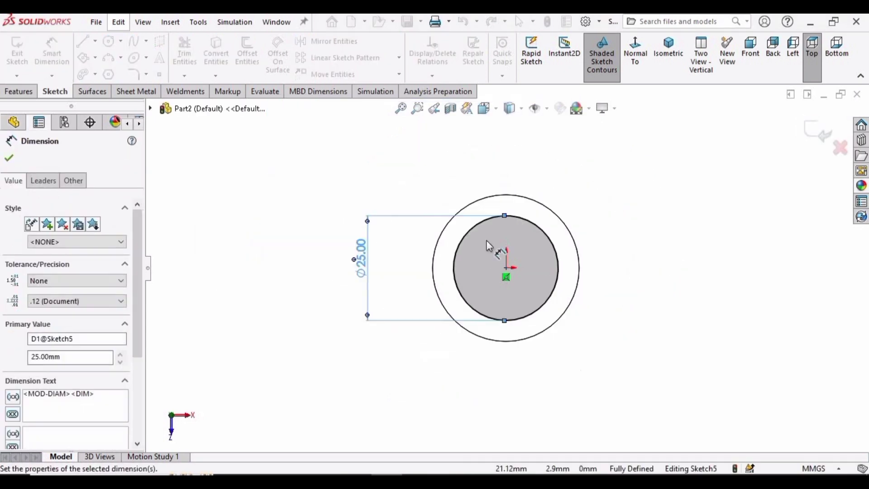
click(20, 91)
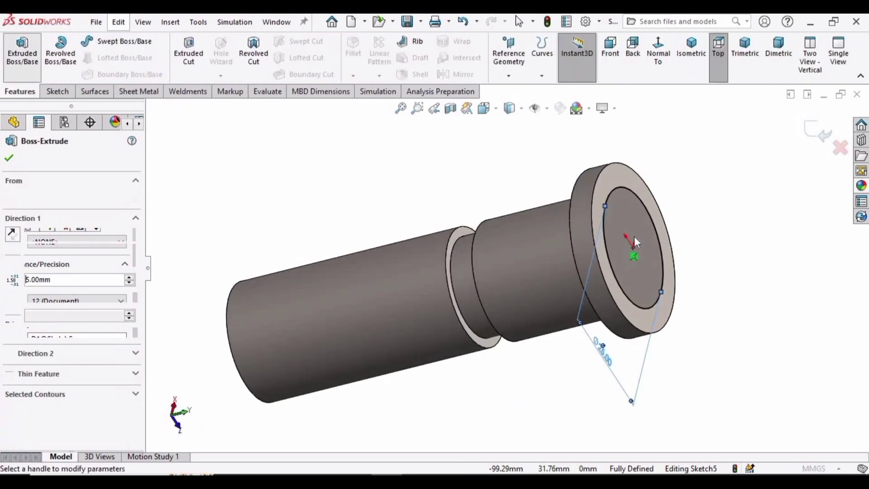
Set the Ø25 mm circle's boss extrusion depth to 50 mm beyond the collar
scroll(634, 237, up, 2)
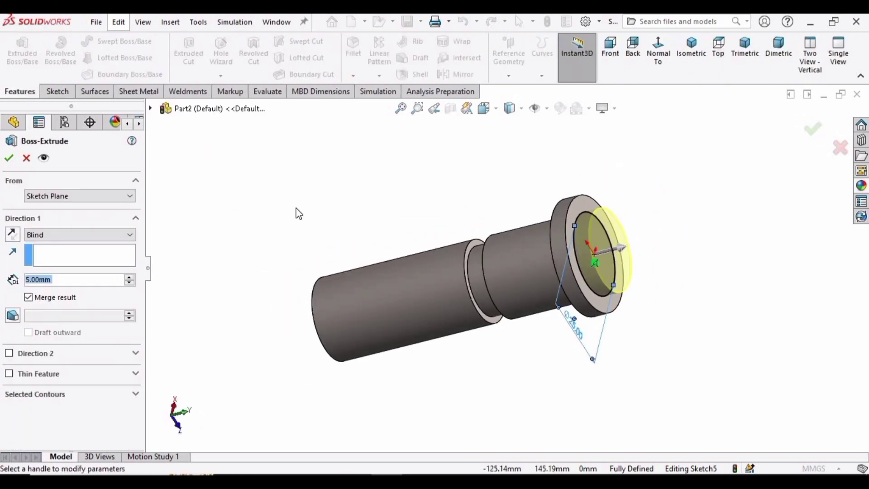
text(5)
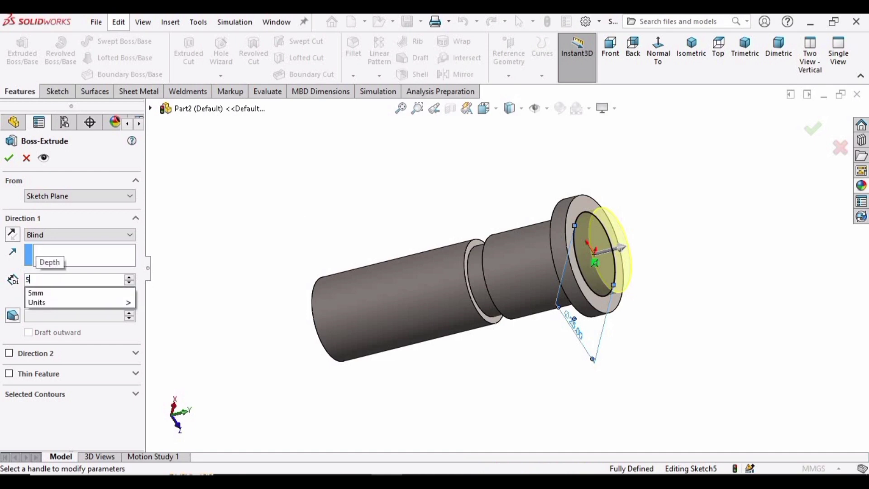
text(0)
key(Return)
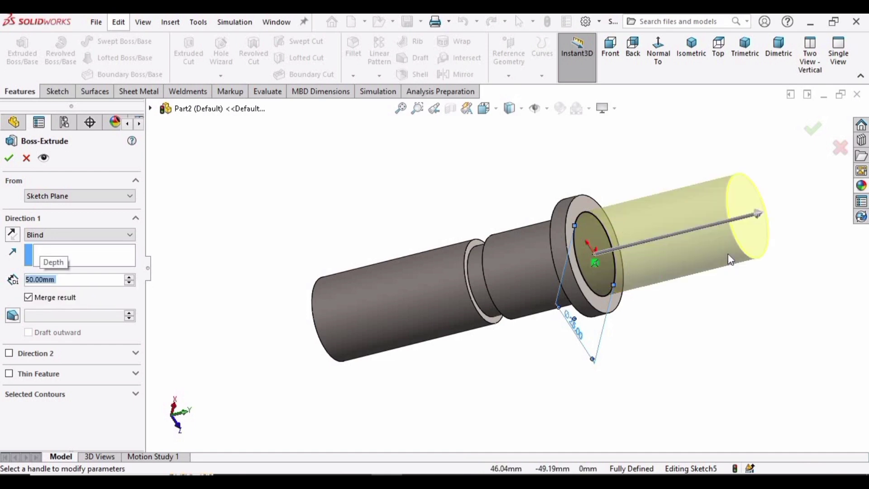
scroll(584, 279, up, 1)
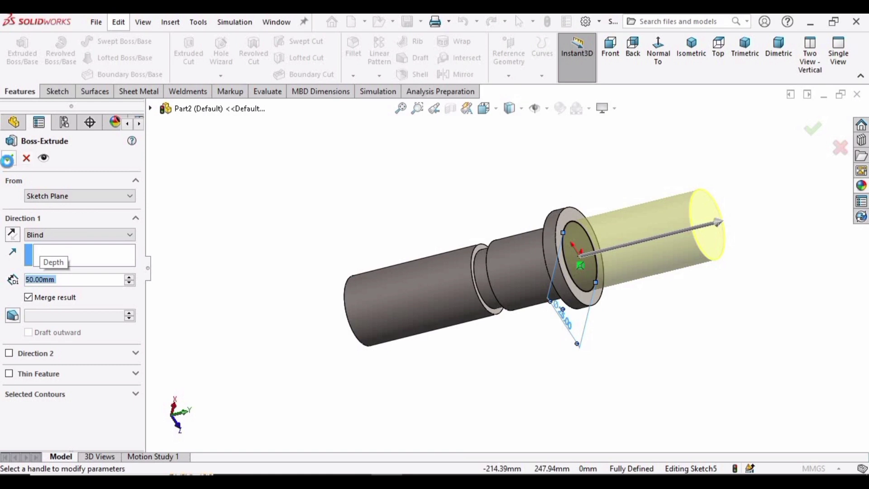
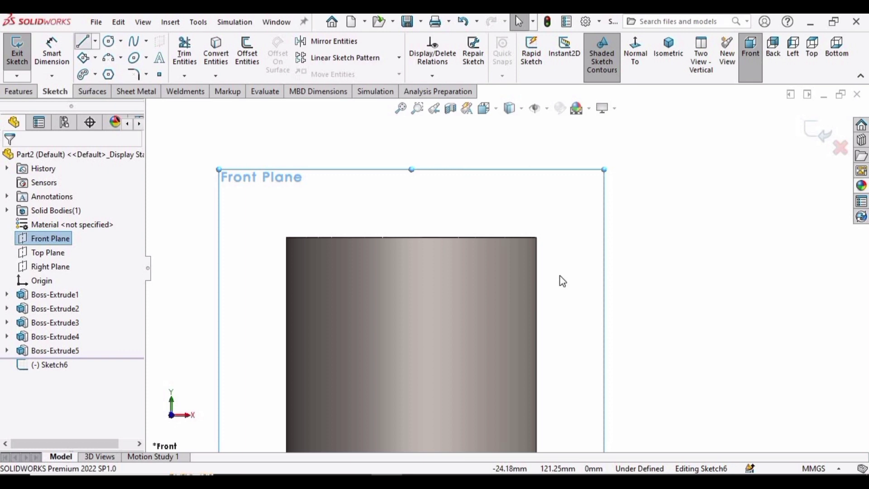
Draw a vertical line down from the cylinder's top edge near its right side
key(l)
scroll(538, 249, down, 3)
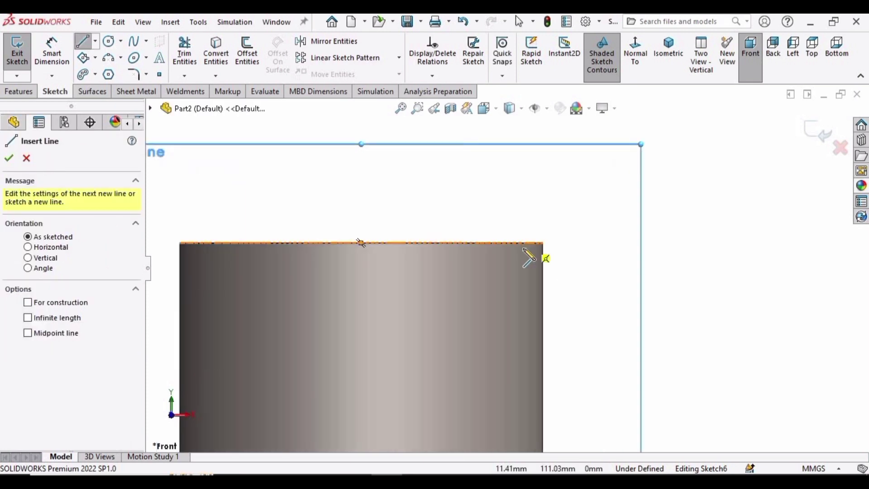
click(527, 248)
click(522, 330)
scroll(525, 342, up, 2)
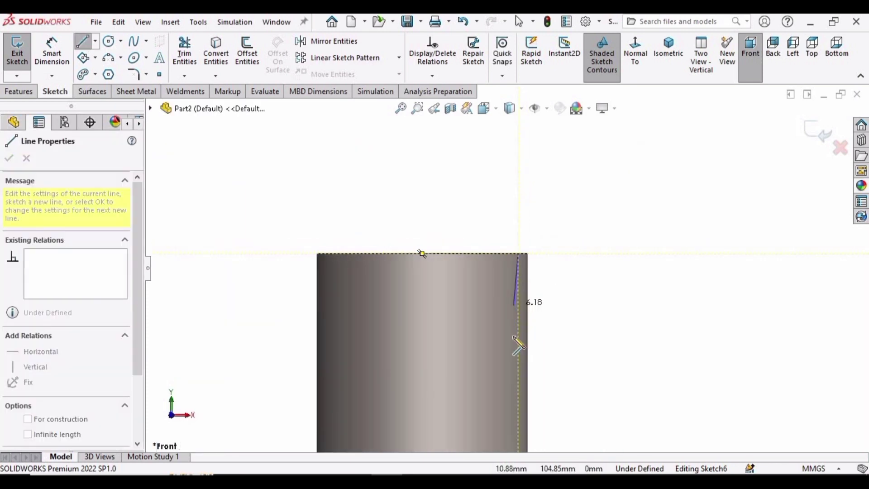
click(519, 354)
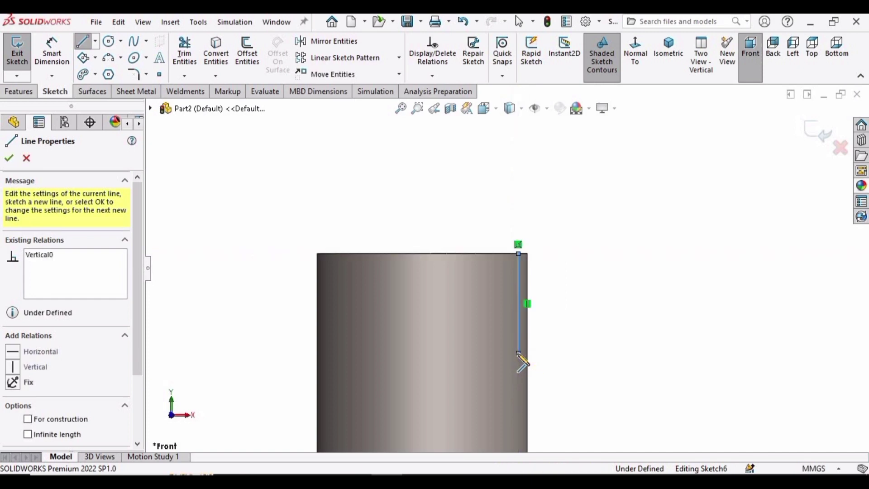
key(Escape)
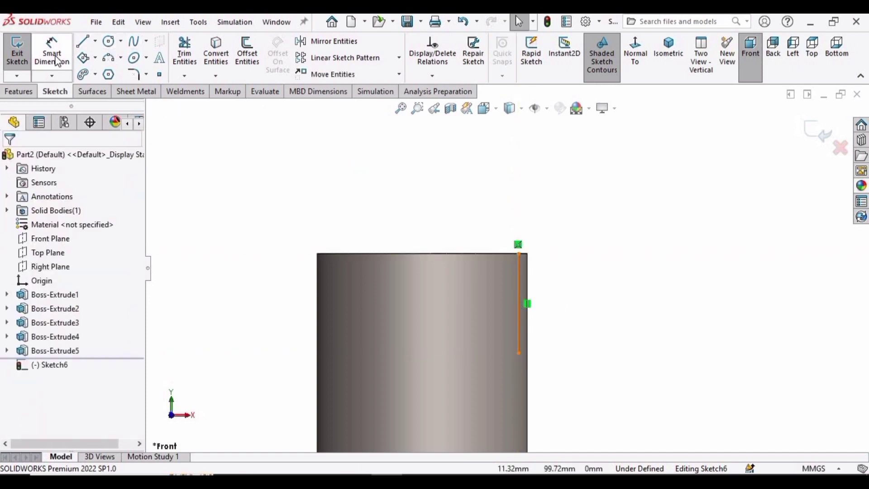
Dimension the vertical line's length to 40 mm
click(54, 56)
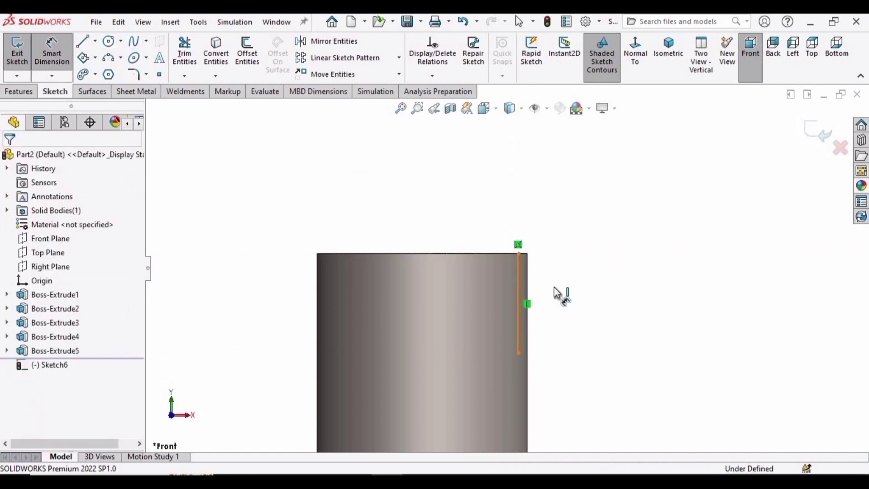
click(519, 294)
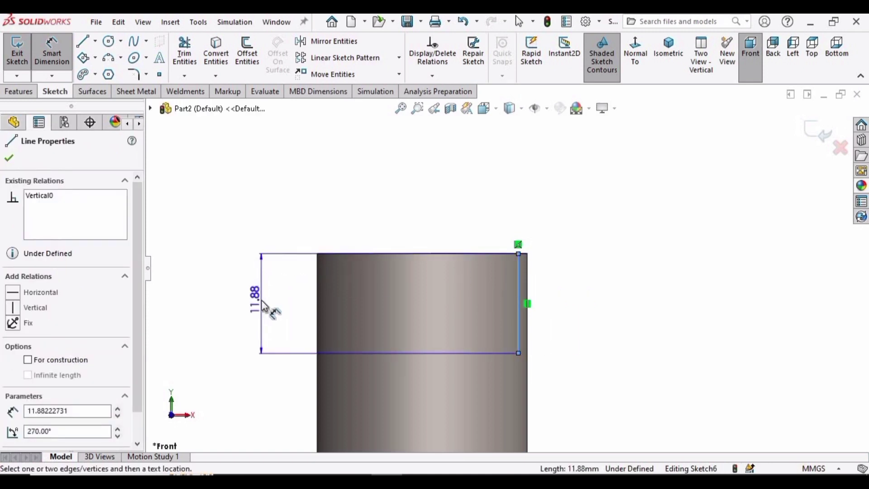
click(263, 301)
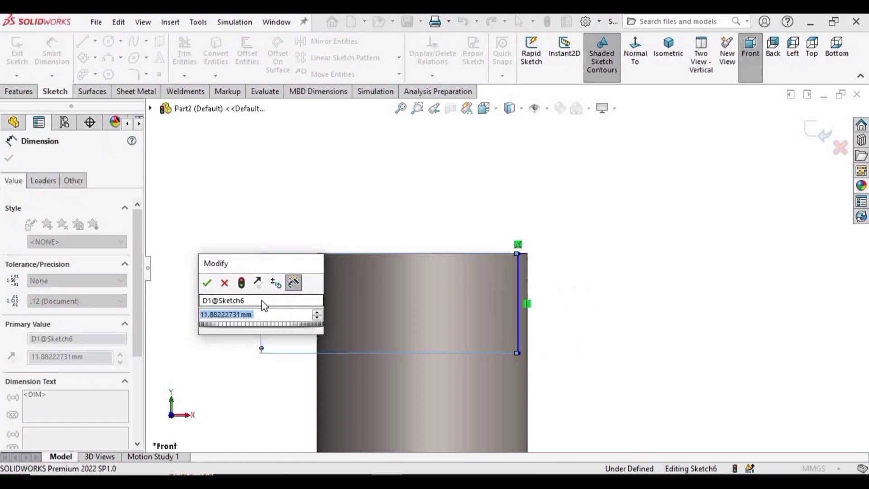
text(40)
key(Return)
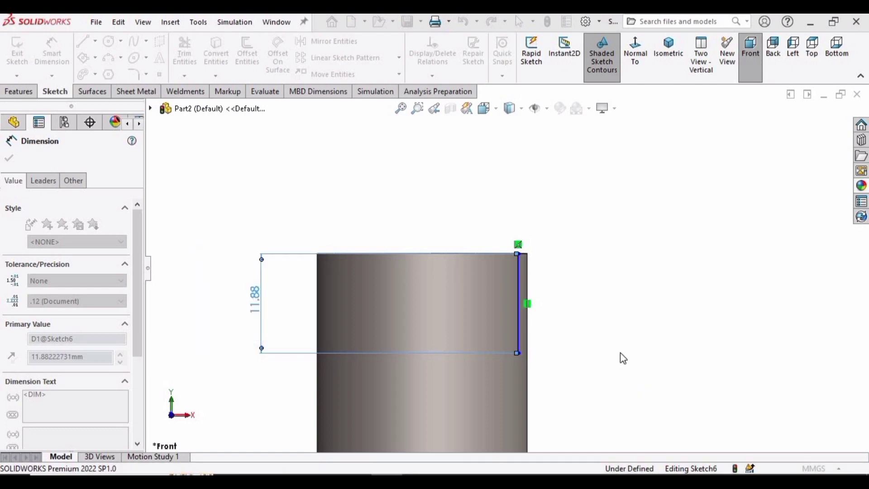
scroll(482, 359, up, 2)
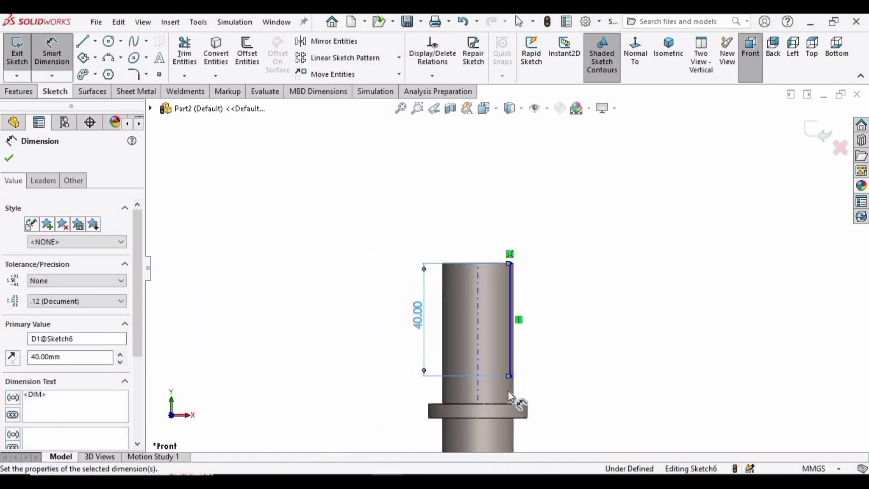
scroll(505, 187, down, 5)
scroll(506, 187, down, 4)
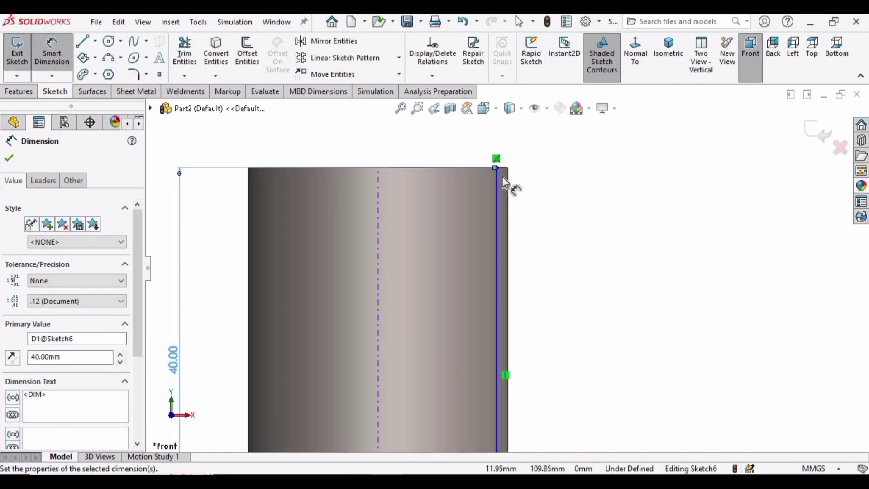
key(Escape)
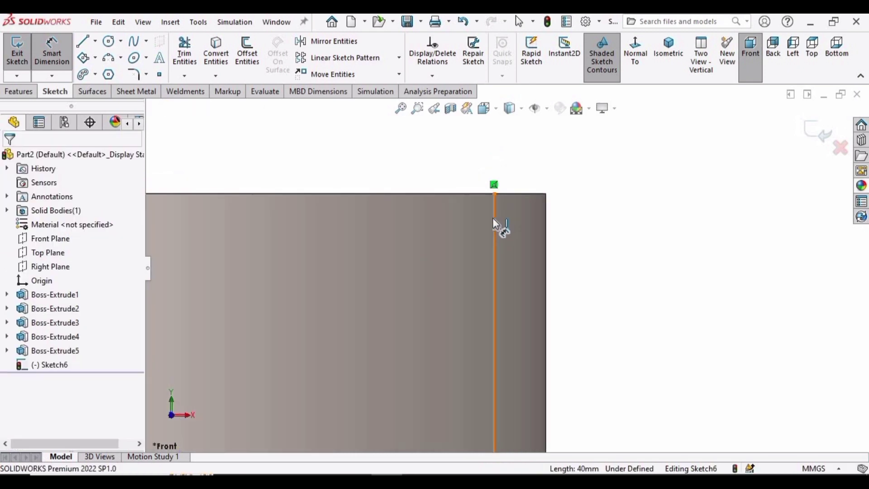
Dimension the line 1 mm in from the cylinder's right edge, then exit Sketch6
click(494, 221)
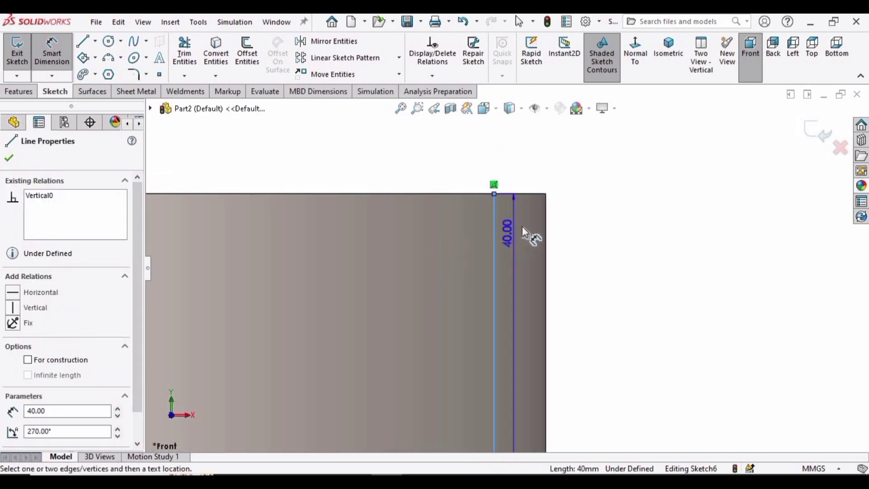
click(547, 194)
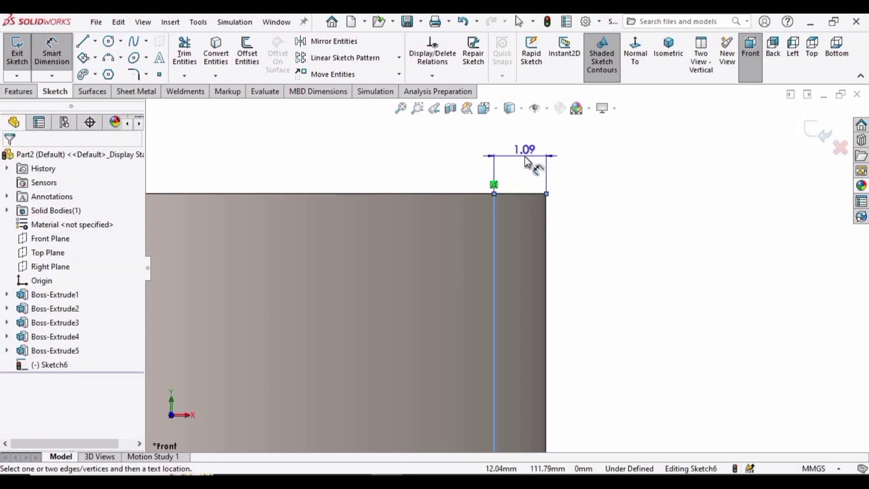
click(526, 158)
text(1)
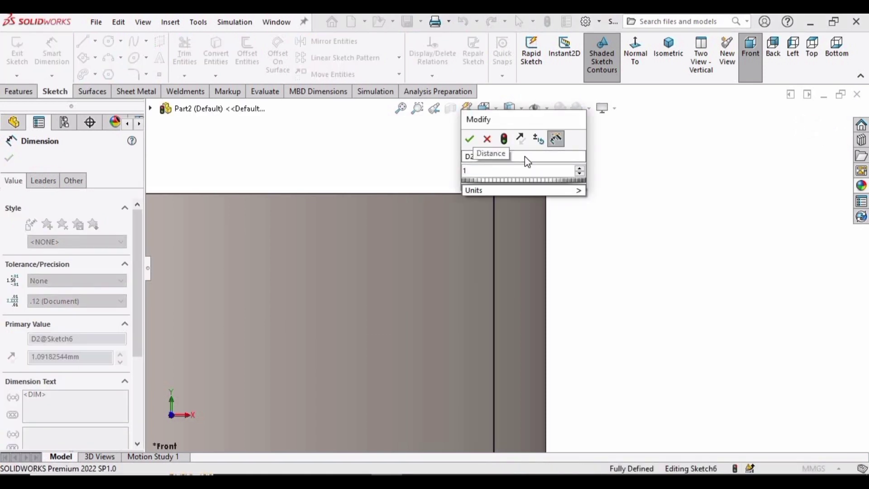
key(Return)
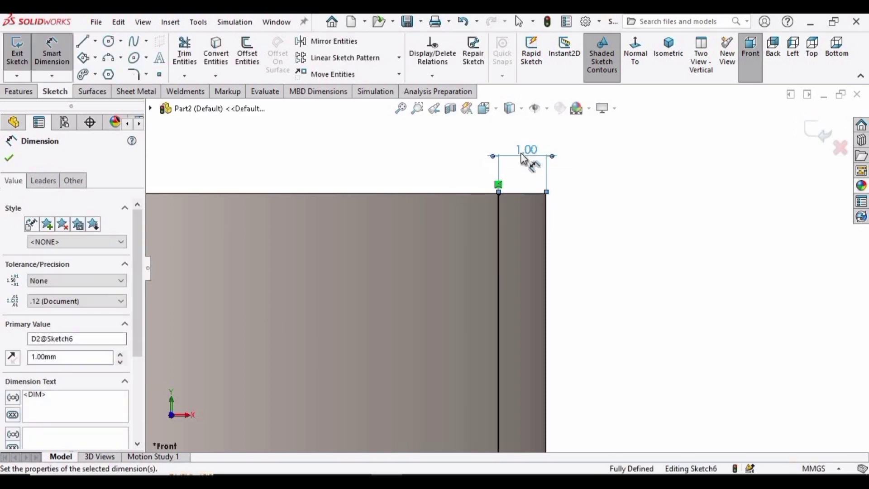
scroll(541, 219, up, 4)
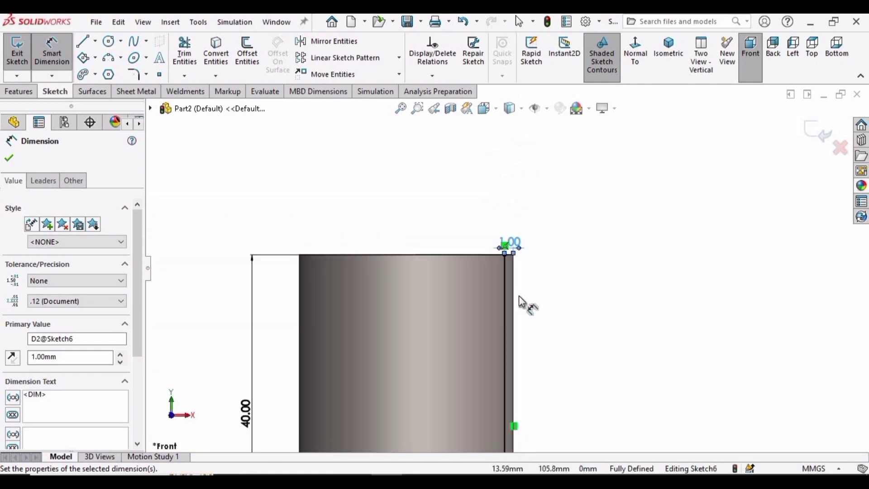
click(9, 161)
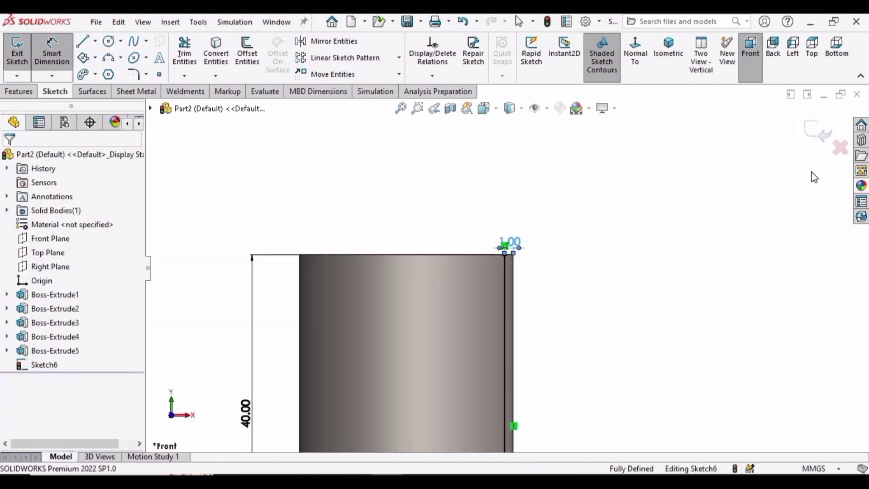
click(807, 134)
Orbit to the shaft's top end face and start a new sketch on it
scroll(504, 266, up, 3)
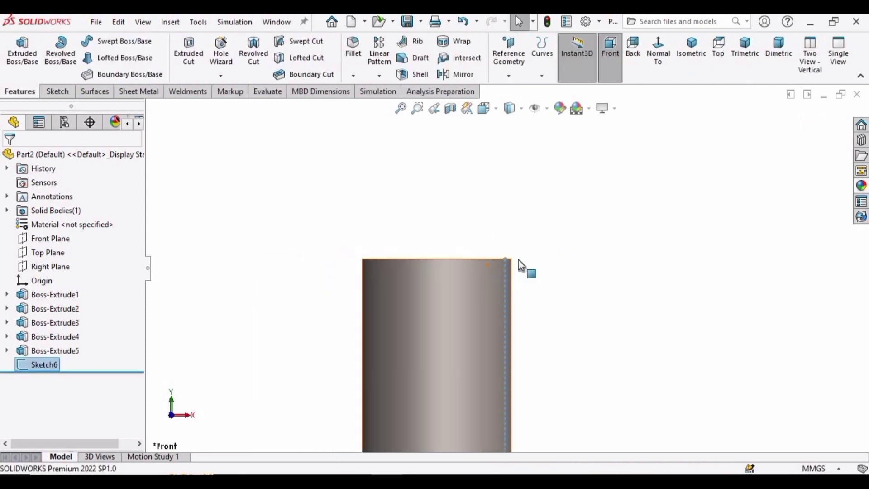
middle_drag(514, 275, 518, 280)
middle_drag(518, 280, 518, 299)
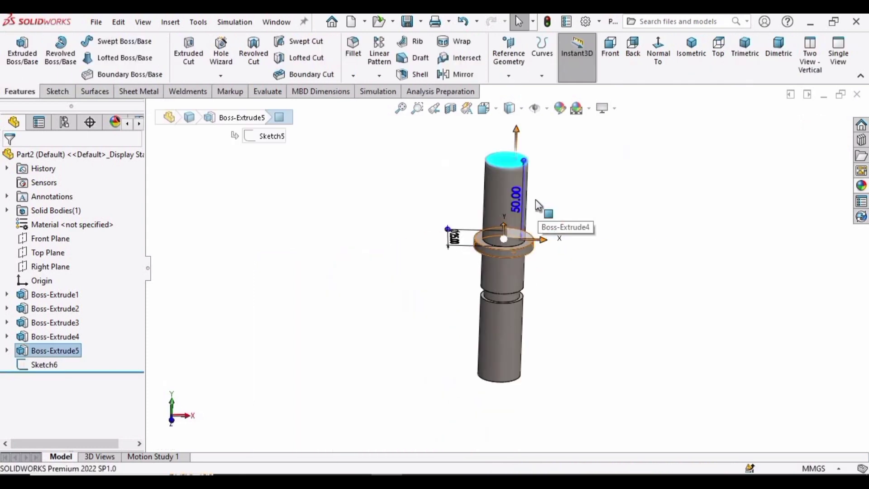
scroll(509, 168, down, 7)
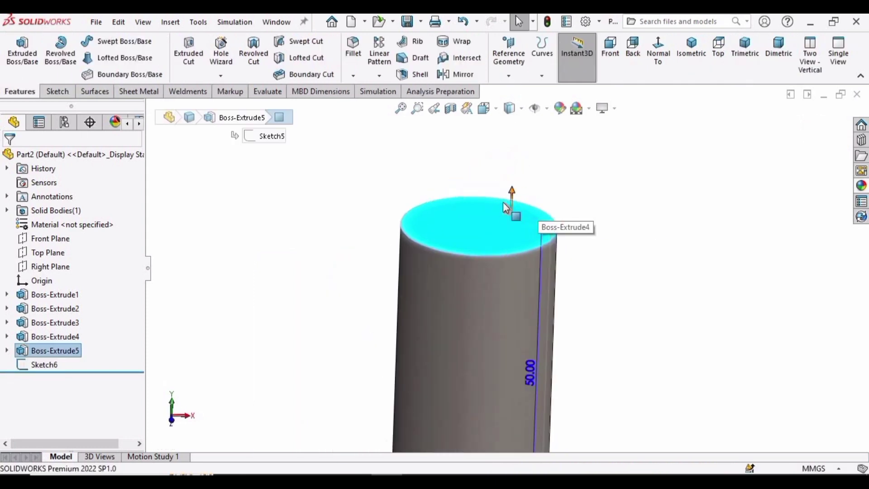
middle_drag(504, 202, 513, 266)
scroll(491, 272, down, 2)
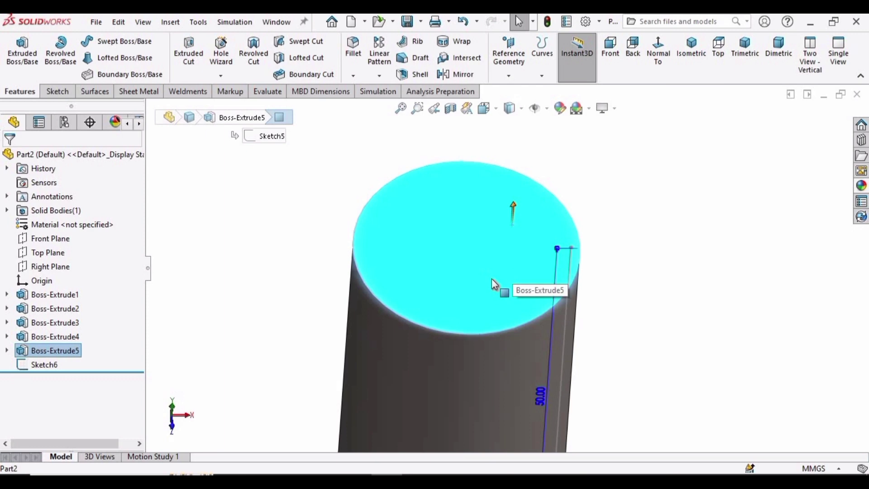
right_click(493, 280)
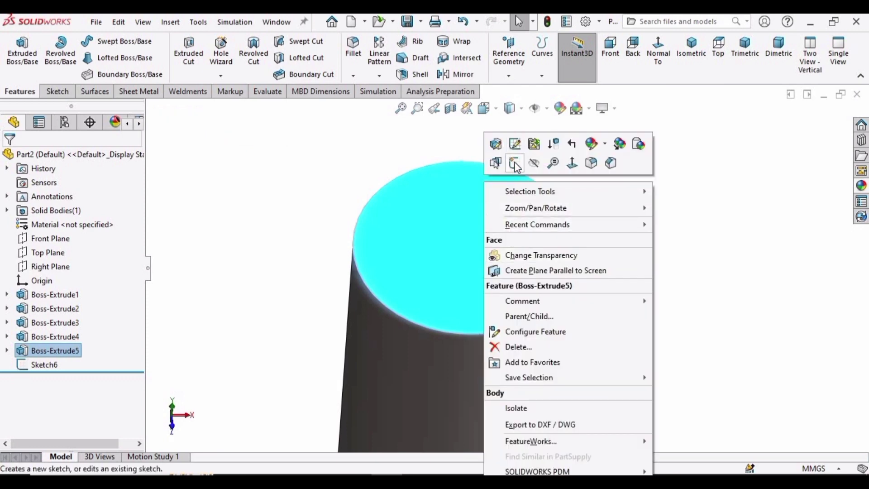
click(515, 164)
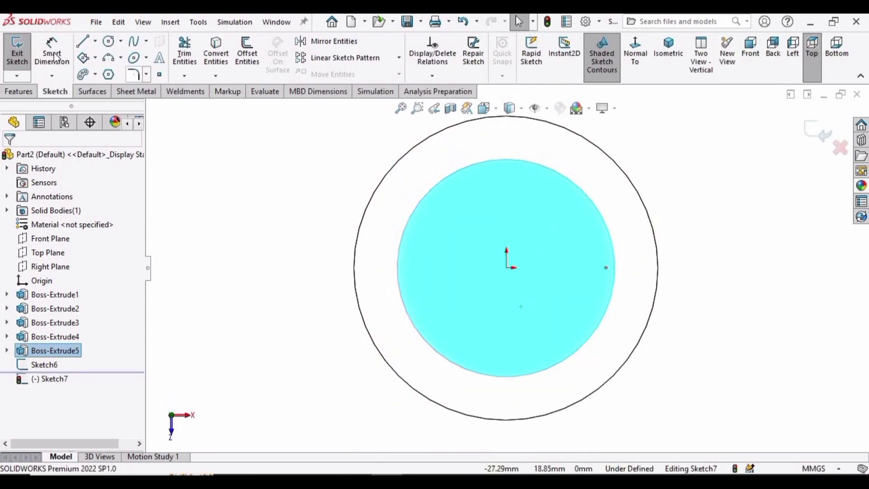
Draw a circle straddling the end face's rim and dimension its diameter to 5 mm
click(113, 46)
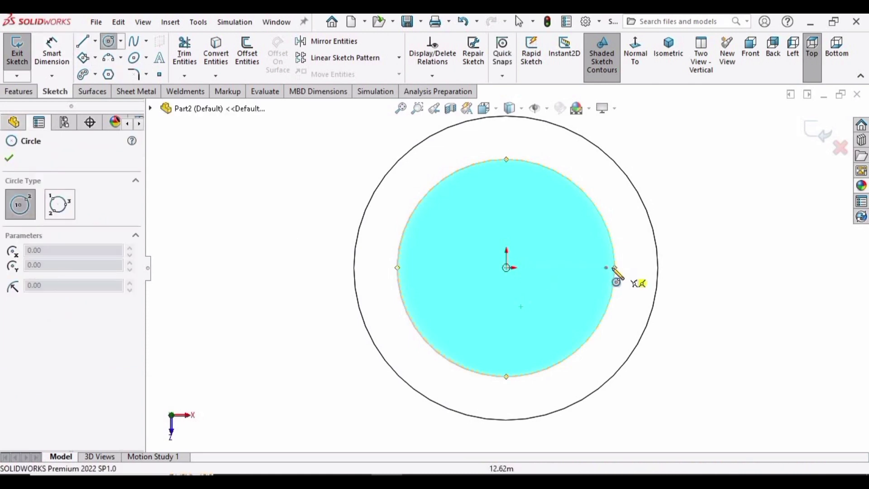
scroll(609, 268, down, 5)
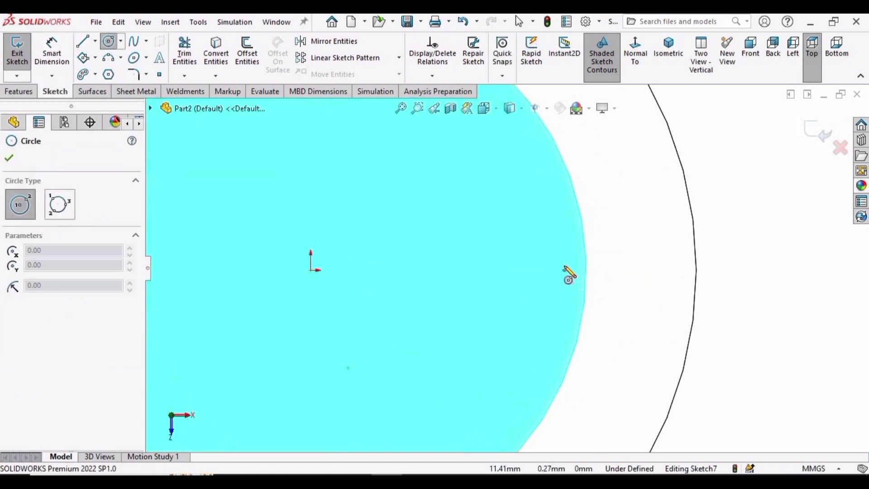
drag(564, 271, 556, 225)
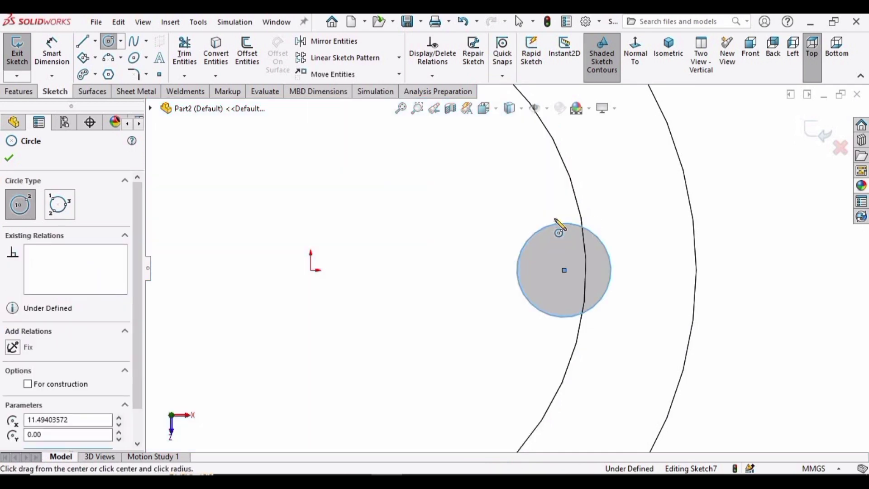
key(Escape)
click(45, 53)
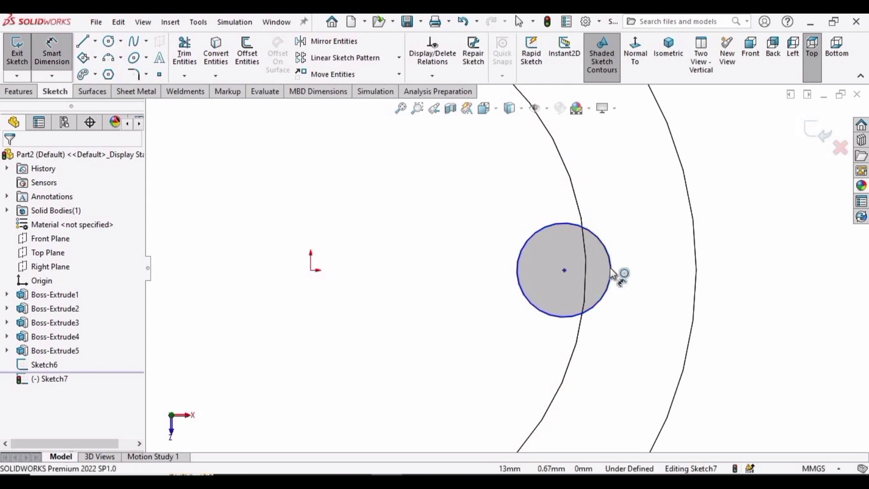
click(517, 274)
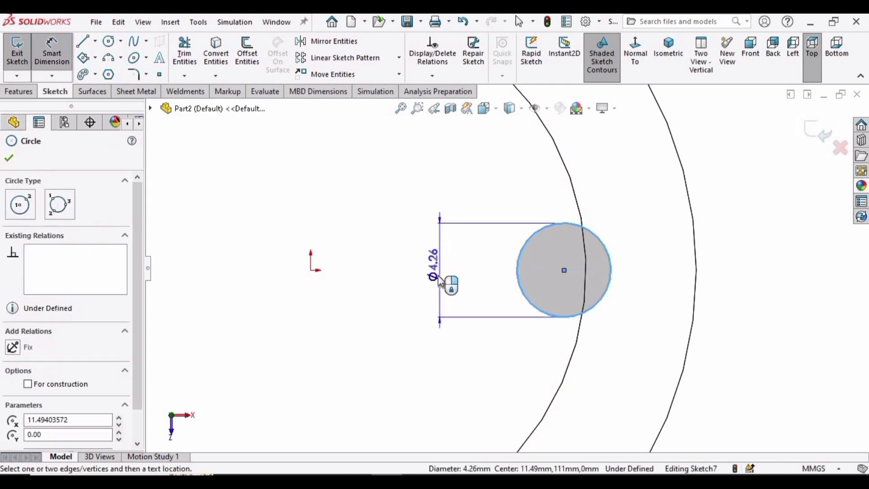
click(436, 278)
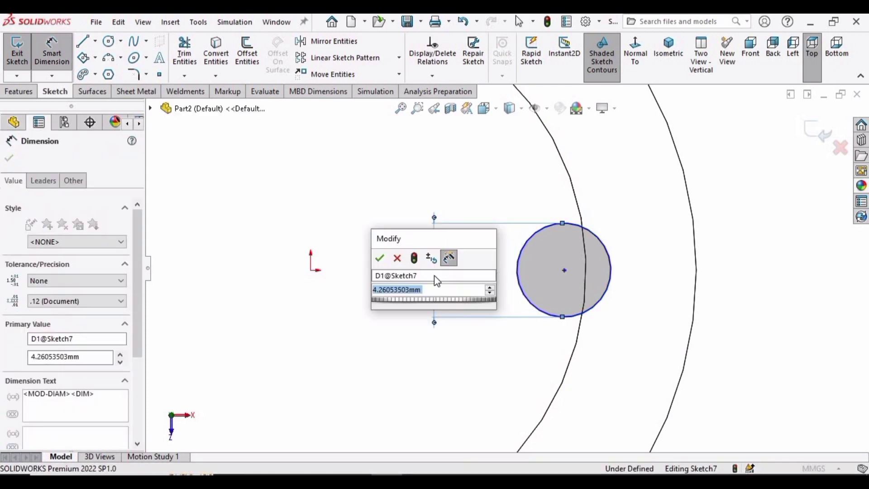
key(Return)
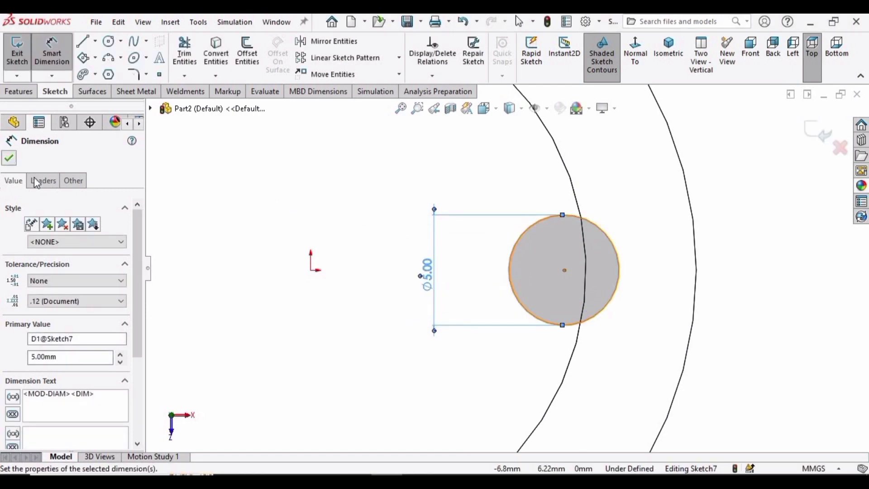
click(9, 158)
scroll(552, 302, up, 4)
mouse_move(545, 297)
middle_down()
mouse_move(492, 259)
mouse_move(508, 267)
mouse_move(520, 295)
middle_up()
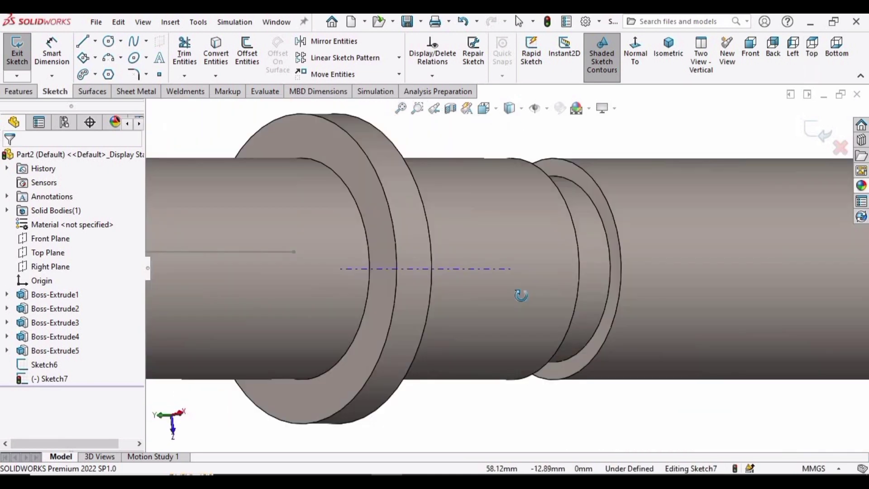
Reopen Sketch6 for editing
scroll(295, 249, up, 3)
scroll(399, 254, down, 2)
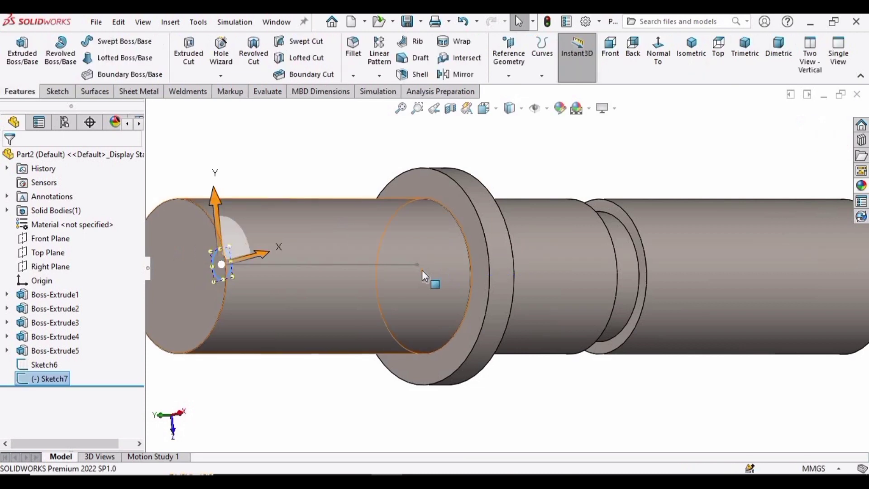
scroll(405, 267, down, 2)
click(403, 264)
scroll(300, 281, up, 5)
middle_drag(389, 313, 408, 227)
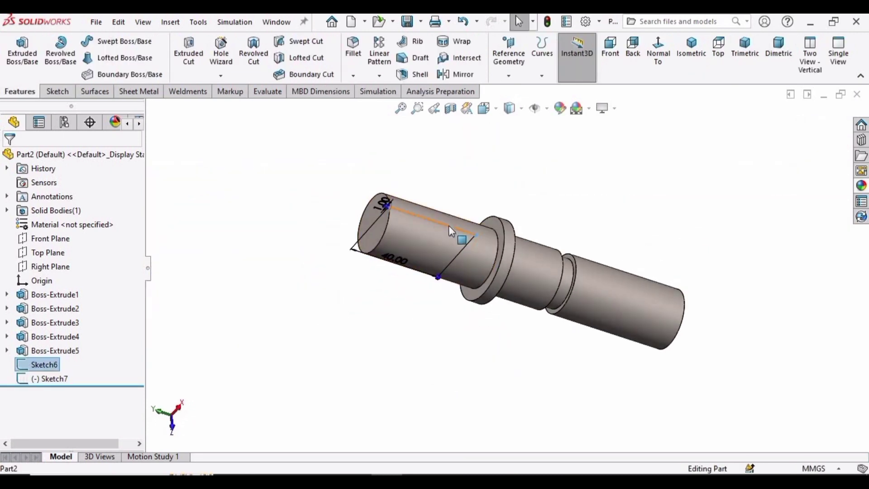
scroll(479, 244, down, 4)
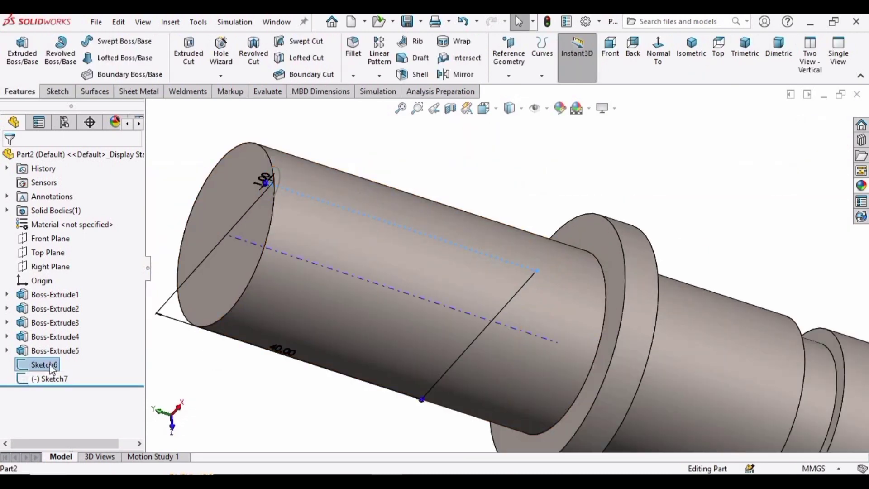
right_click(49, 363)
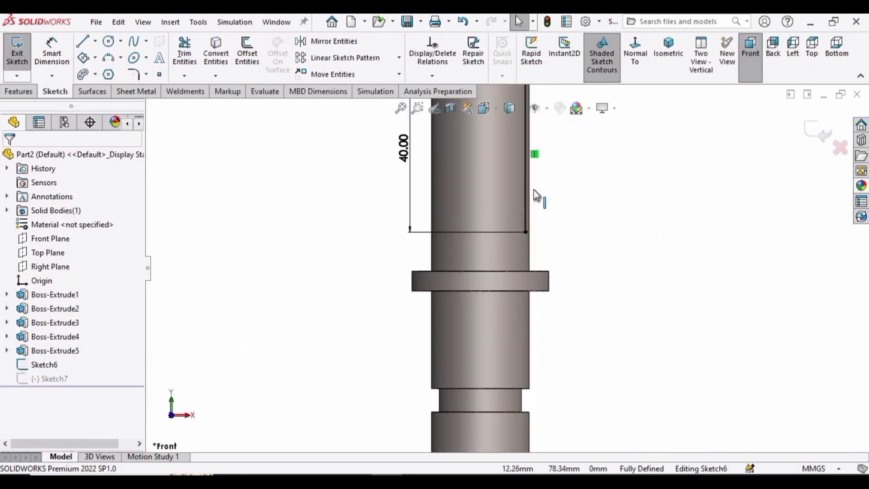
Draw a 3-point arc curving outward from the 40 mm line's lower end
click(121, 58)
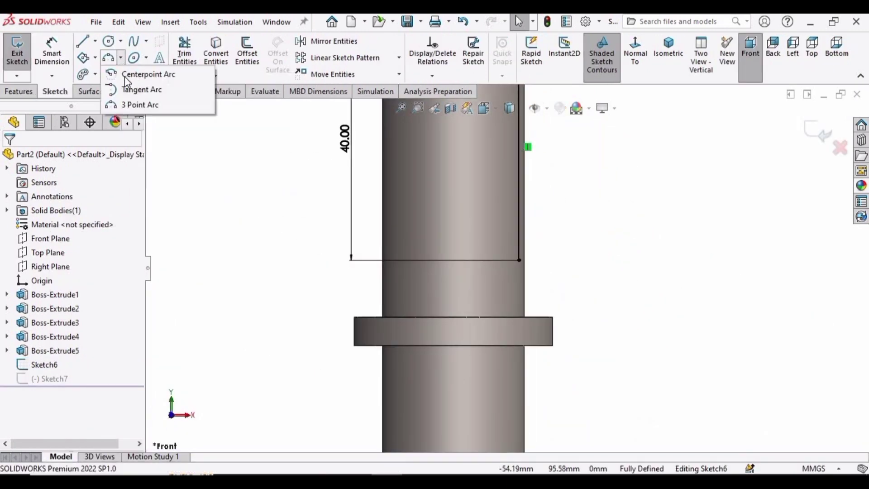
click(128, 105)
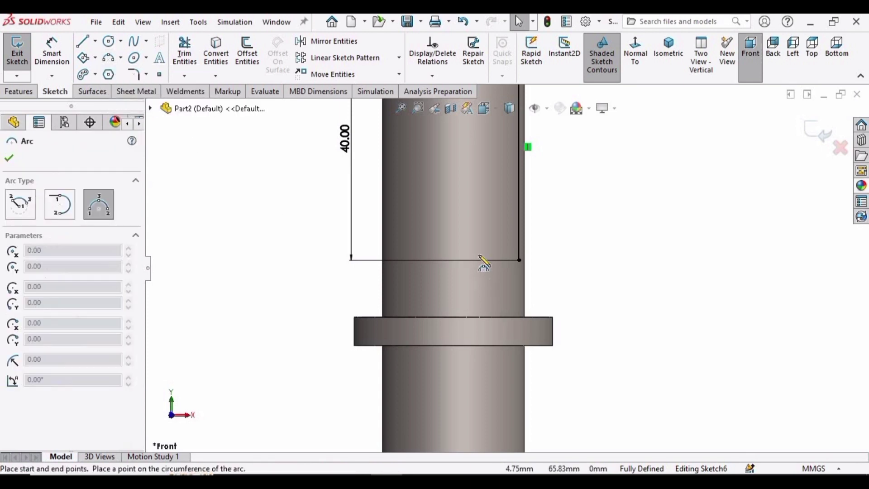
scroll(480, 257, down, 3)
scroll(610, 286, down, 2)
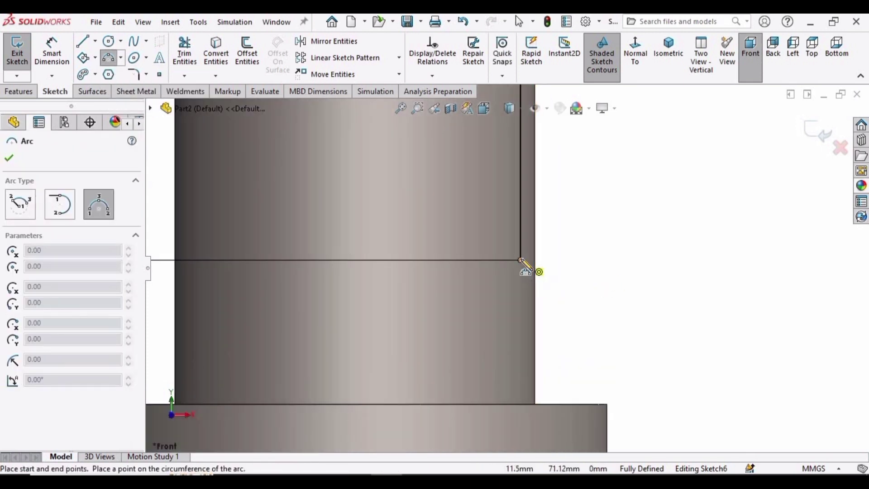
click(521, 260)
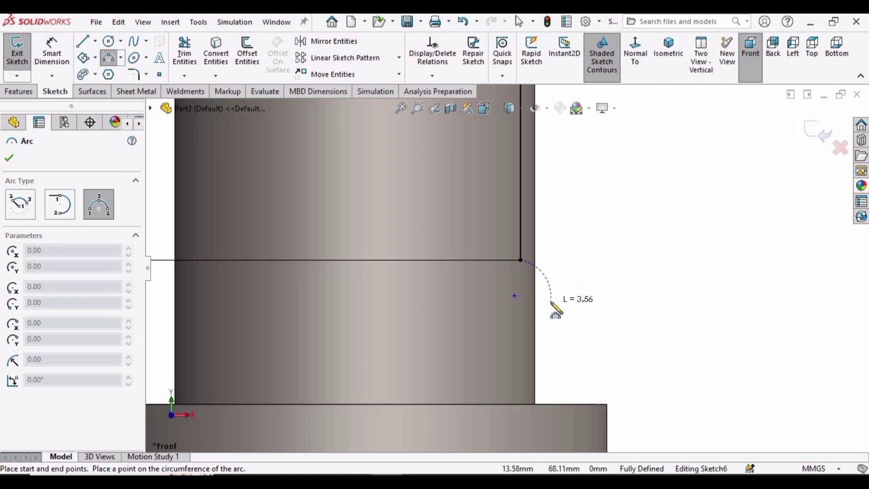
click(550, 302)
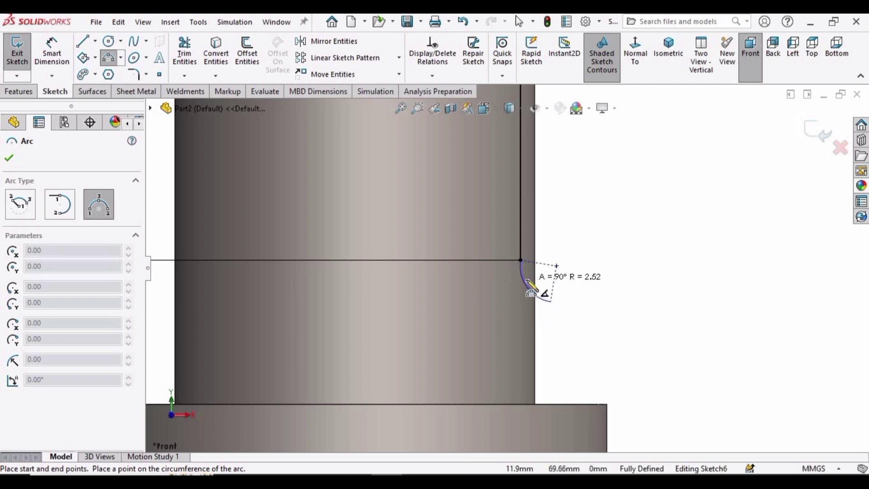
click(528, 277)
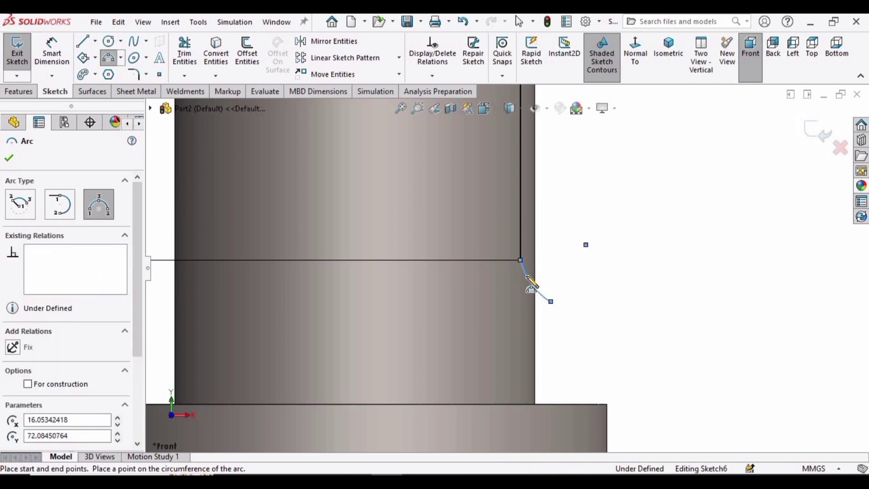
key(Escape)
drag(586, 245, 571, 246)
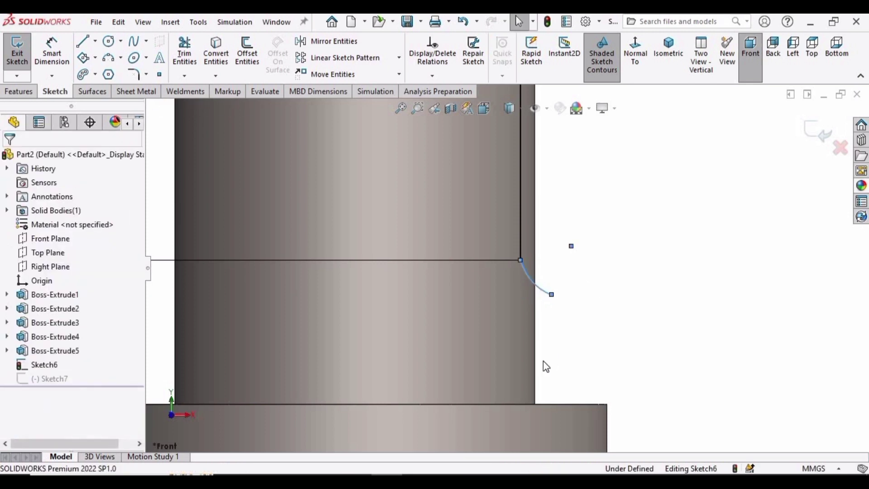
Dimension the arc's radius to 5 mm
click(65, 63)
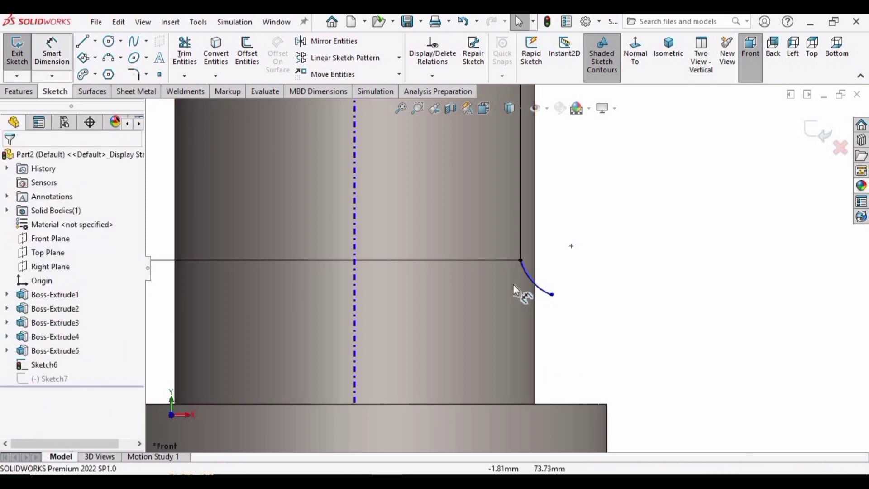
scroll(514, 284, down, 3)
click(558, 288)
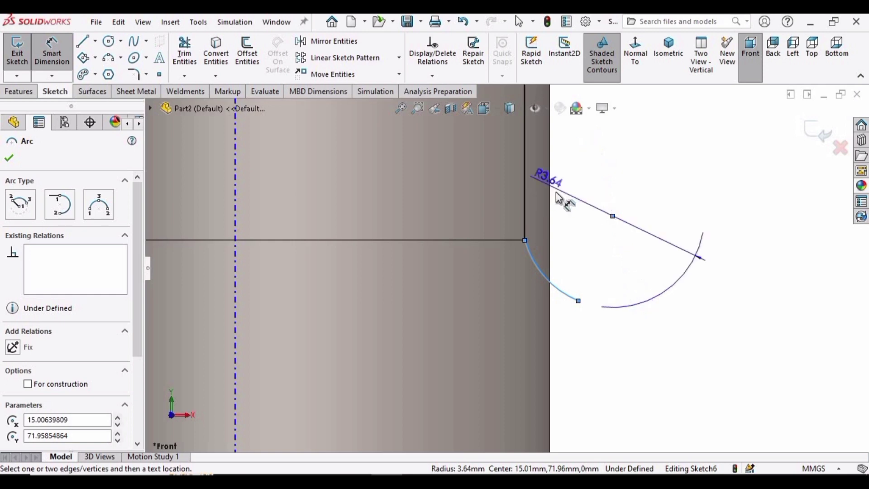
click(611, 186)
click(657, 252)
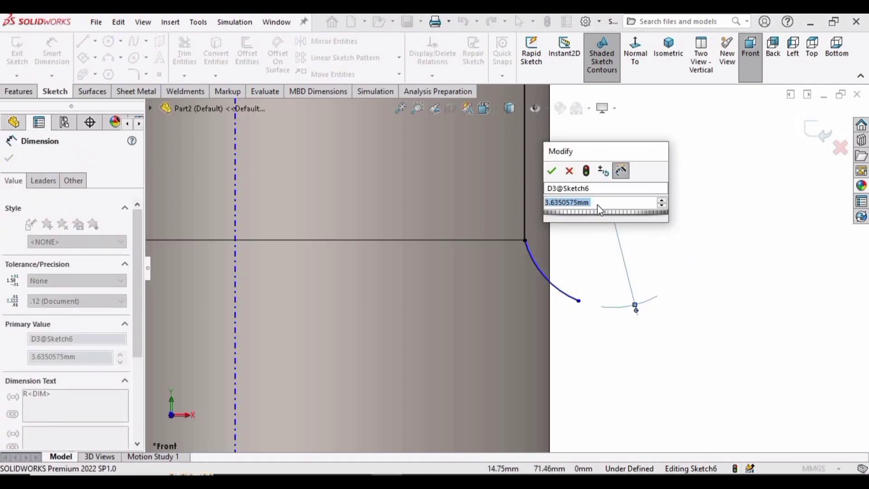
text(5)
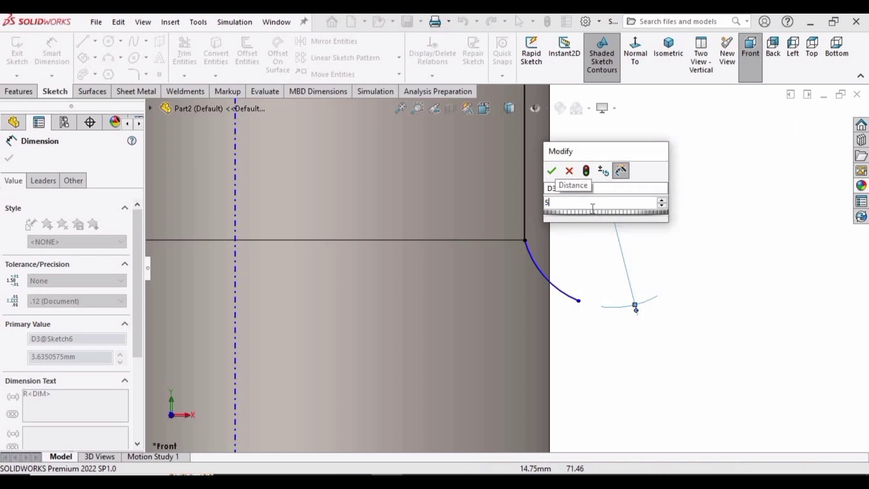
key(Return)
scroll(534, 258, up, 5)
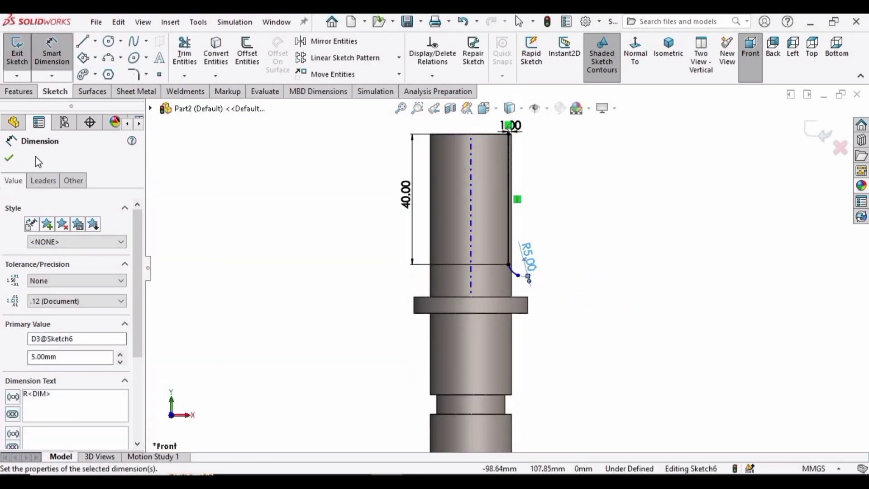
click(9, 158)
key(Escape)
Check the path in a 3D view and exit Sketch6
scroll(493, 161, down, 3)
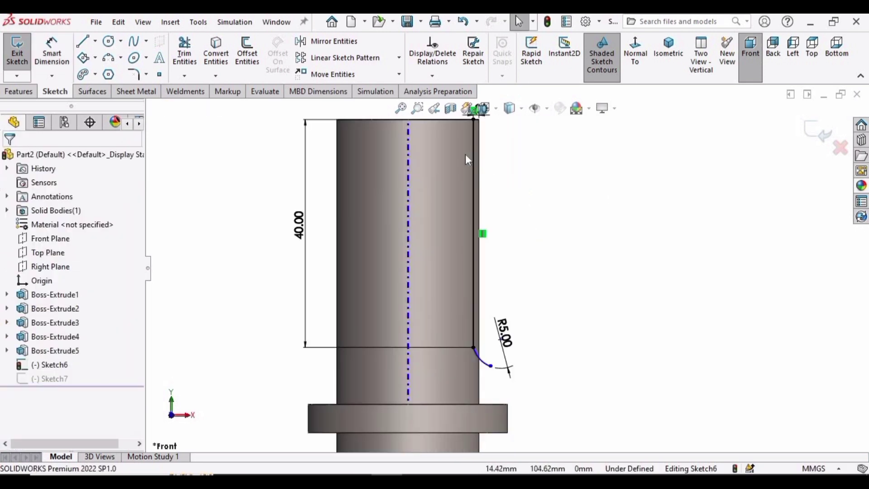
middle_drag(466, 158, 424, 132)
scroll(454, 150, up, 4)
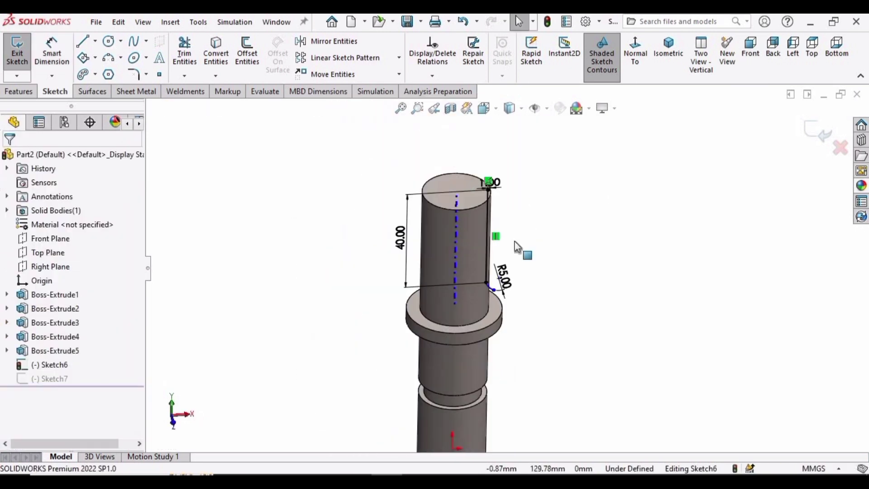
scroll(515, 241, down, 4)
click(818, 131)
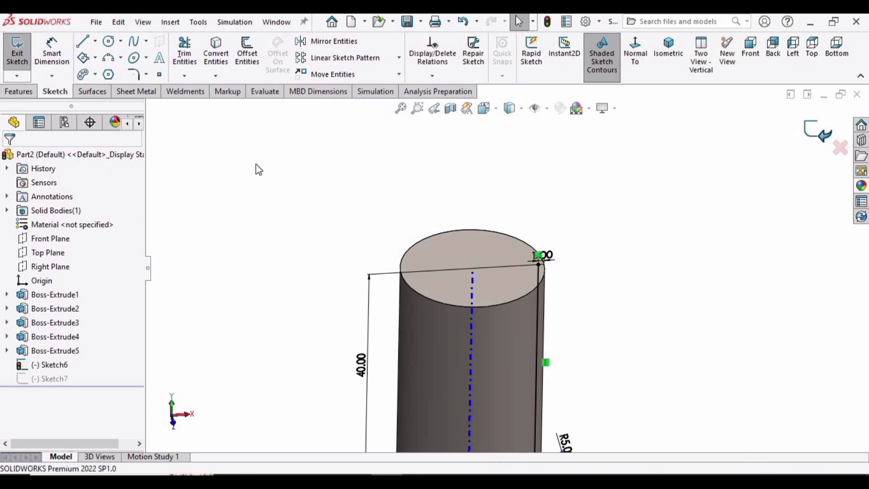
Create a swept cut using the Sketch7 circle as profile and Sketch6 as path
click(23, 94)
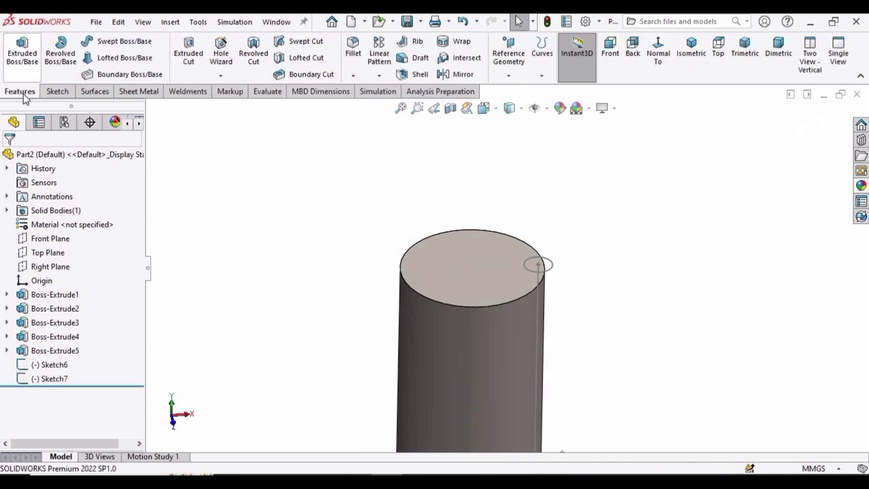
click(308, 41)
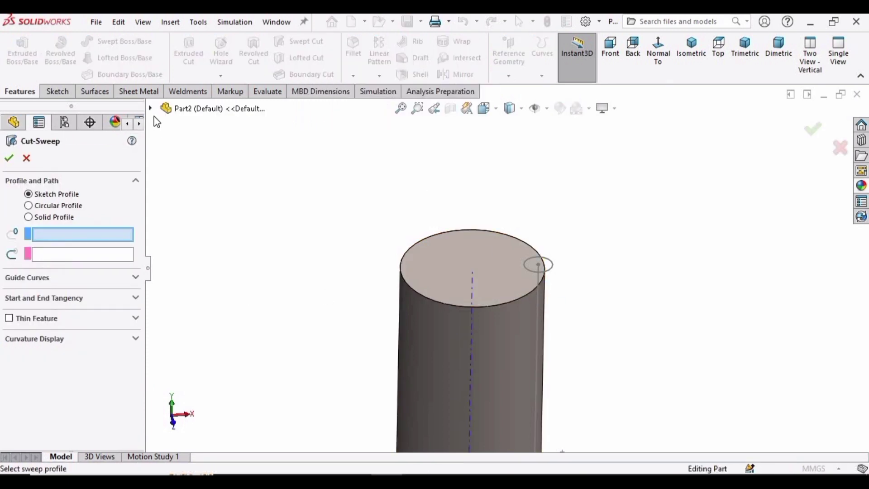
click(151, 108)
scroll(316, 416, down, 1)
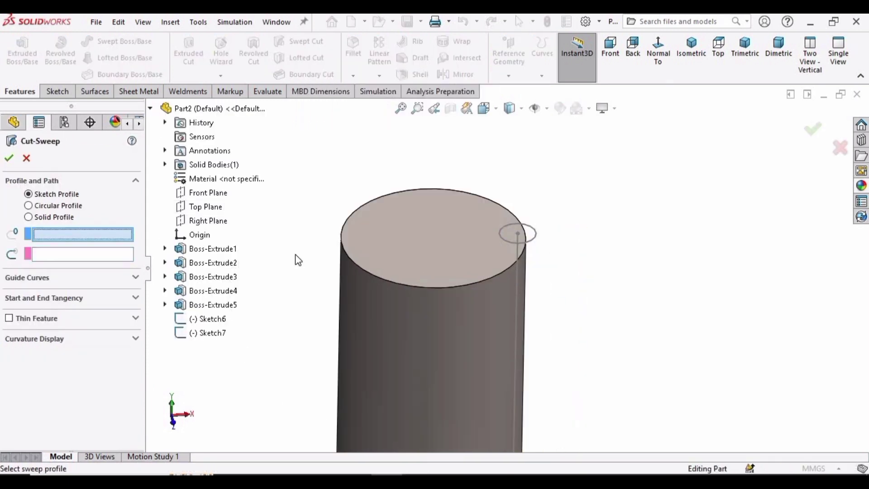
click(536, 235)
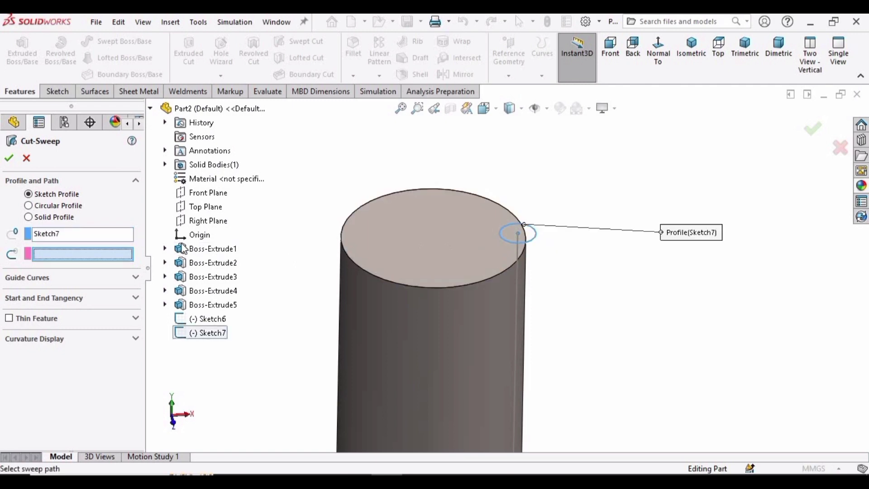
click(518, 252)
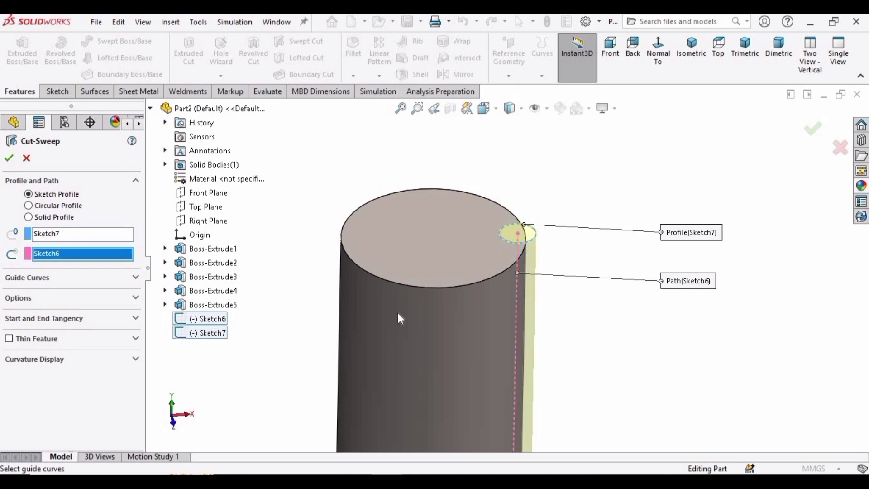
scroll(601, 303, up, 3)
middle_drag(600, 301, 535, 282)
scroll(614, 388, down, 3)
click(9, 158)
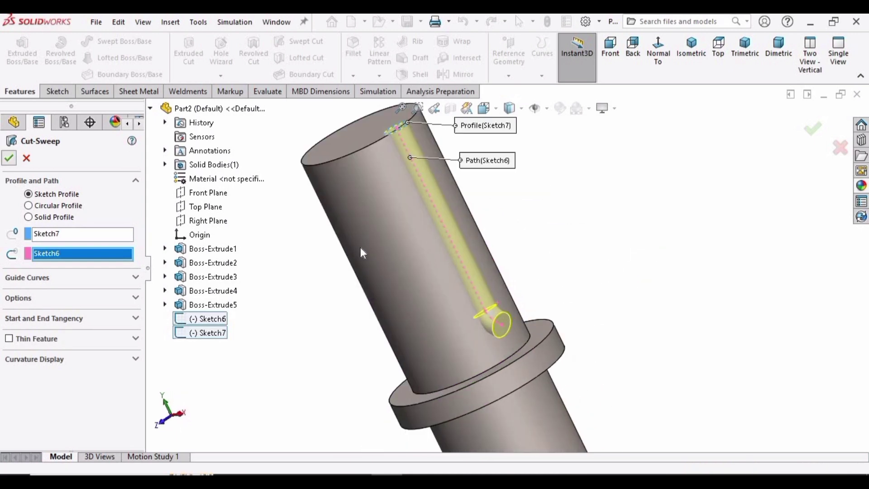
scroll(379, 175, up, 3)
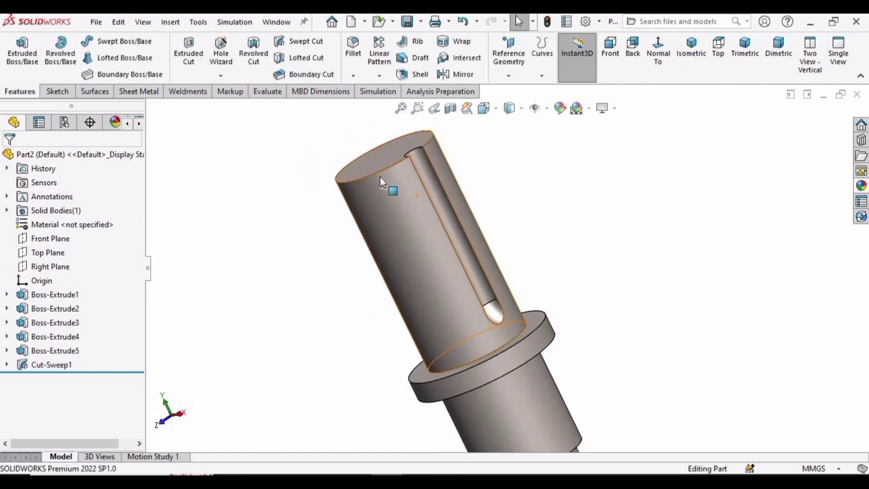
scroll(379, 175, down, 5)
Start a circular pattern about the top circular edge, patterning the groove cut
click(353, 50)
middle_drag(515, 261, 494, 217)
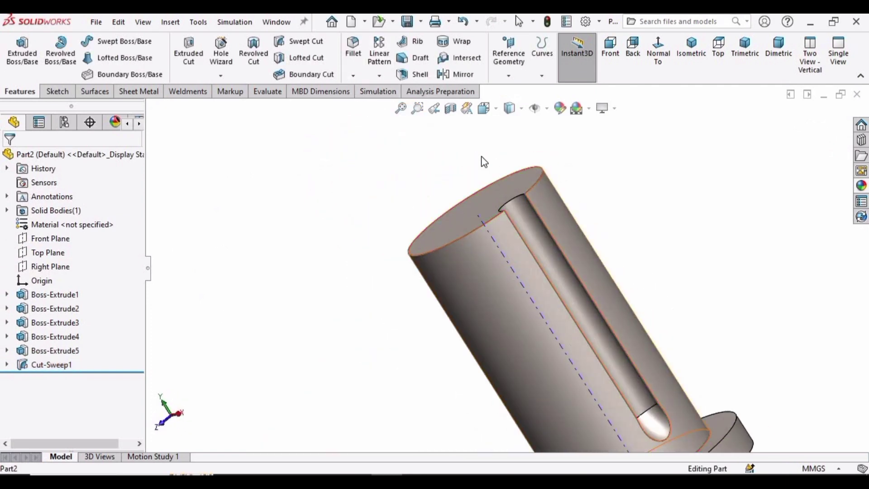
click(380, 75)
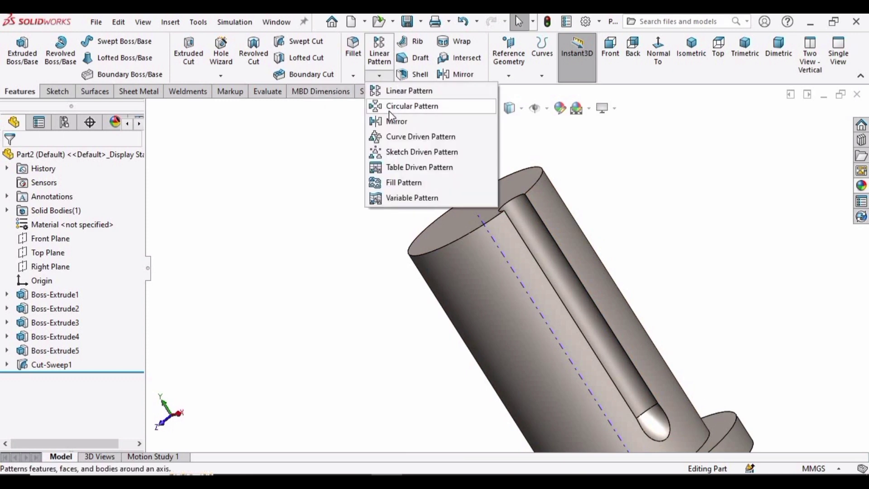
click(411, 106)
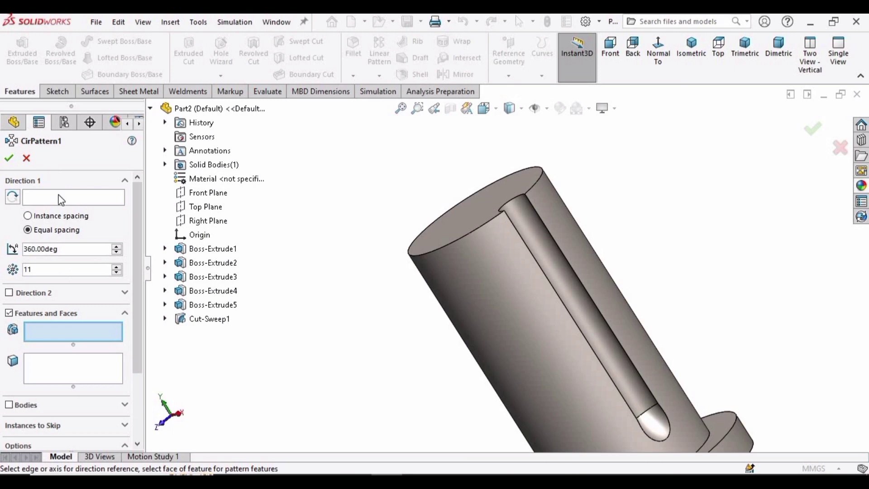
click(61, 199)
middle_drag(523, 251, 558, 297)
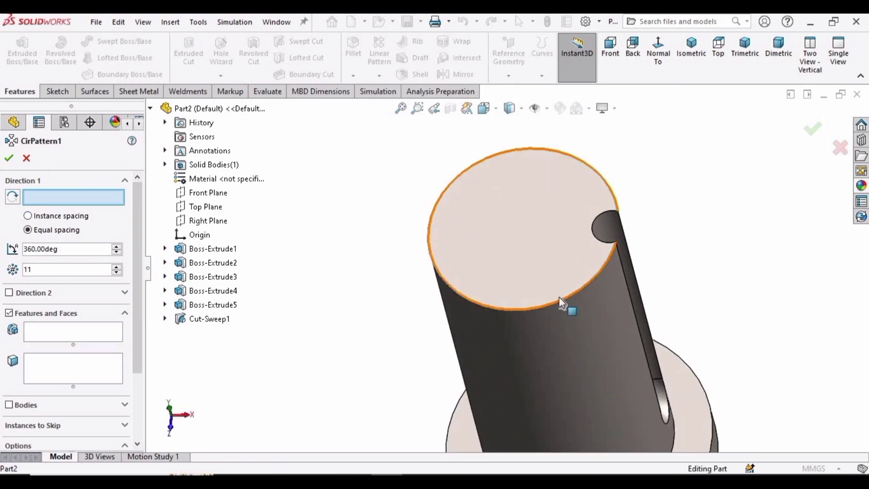
click(581, 288)
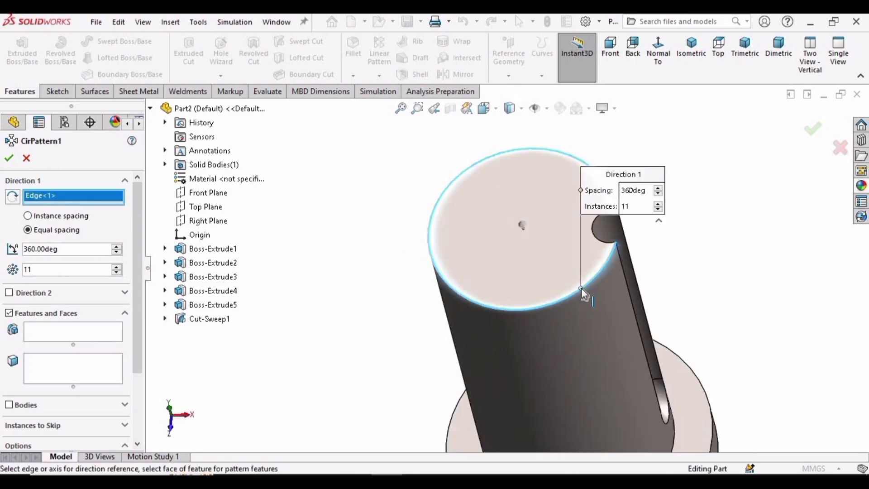
click(80, 333)
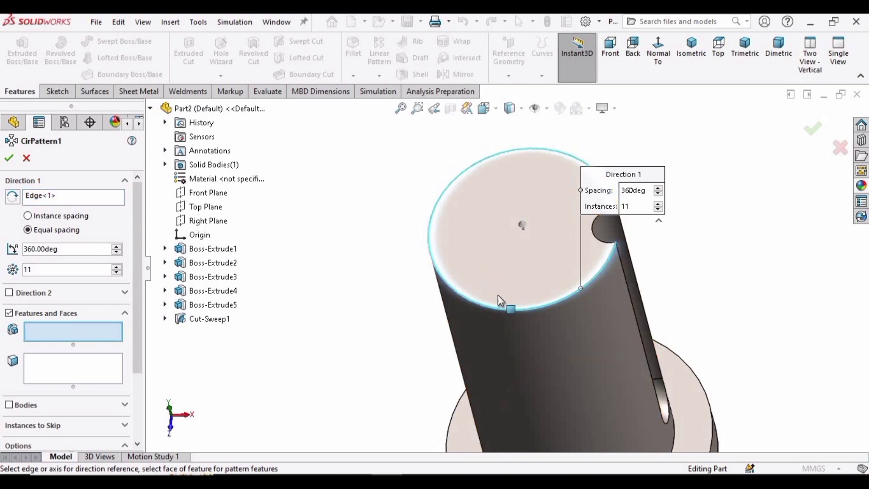
click(605, 228)
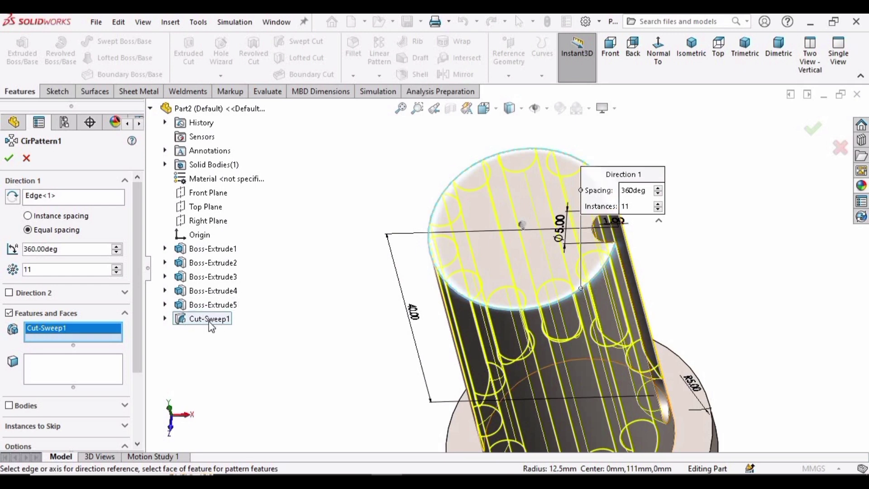
Set the pattern to 11 equally spaced instances over 360° and confirm it
click(118, 266)
click(118, 266)
click(118, 266)
click(118, 266)
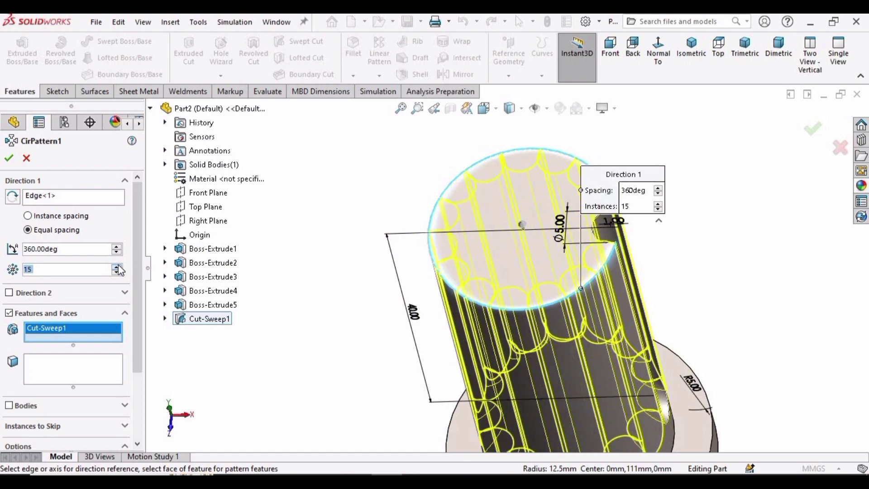
click(118, 266)
click(118, 266)
click(117, 272)
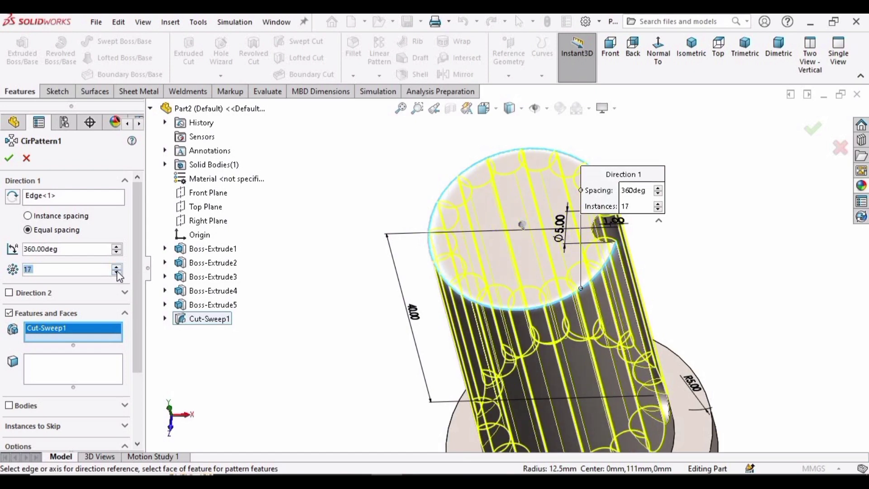
click(117, 272)
click(117, 272)
click(117, 272)
click(118, 272)
click(117, 272)
click(117, 272)
click(117, 272)
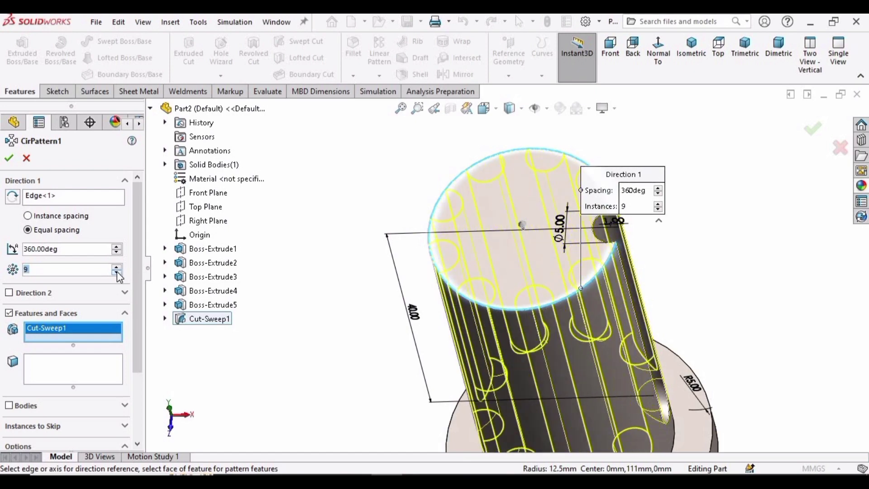
click(117, 268)
click(117, 267)
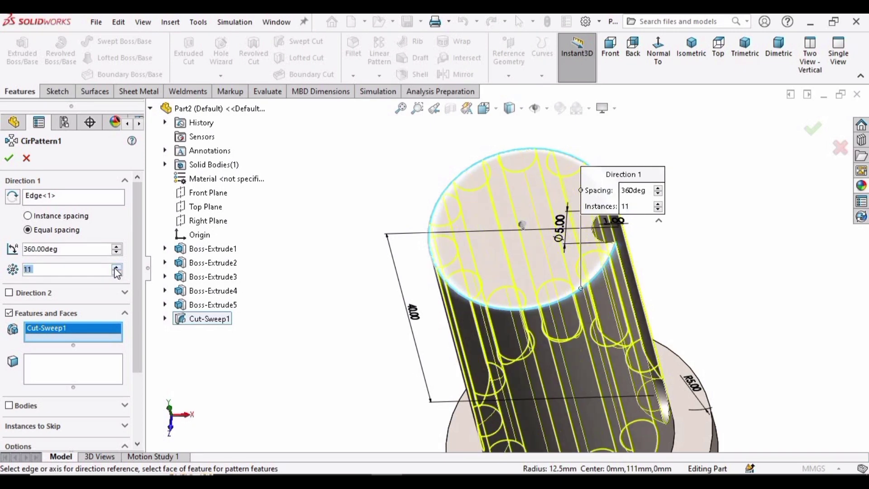
click(10, 158)
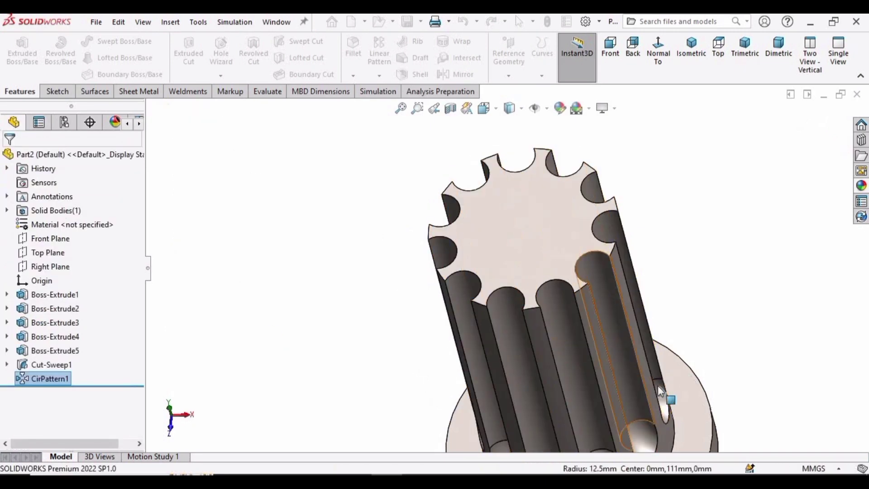
middle_drag(635, 362, 743, 385)
scroll(743, 385, up, 5)
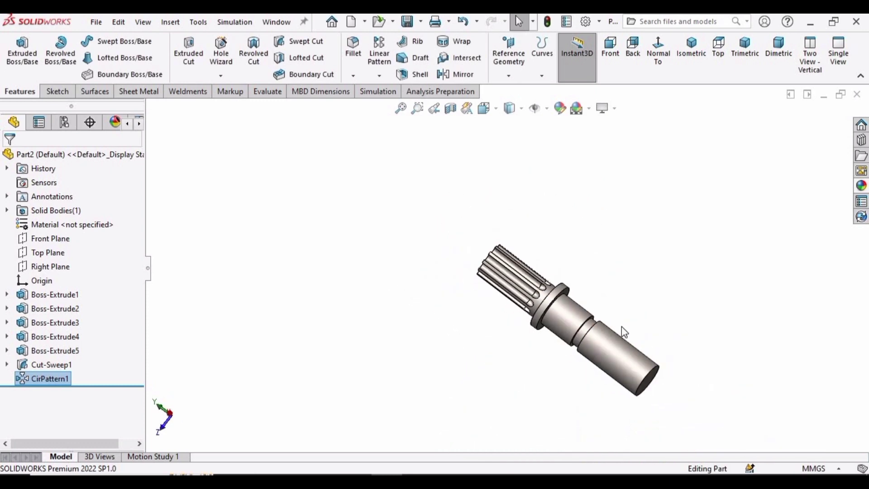
scroll(621, 327, down, 2)
scroll(400, 300, down, 1)
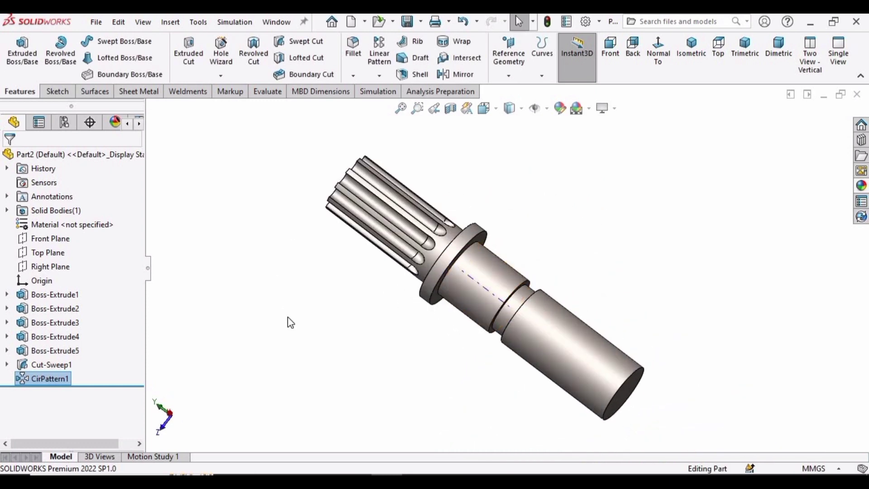
click(329, 267)
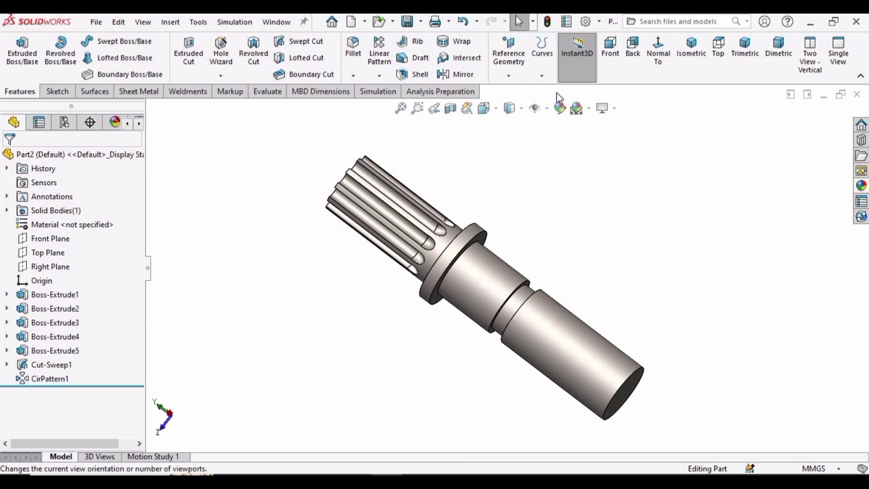
click(457, 74)
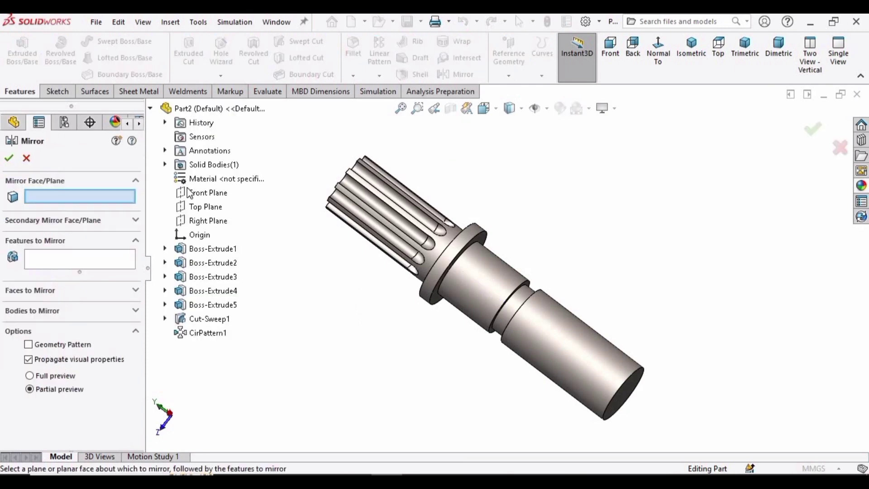
click(211, 197)
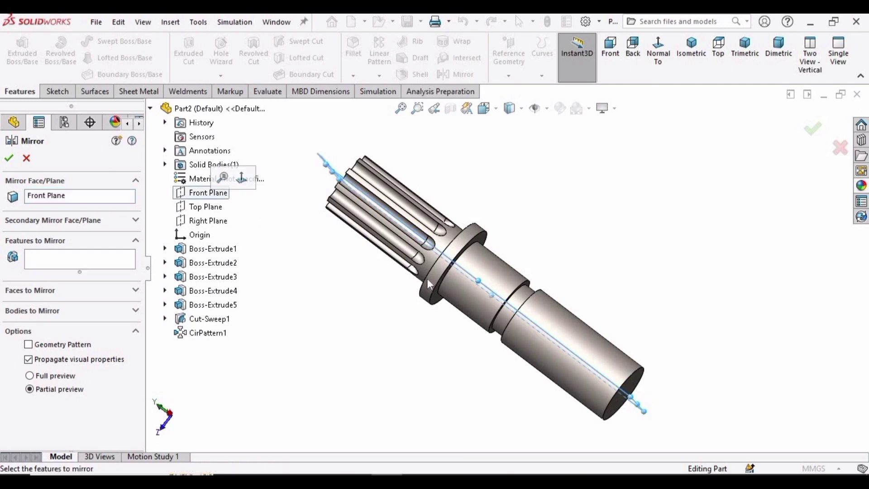
middle_drag(516, 308, 546, 245)
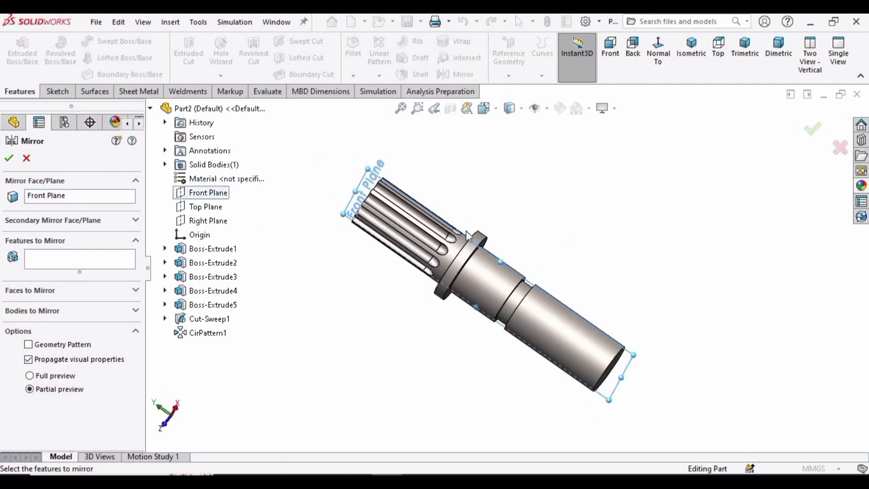
scroll(551, 231, down, 3)
click(65, 197)
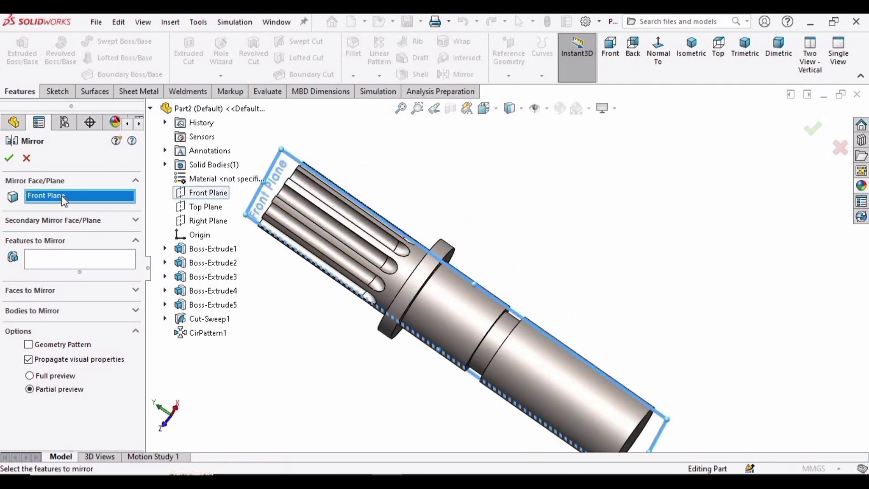
key(Delete)
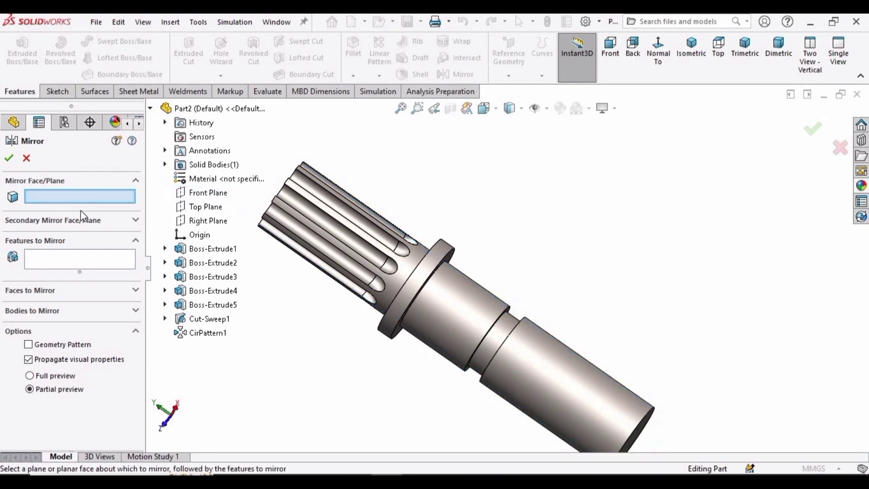
click(211, 210)
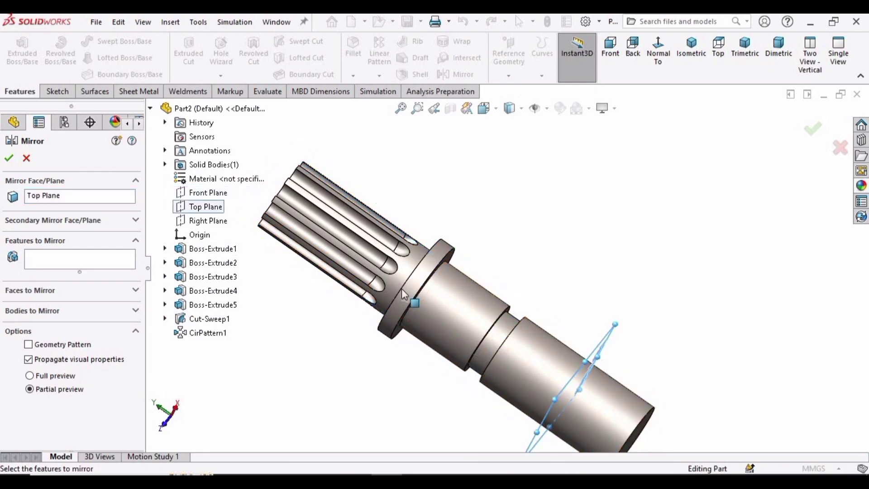
scroll(404, 289, up, 3)
scroll(449, 281, down, 1)
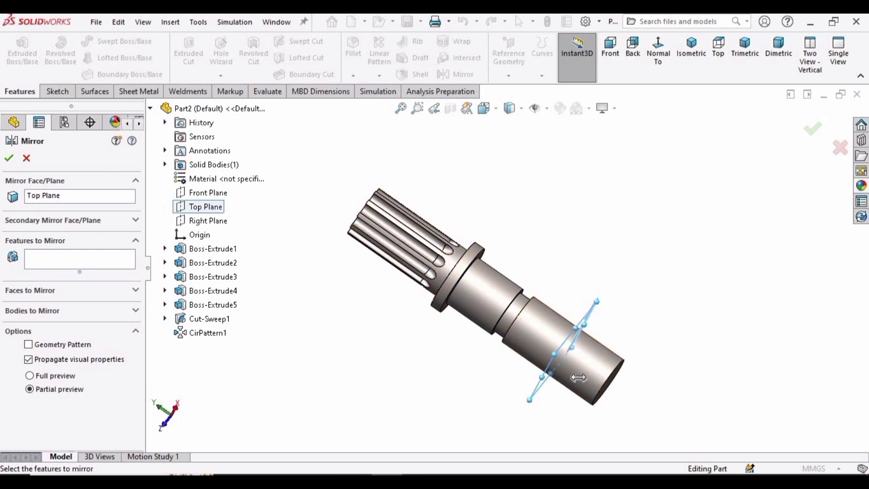
click(58, 262)
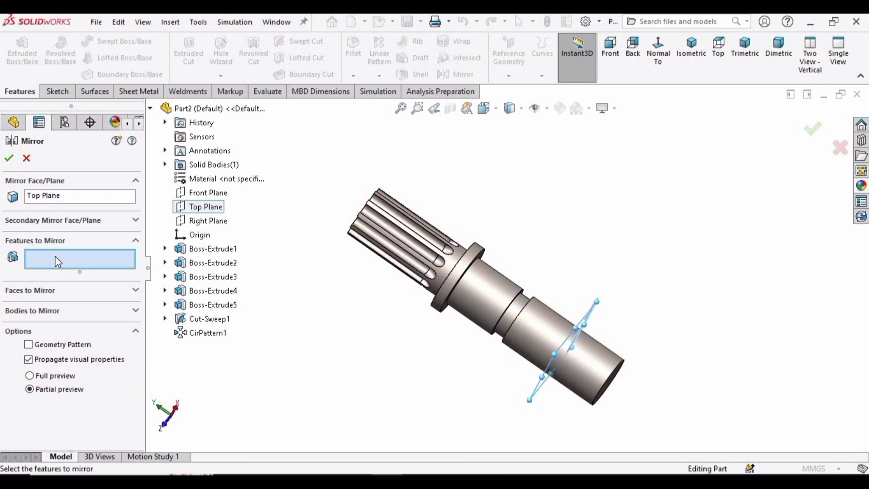
click(209, 333)
scroll(709, 421, up, 2)
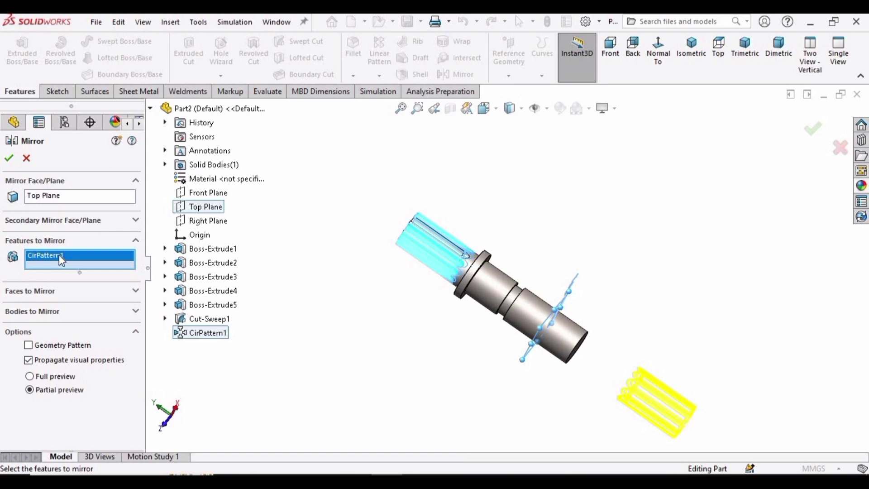
key(Delete)
click(59, 197)
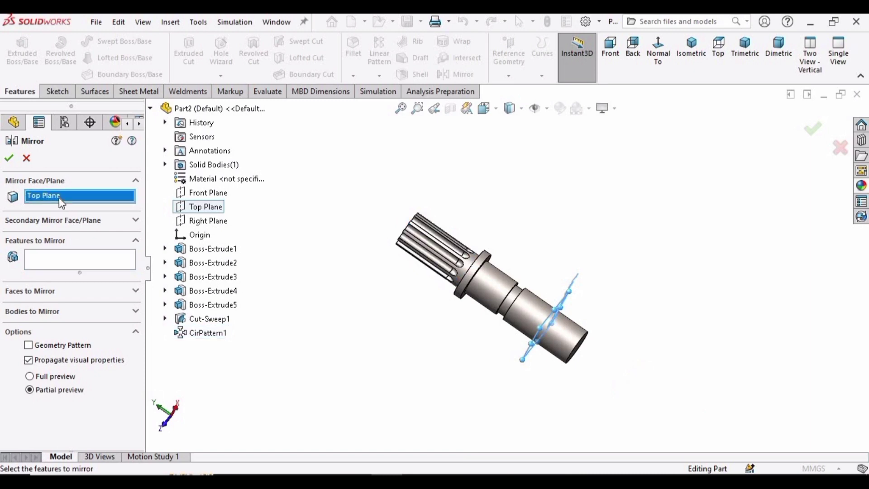
key(Delete)
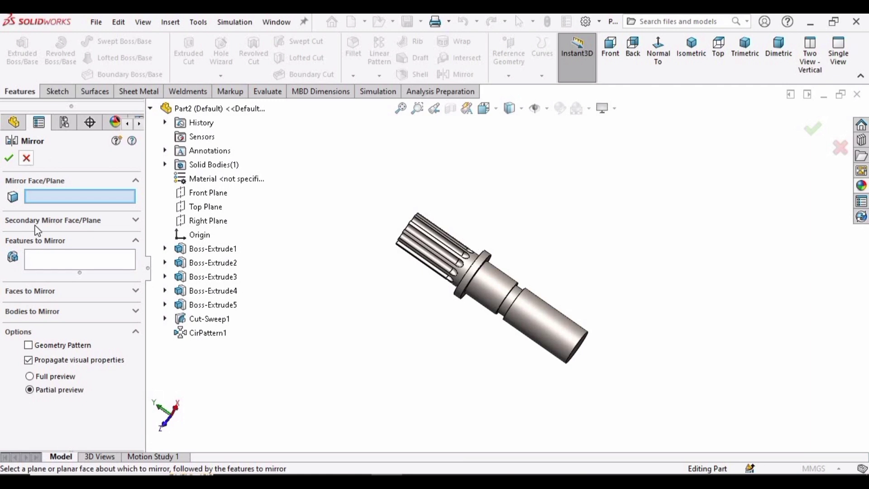
key(Escape)
Start a new reference plane with the splined end face as first reference
click(509, 75)
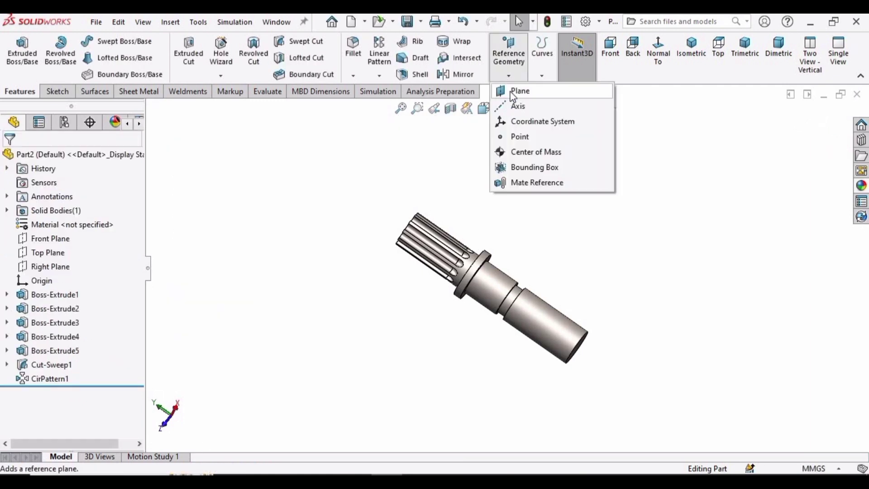
click(513, 95)
middle_drag(445, 235, 462, 263)
scroll(462, 262, down, 4)
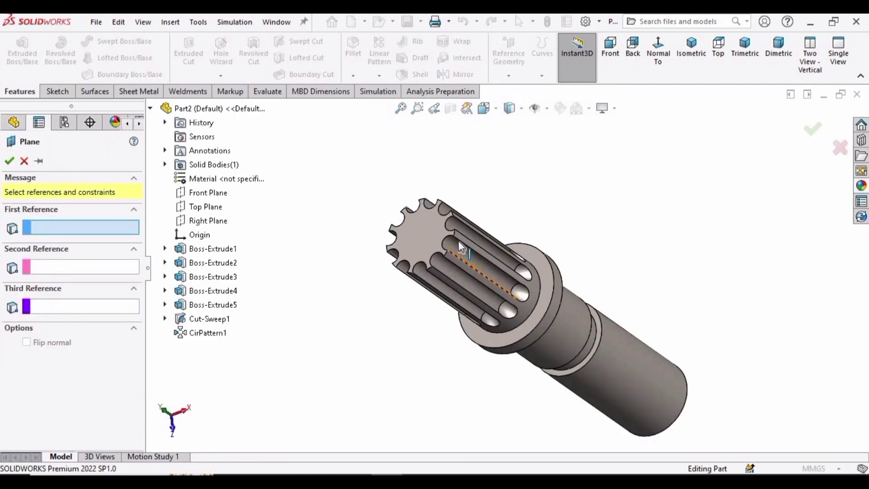
click(428, 241)
Add the opposite end face as second reference and create mid Plane1
scroll(574, 329, up, 3)
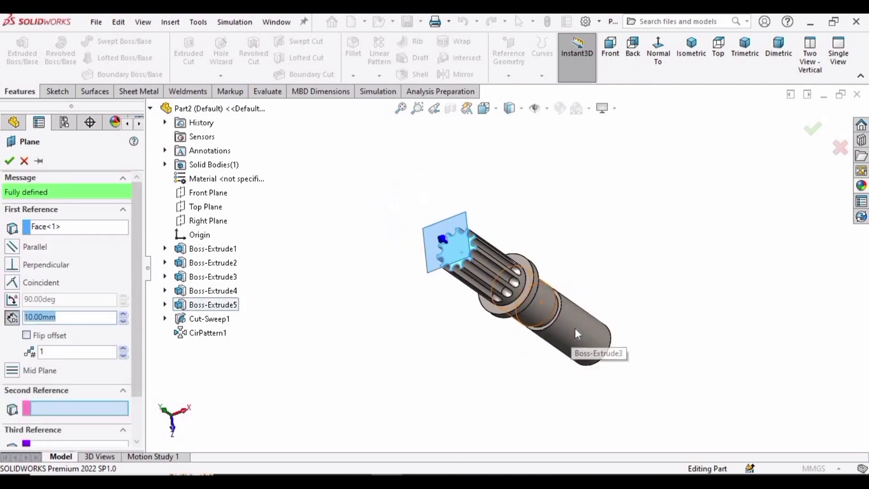
middle_drag(575, 328, 511, 289)
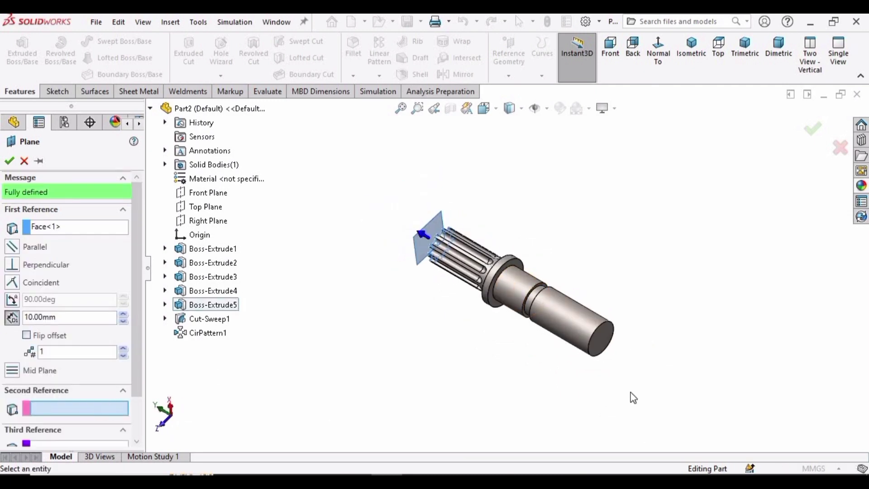
middle_drag(631, 397, 550, 294)
scroll(550, 295, down, 3)
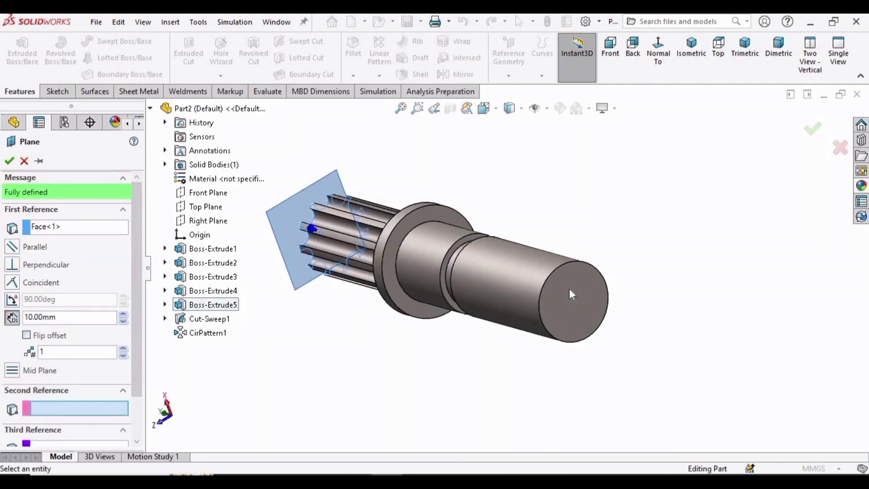
click(569, 290)
scroll(412, 270, up, 3)
middle_drag(430, 284, 470, 268)
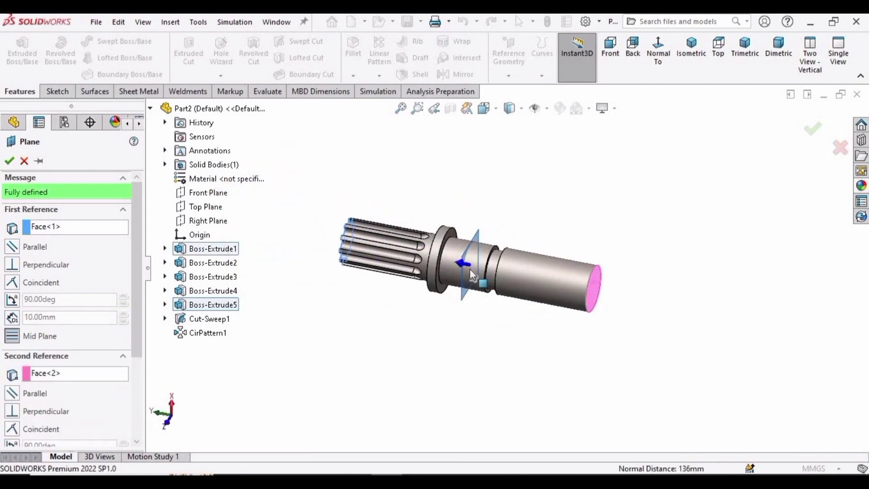
click(9, 161)
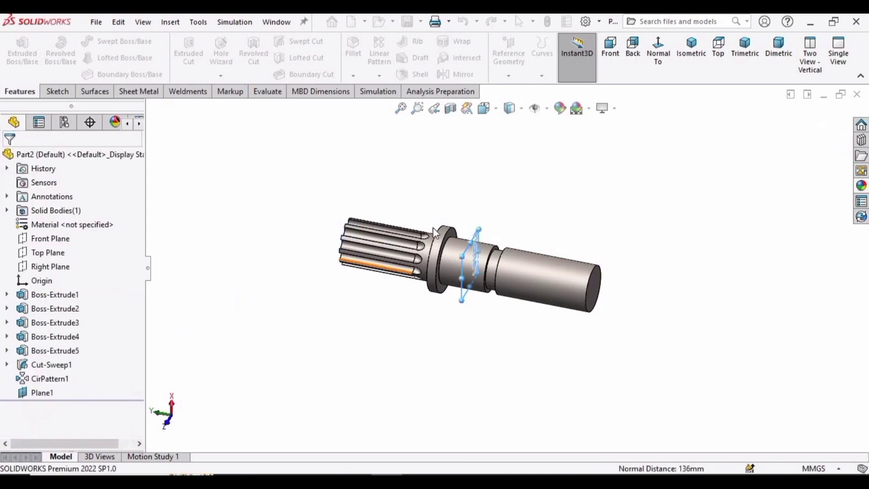
scroll(435, 233, down, 3)
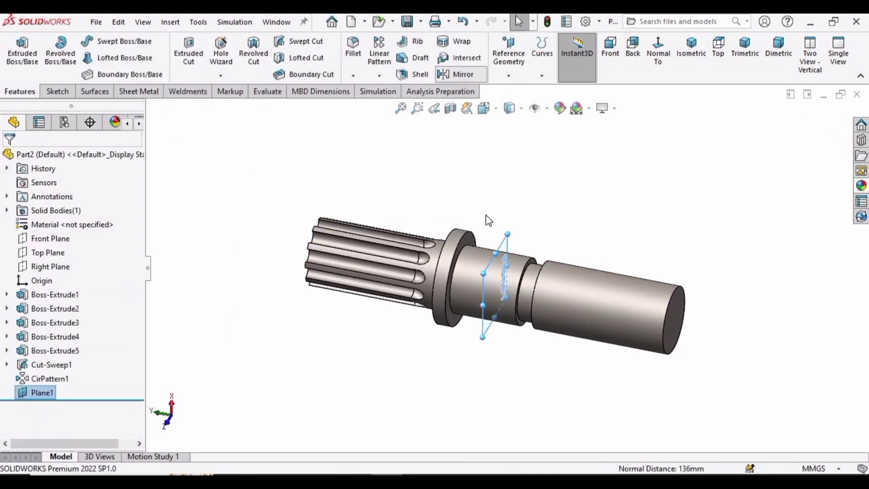
Set Plane1 as the mirror plane for the Mirror feature
click(71, 195)
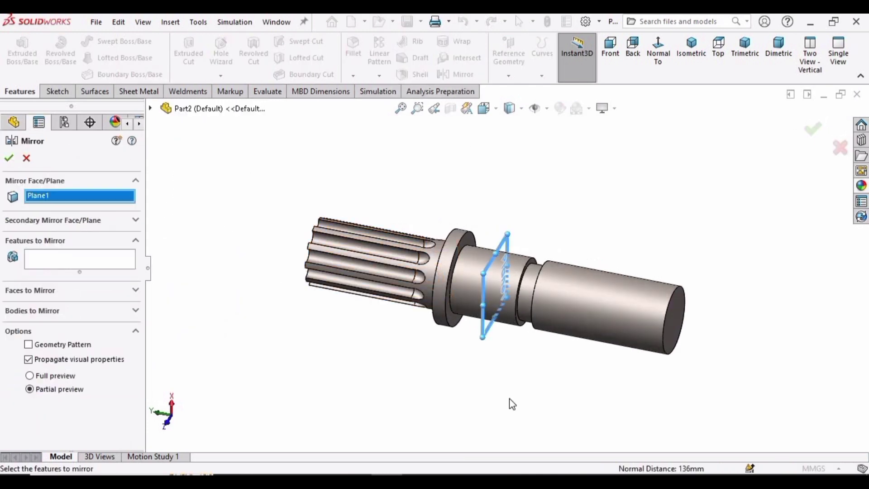
scroll(465, 327, down, 1)
scroll(468, 325, up, 1)
scroll(575, 301, up, 2)
middle_drag(566, 294, 502, 266)
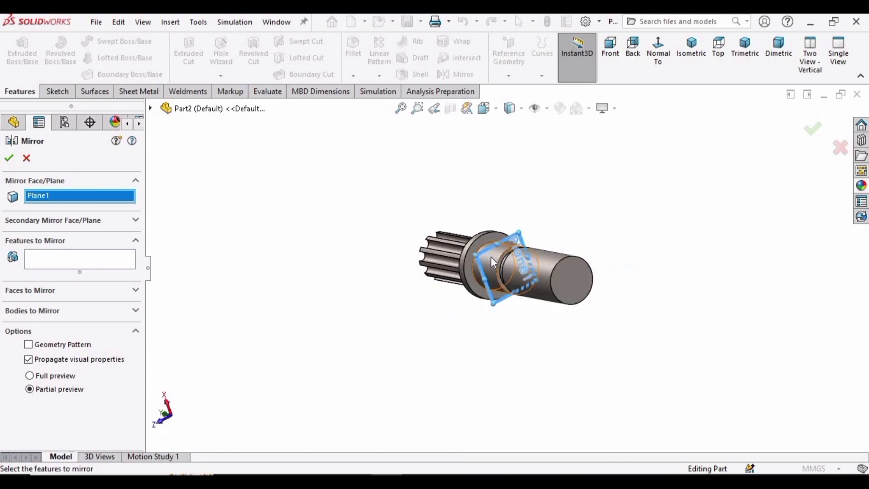
scroll(497, 254, down, 3)
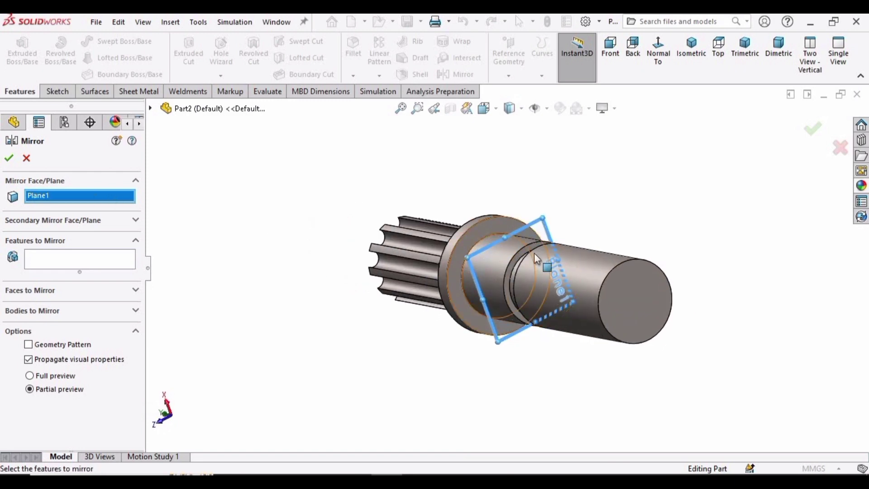
key(Delete)
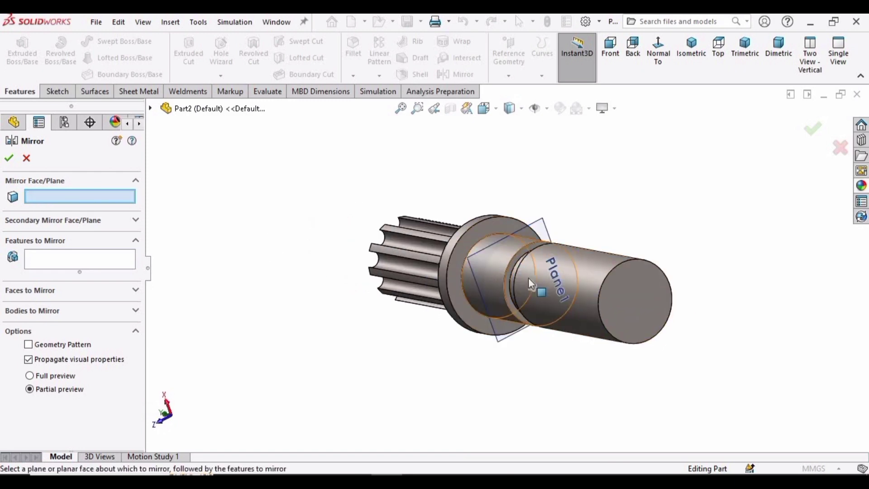
key(f)
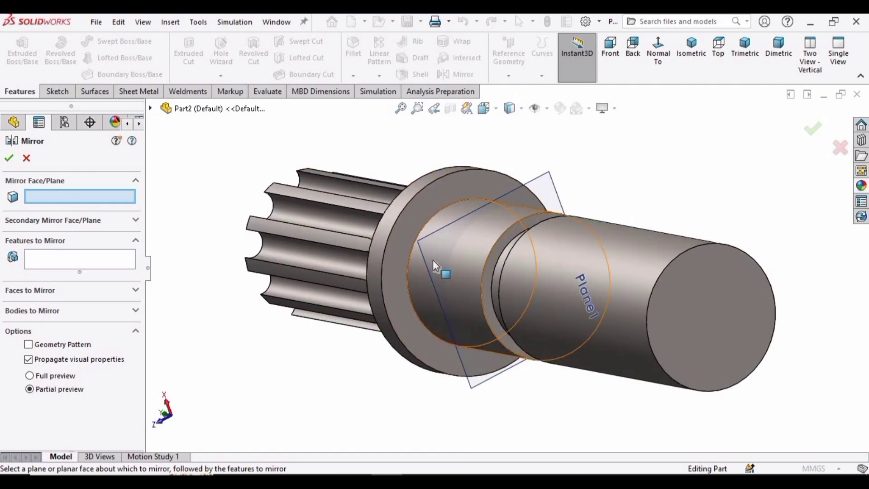
click(545, 192)
scroll(495, 283, up, 3)
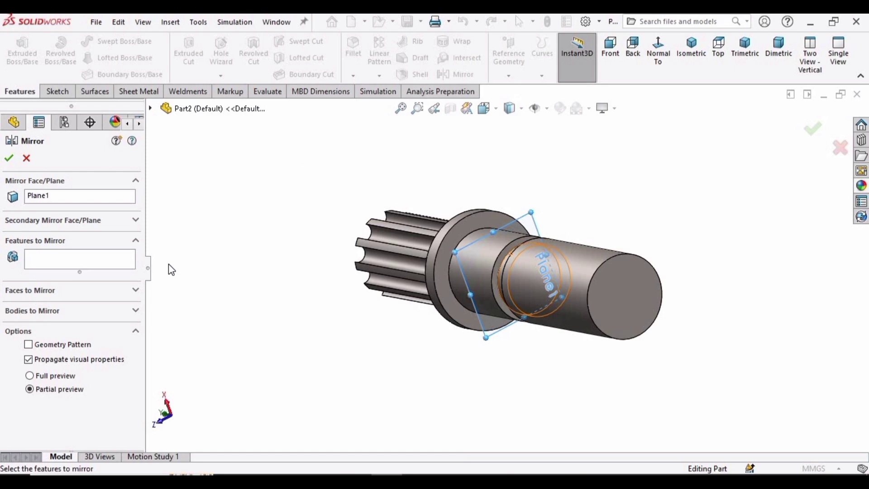
Mirror CirPattern1 across Plane1 to create Mirror1, then inspect the mirrored splines
click(72, 260)
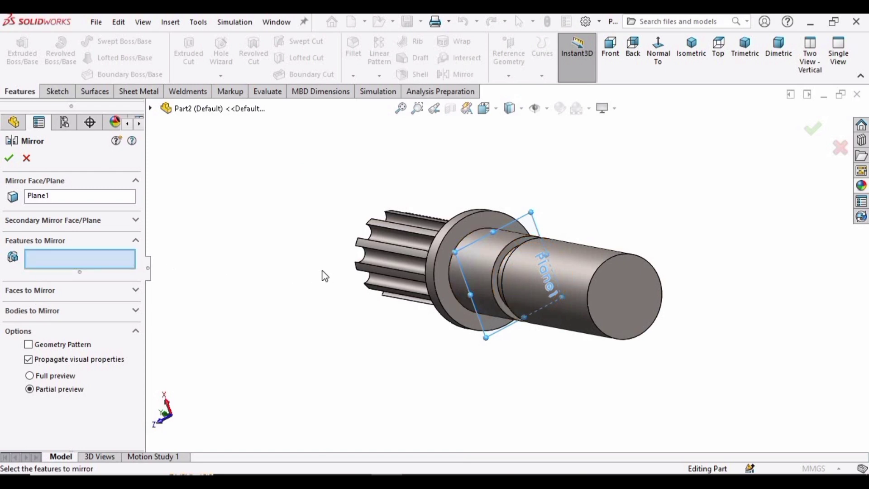
click(399, 244)
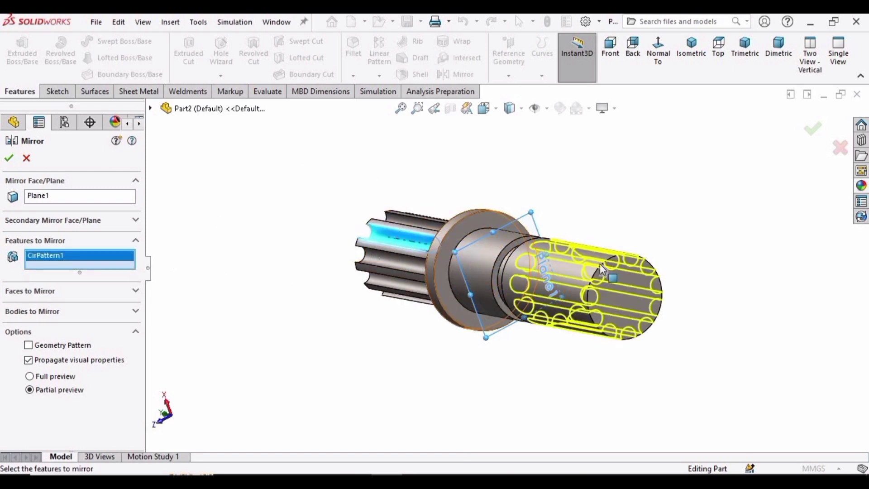
scroll(619, 266, down, 2)
scroll(576, 317, up, 4)
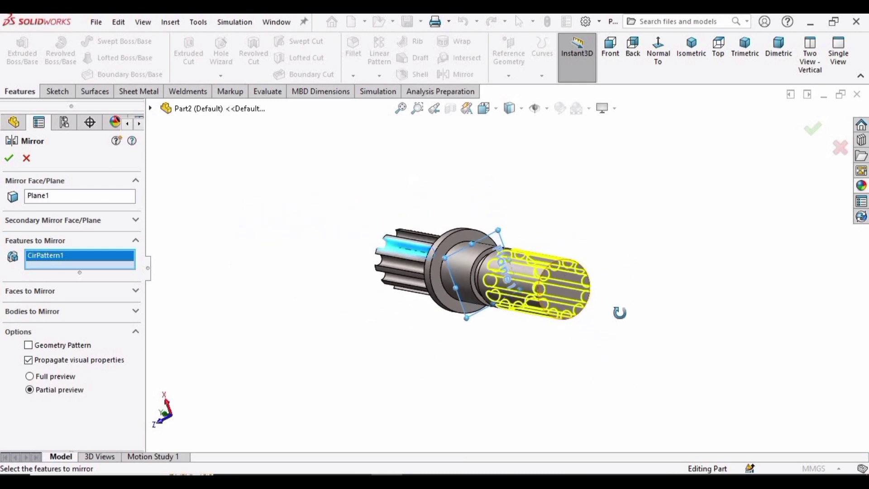
middle_drag(620, 312, 439, 265)
scroll(431, 262, up, 3)
scroll(457, 392, down, 3)
scroll(458, 392, up, 1)
middle_drag(461, 385, 491, 355)
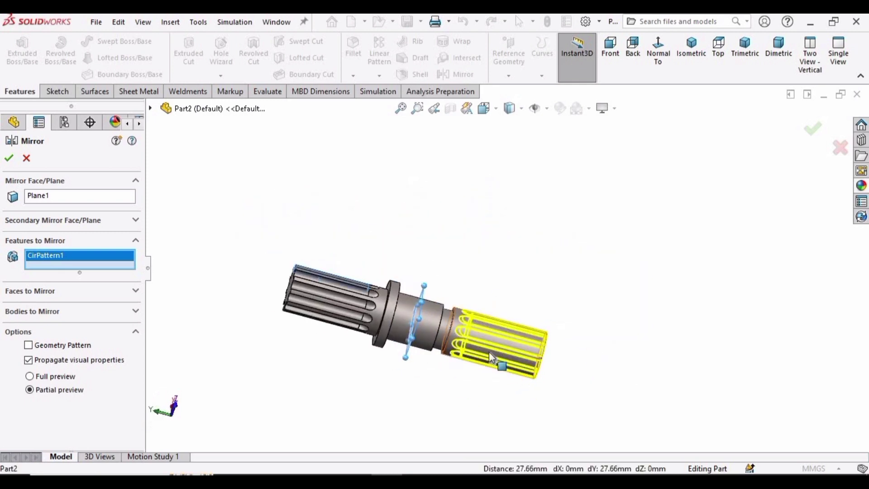
scroll(487, 356, down, 2)
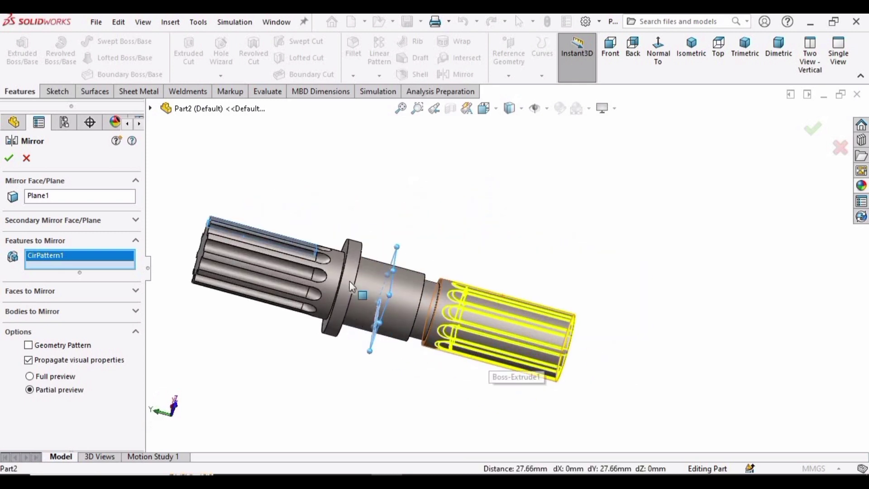
click(9, 162)
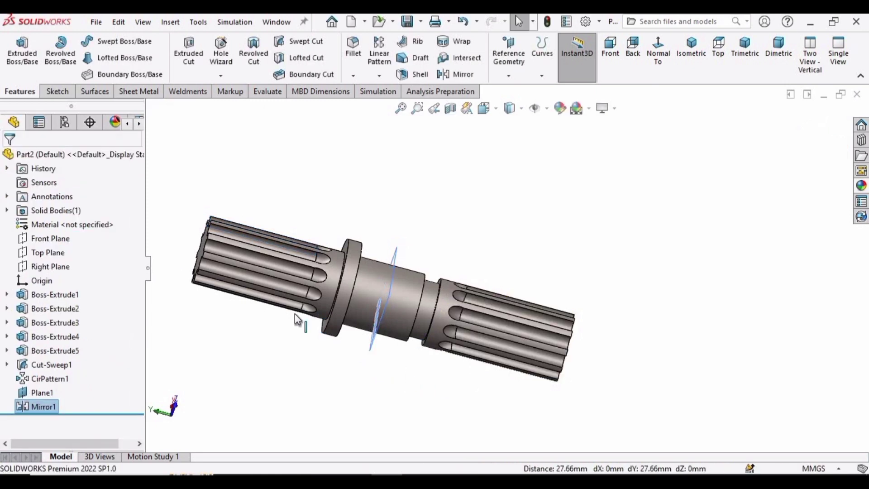
scroll(315, 312, up, 3)
scroll(374, 298, down, 2)
middle_drag(402, 288, 424, 264)
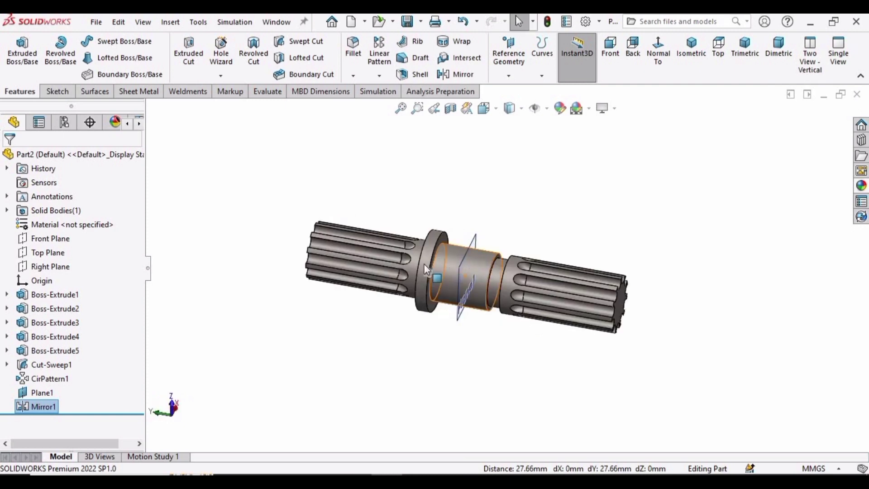
Start a chamfer on the collar's outer circular edge with a 0.75 mm distance
click(354, 76)
click(367, 107)
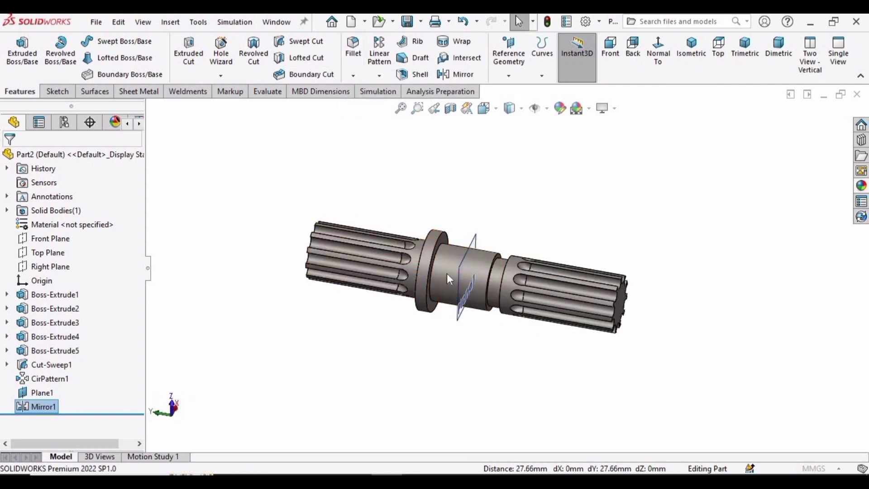
scroll(445, 273, down, 3)
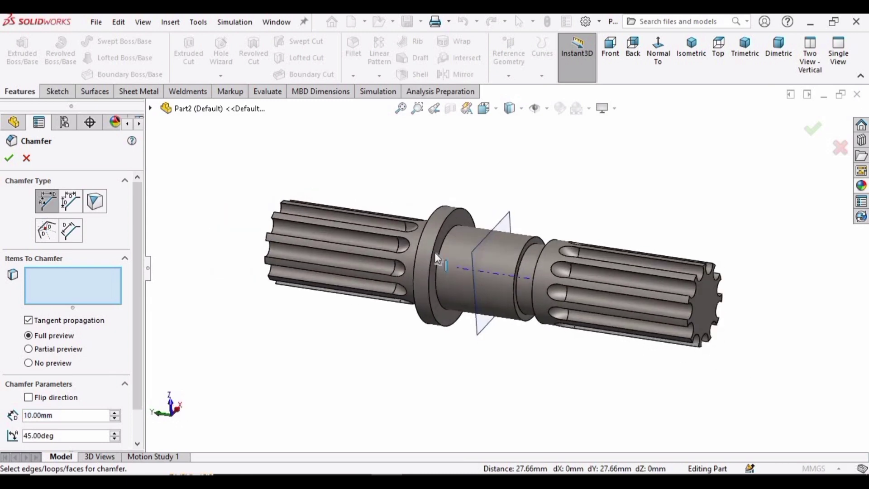
scroll(437, 259, down, 2)
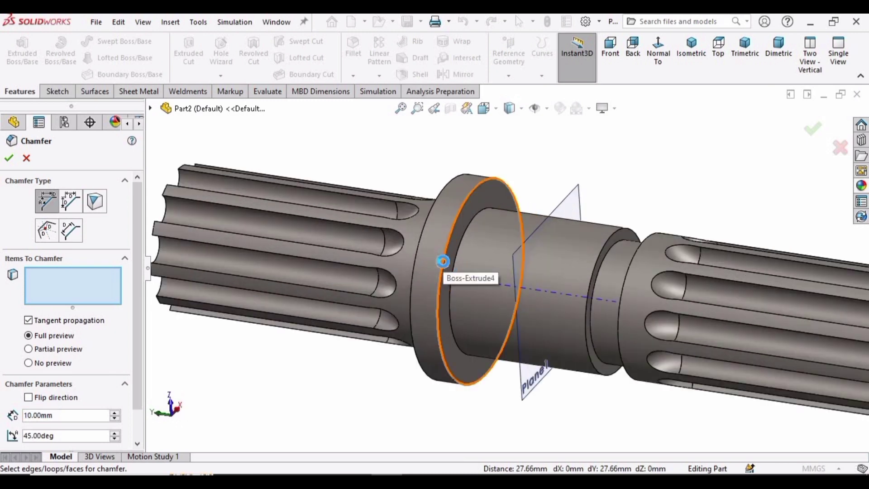
click(443, 261)
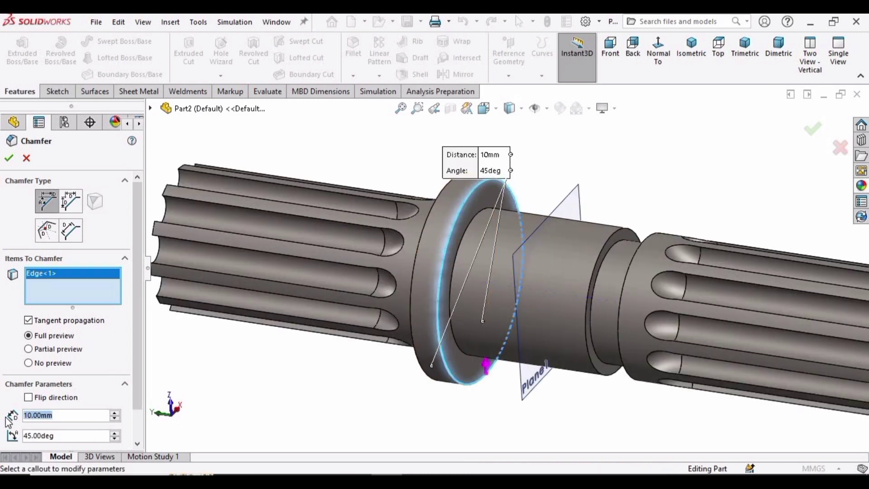
text(1)
key(Return)
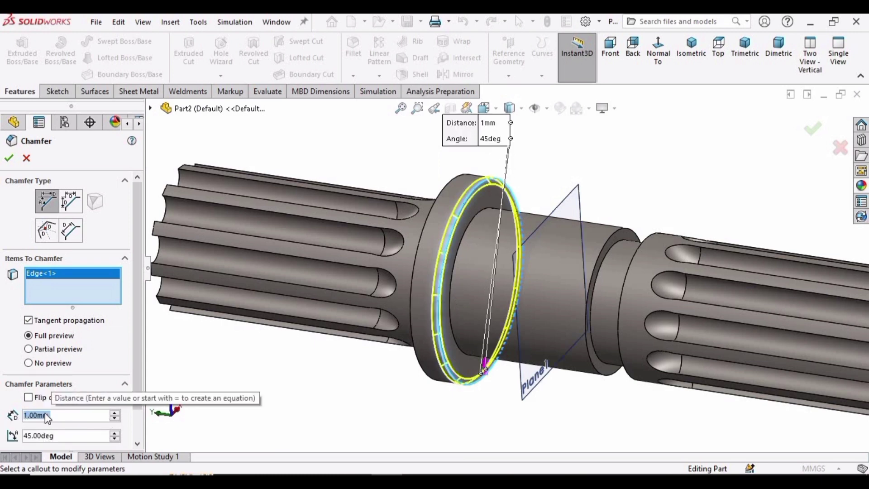
middle_drag(437, 297, 497, 294)
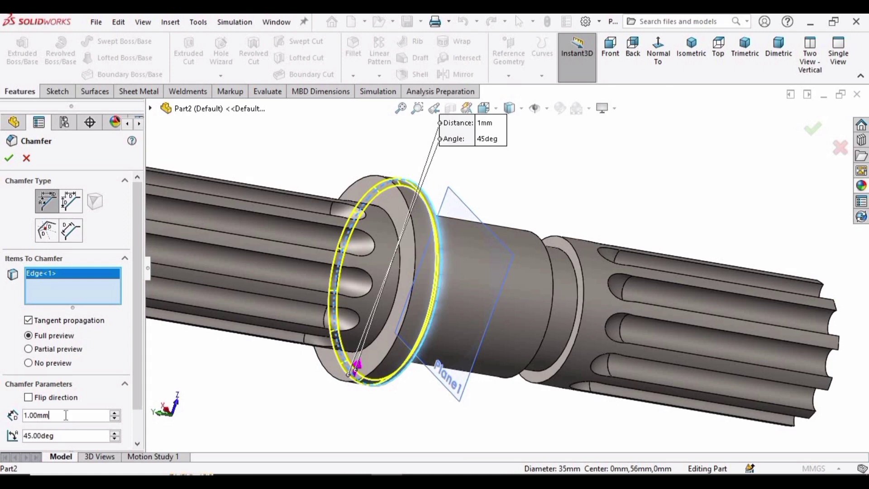
text(0.75)
key(Return)
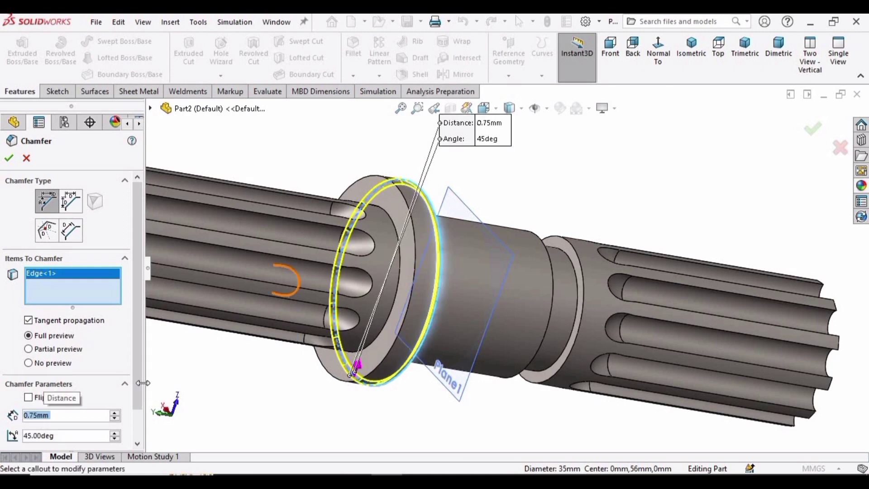
Add the remaining three collar edges and confirm the 0.75 mm × 45° Chamfer1
scroll(408, 308, down, 2)
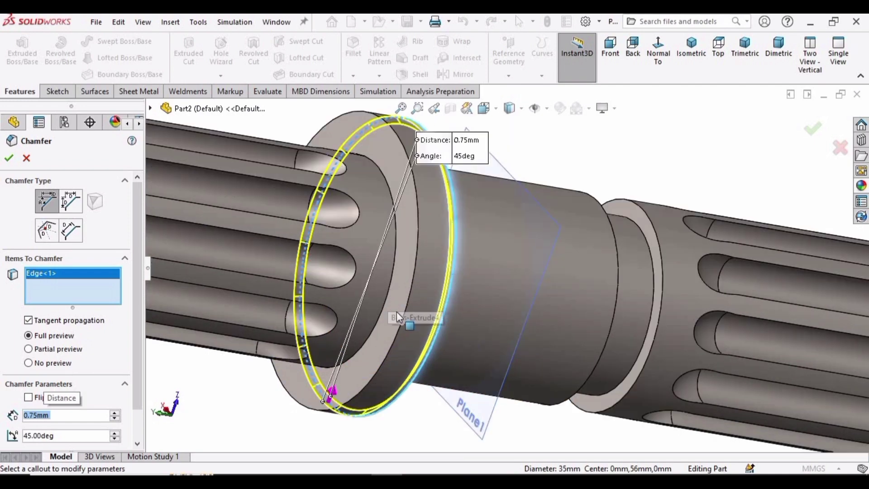
click(411, 306)
scroll(412, 306, up, 5)
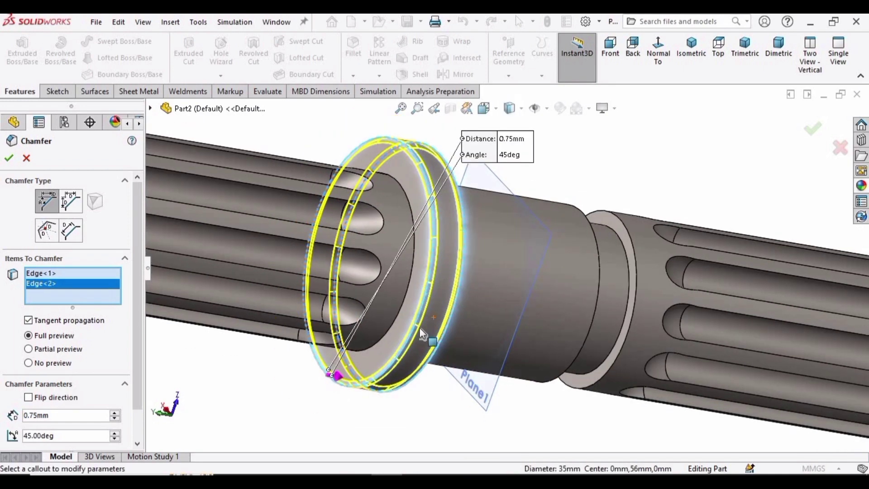
middle_drag(613, 300, 546, 298)
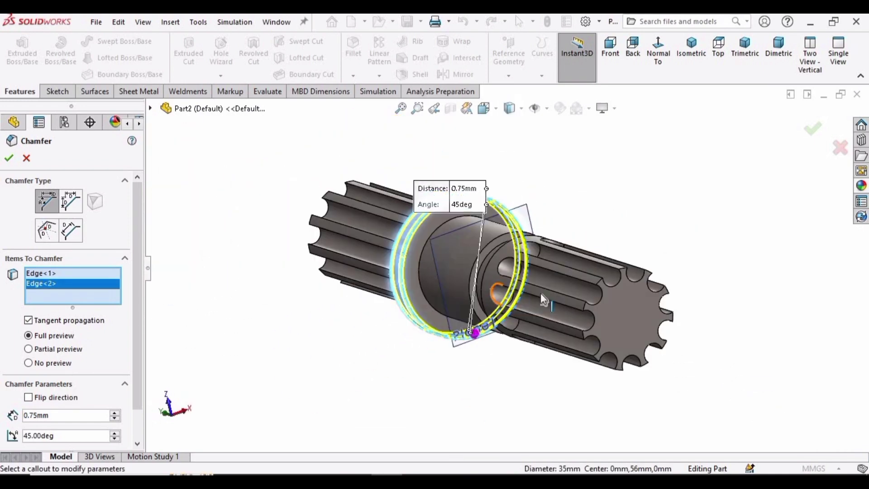
scroll(546, 298, down, 3)
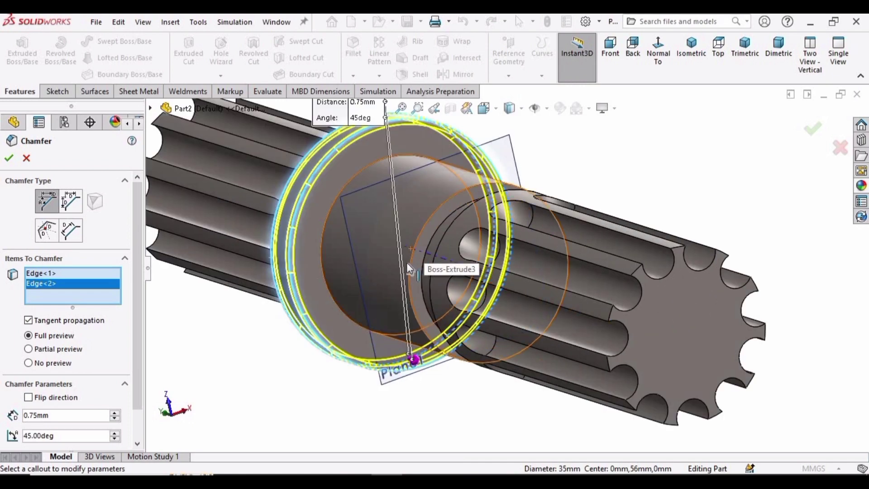
click(421, 233)
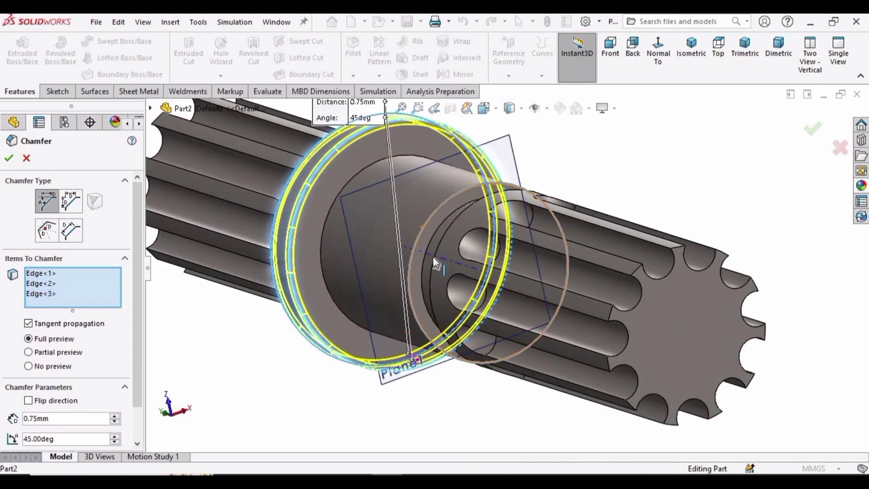
middle_drag(433, 258, 616, 287)
scroll(566, 272, down, 3)
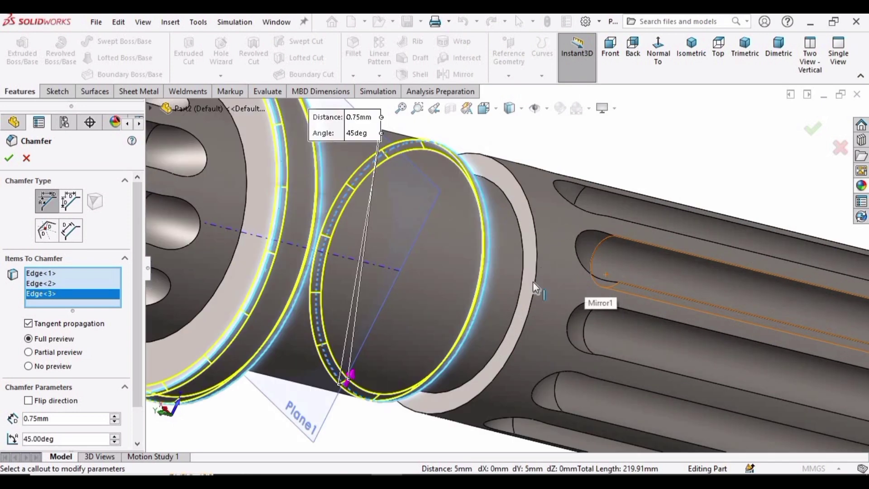
click(528, 333)
scroll(528, 333, up, 5)
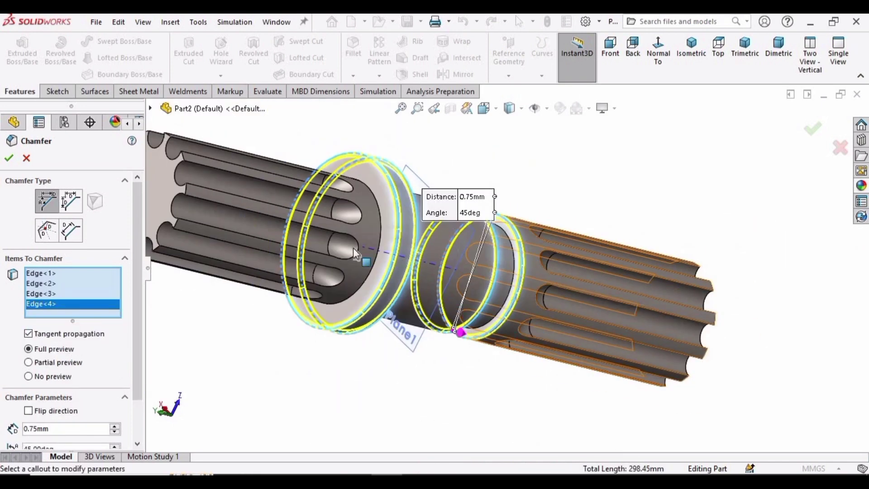
middle_drag(396, 281, 403, 287)
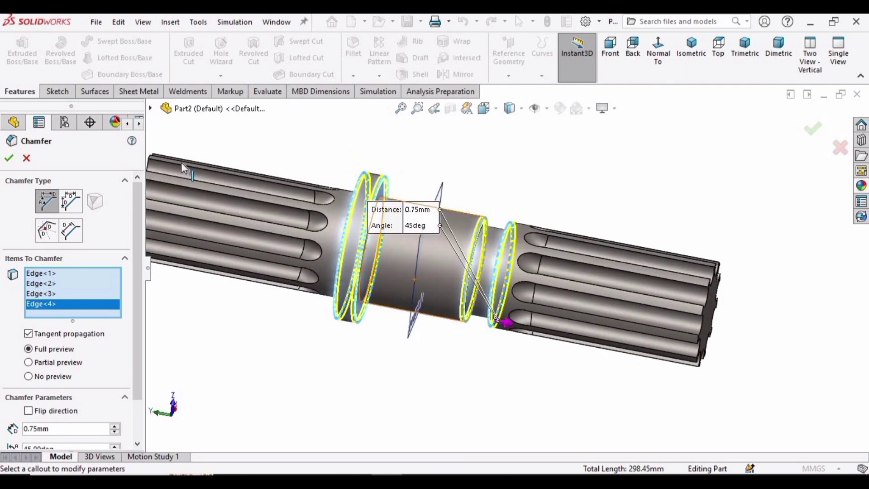
click(15, 161)
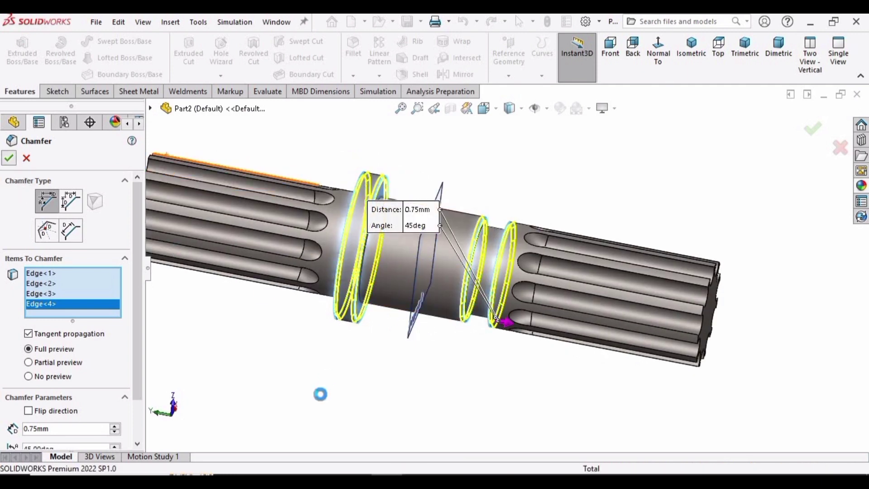
click(321, 386)
scroll(340, 213, up, 4)
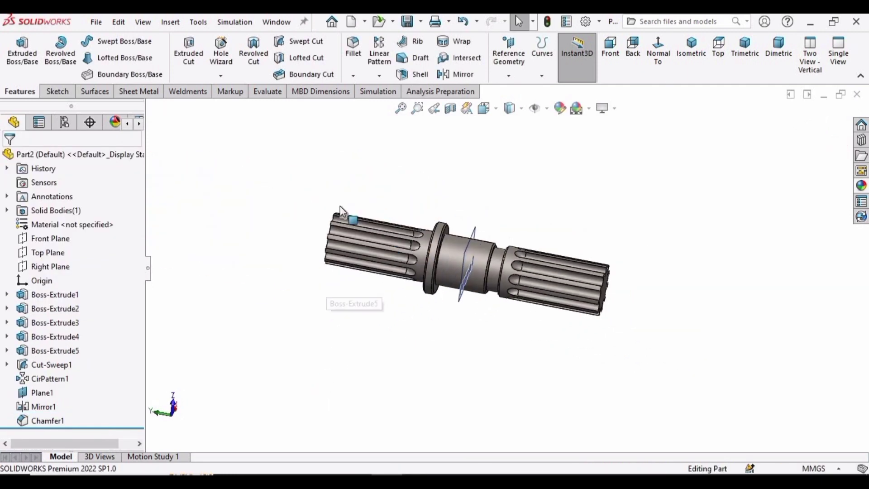
Hide Plane1 from the FeatureManager tree and orbit to view the shaft's left end
scroll(341, 210, down, 3)
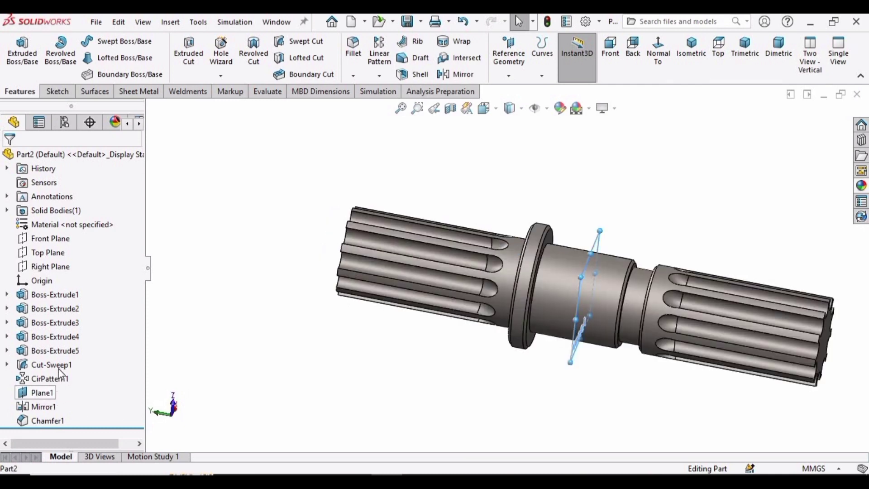
right_click(34, 392)
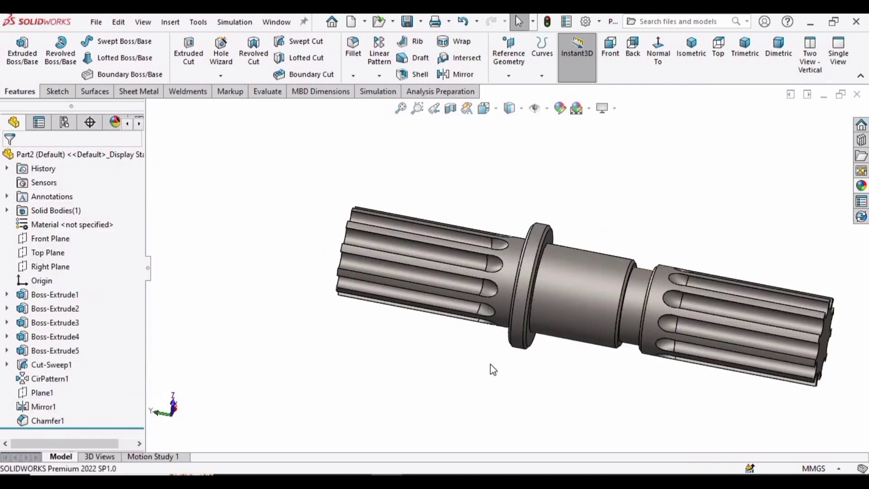
middle_drag(606, 309, 733, 375)
scroll(451, 257, up, 1)
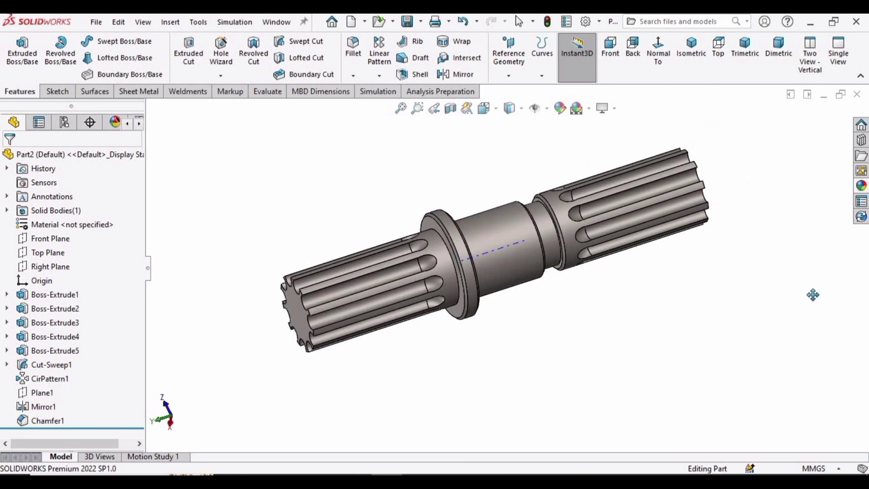